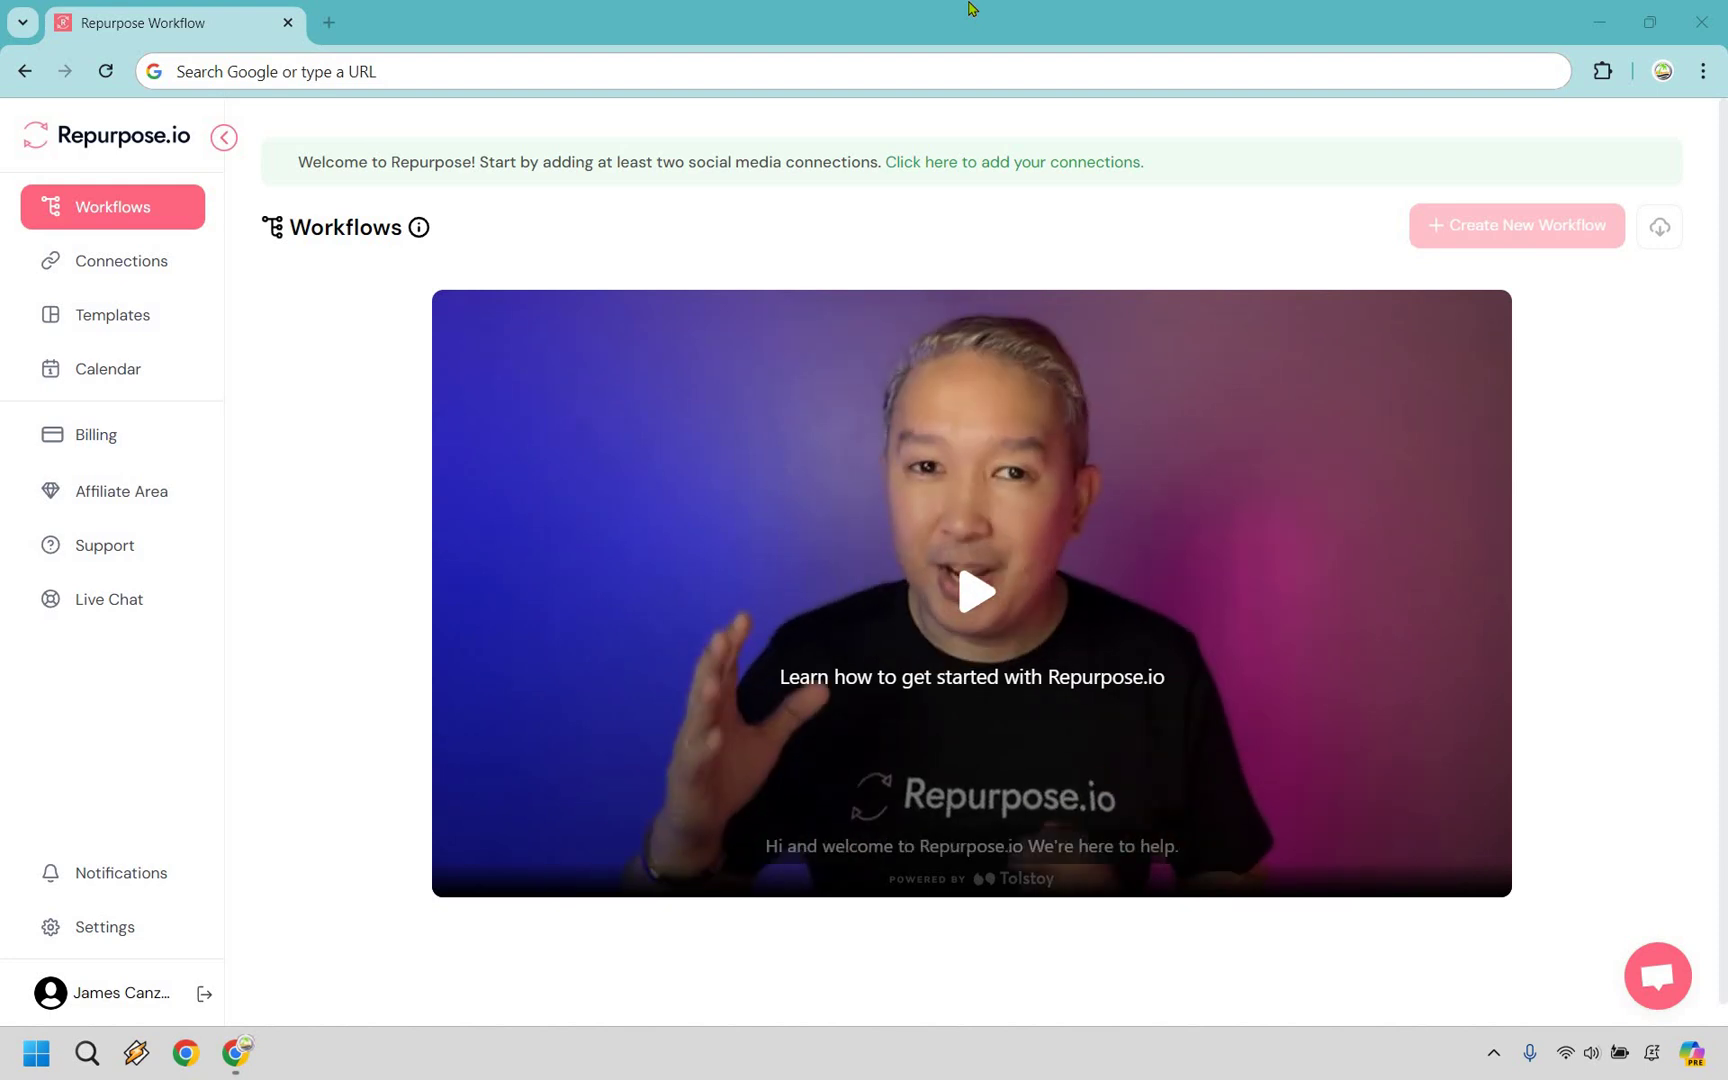
- Add a YouTube connection in Repurpose.io, keeping Read-only permissions
click(193, 268)
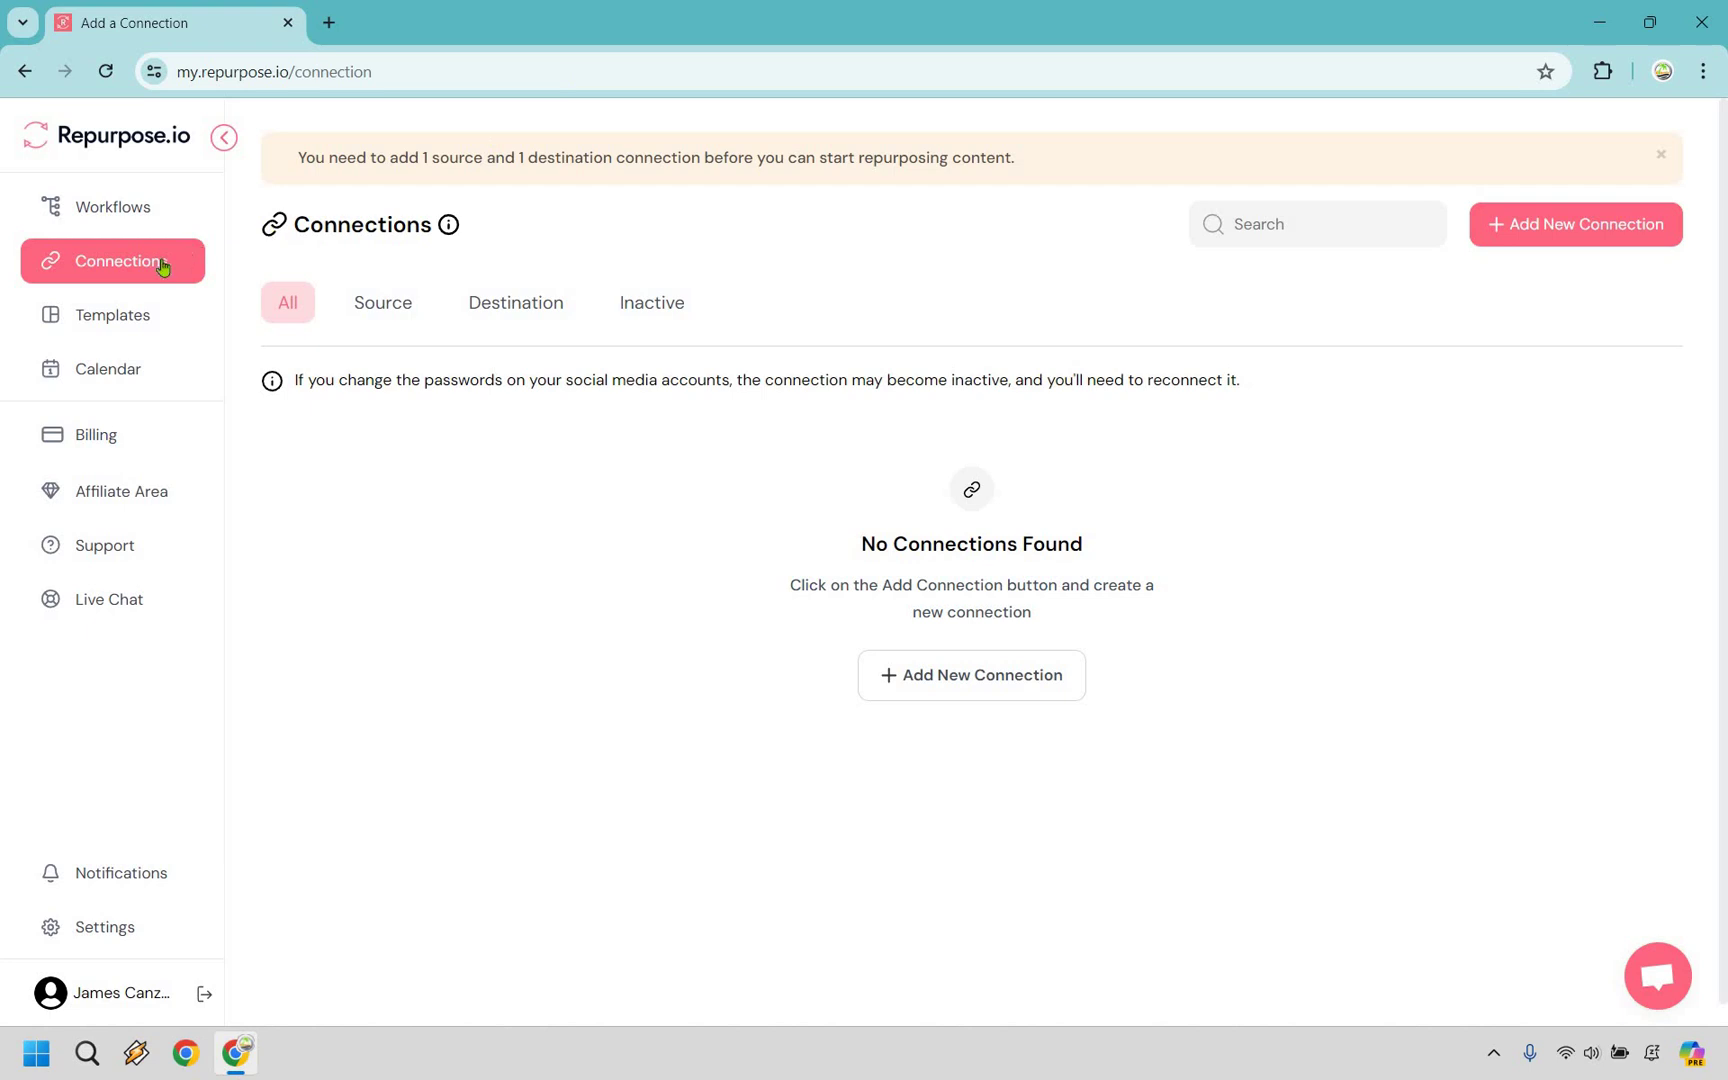
click(1566, 232)
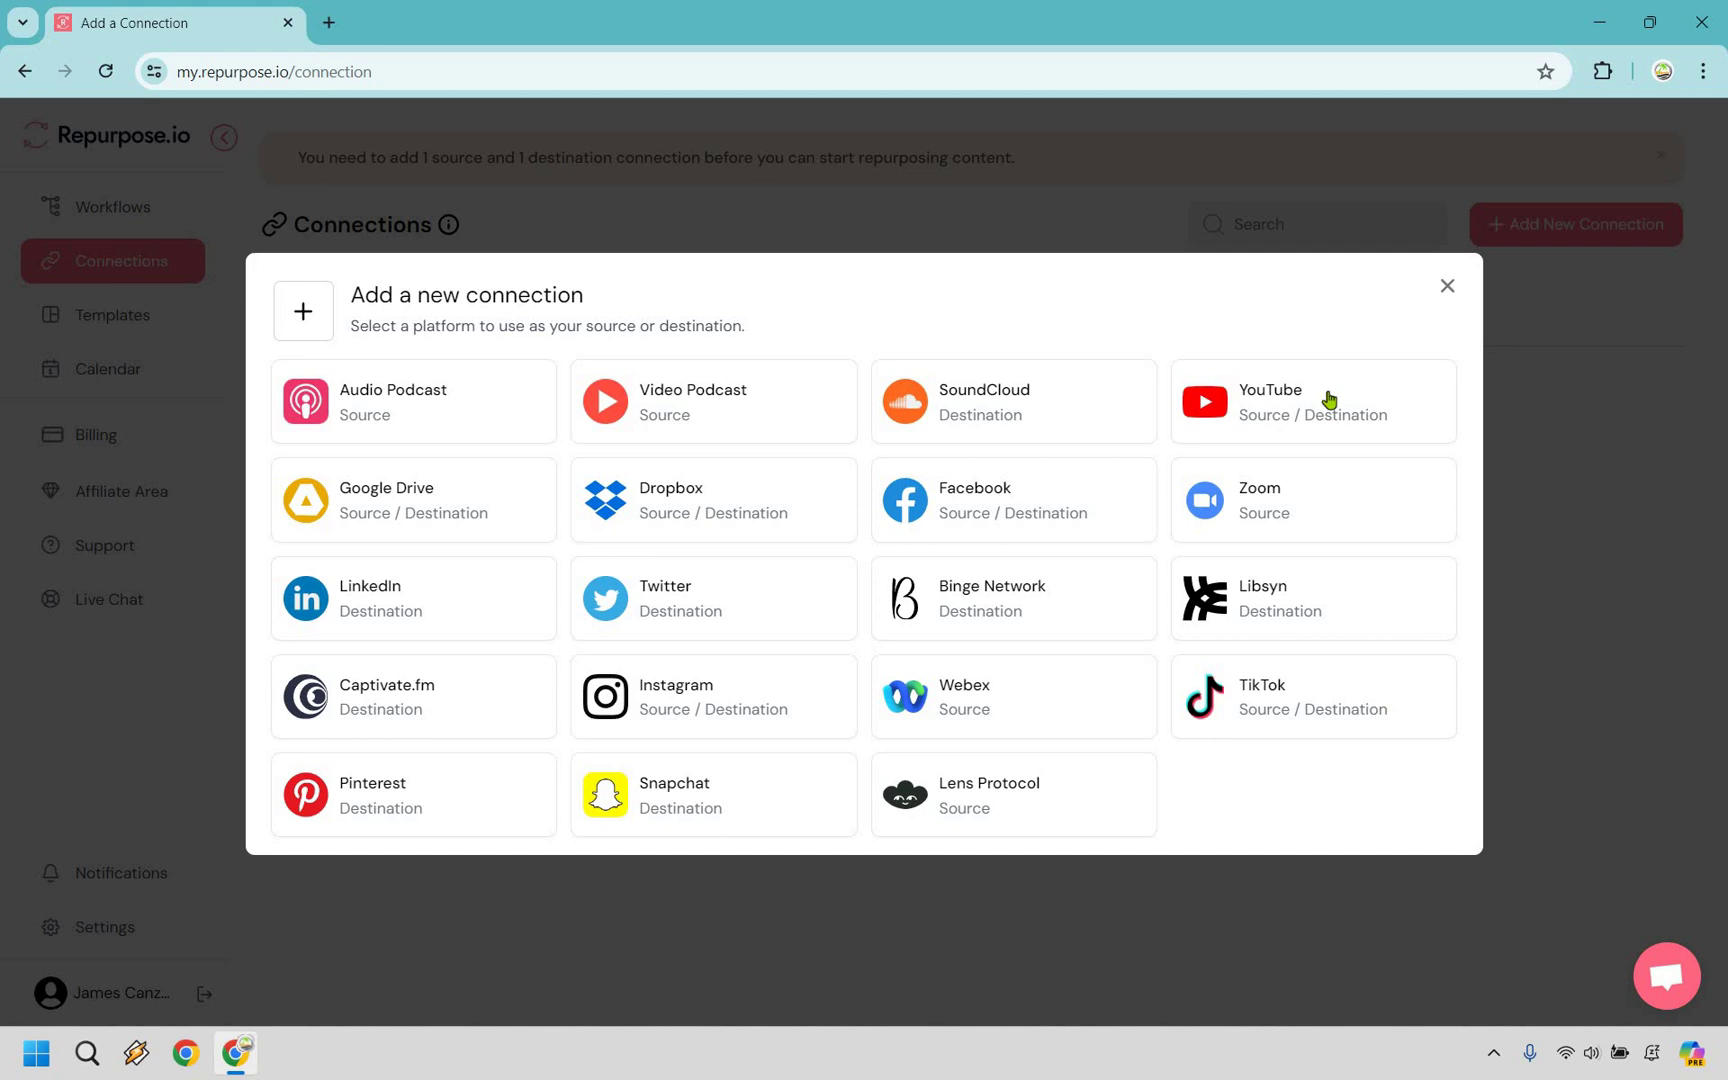
click(1330, 398)
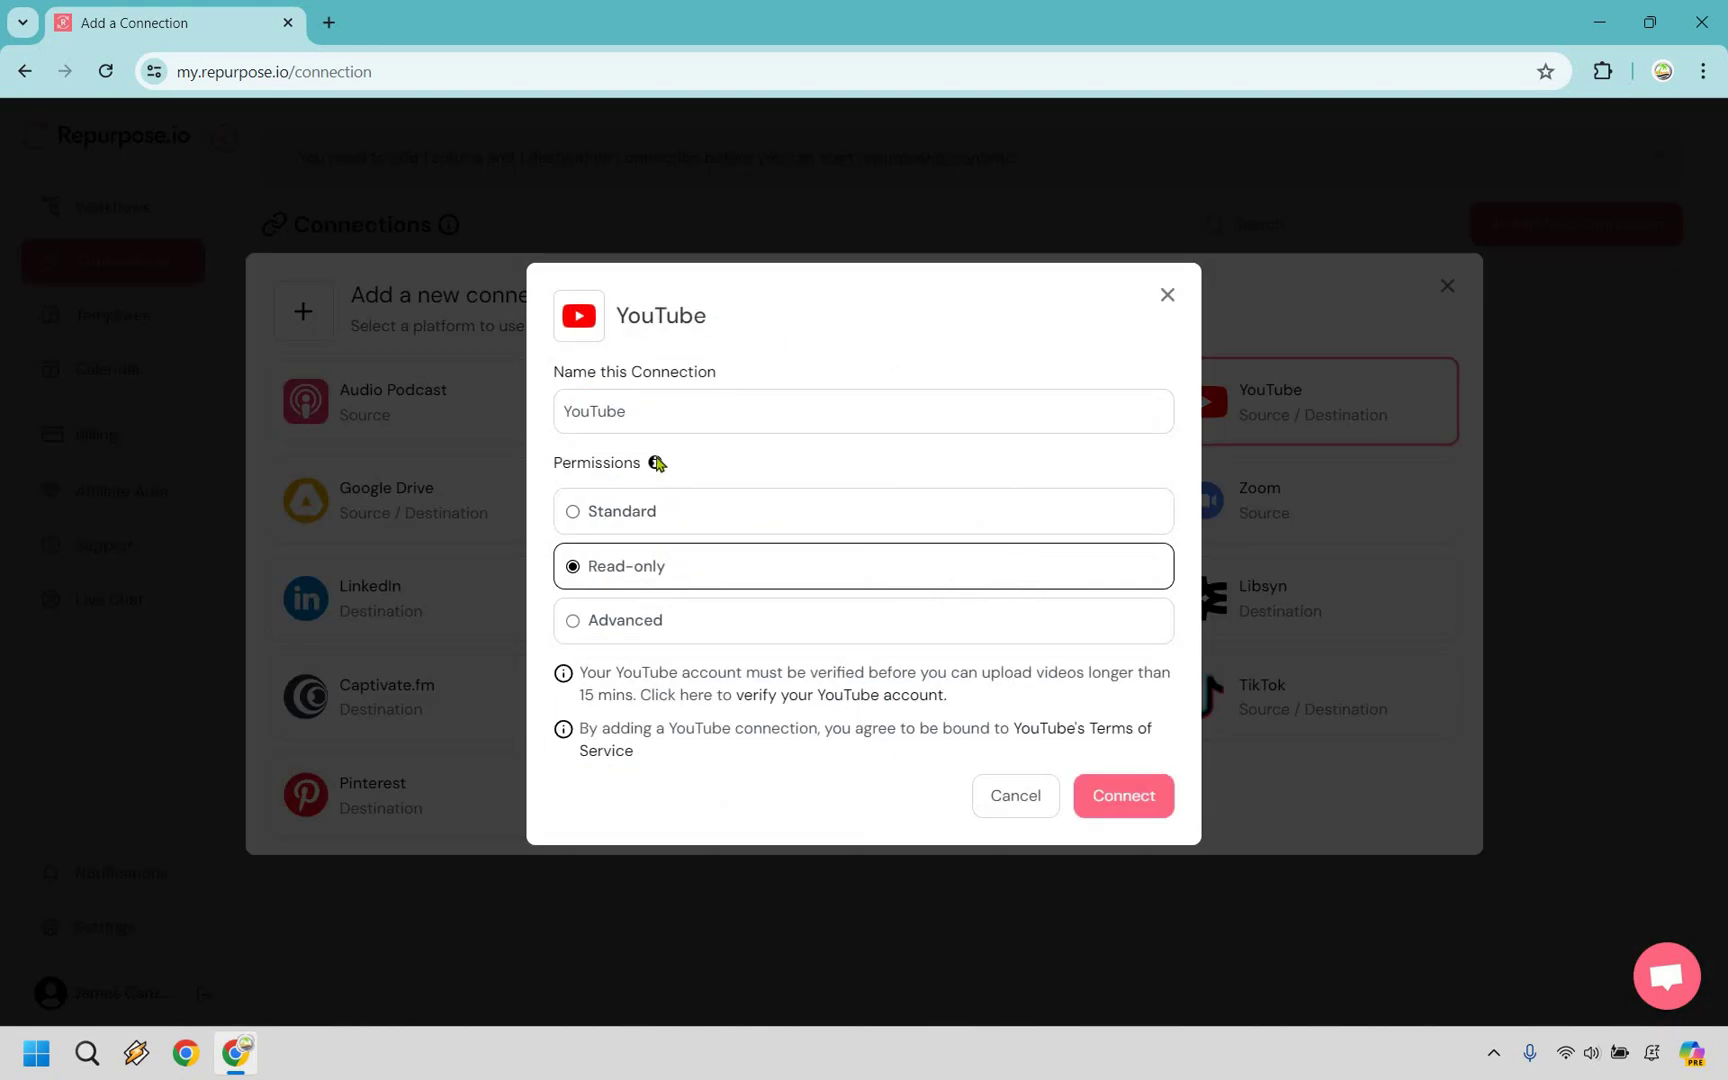
mouse_move(657, 463)
click(1126, 800)
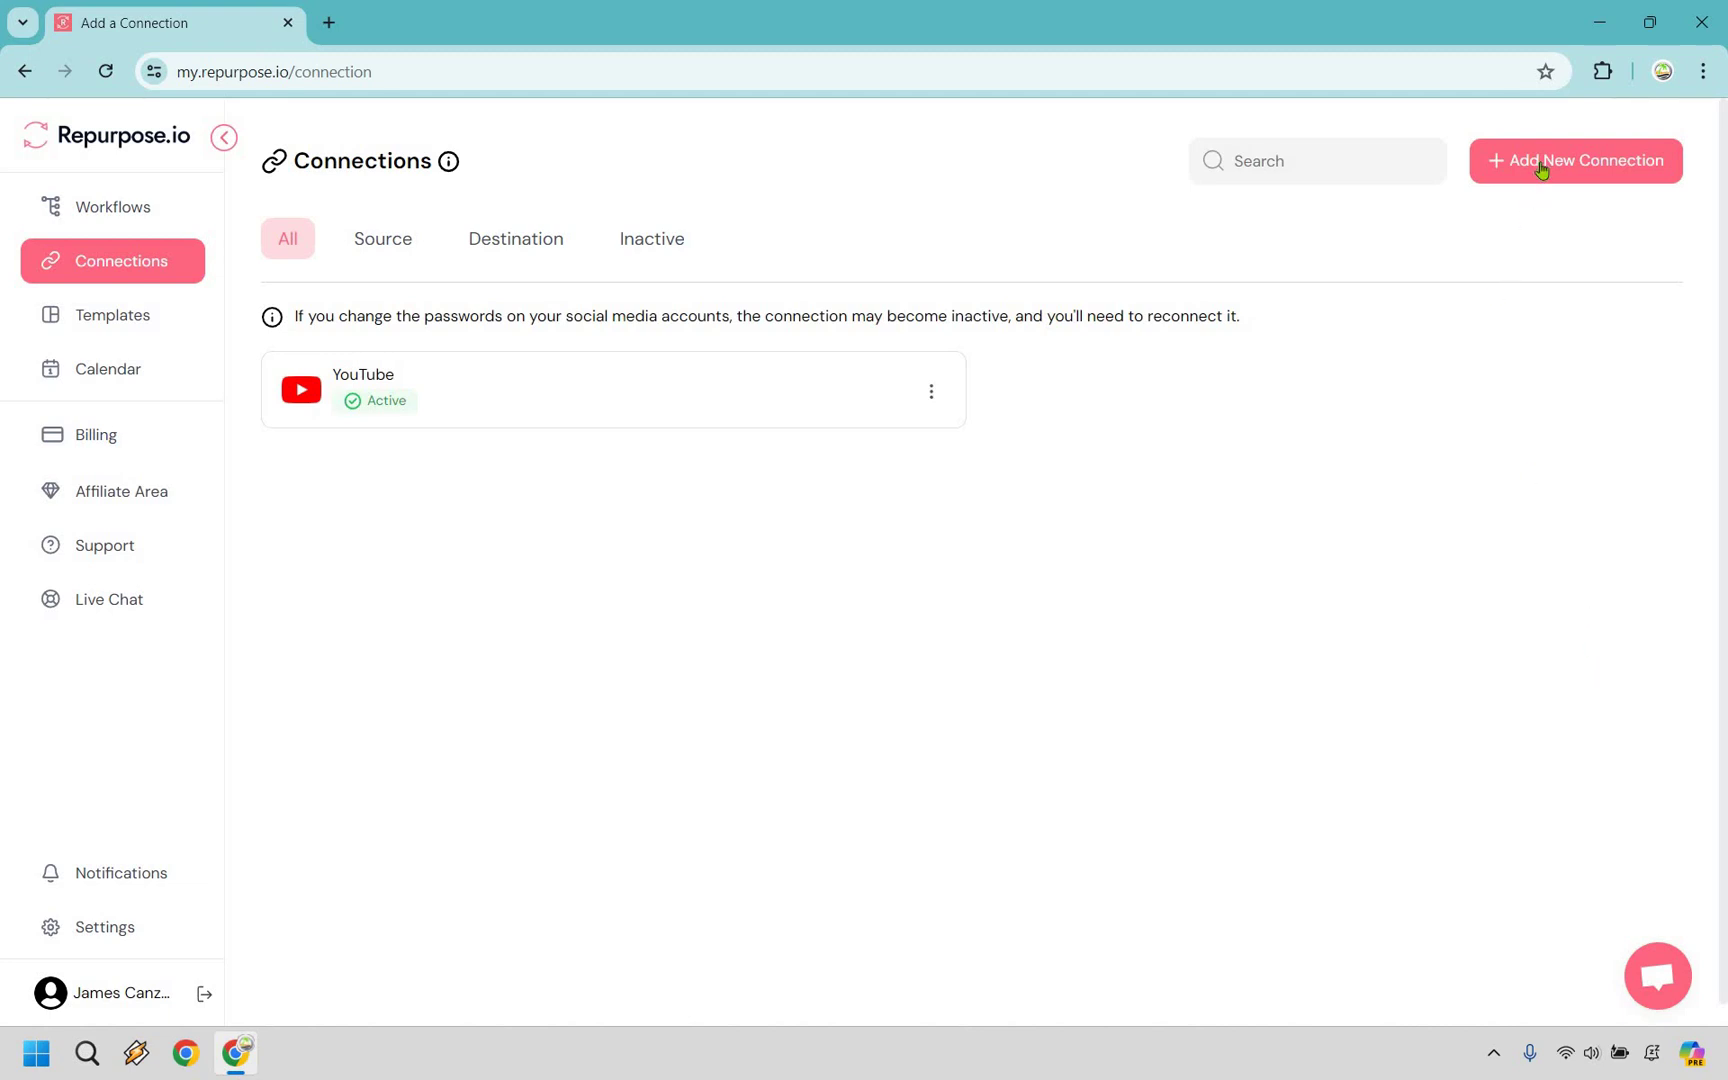
- Add LinkedIn as a second connection so it sits Active alongside YouTube
click(1543, 170)
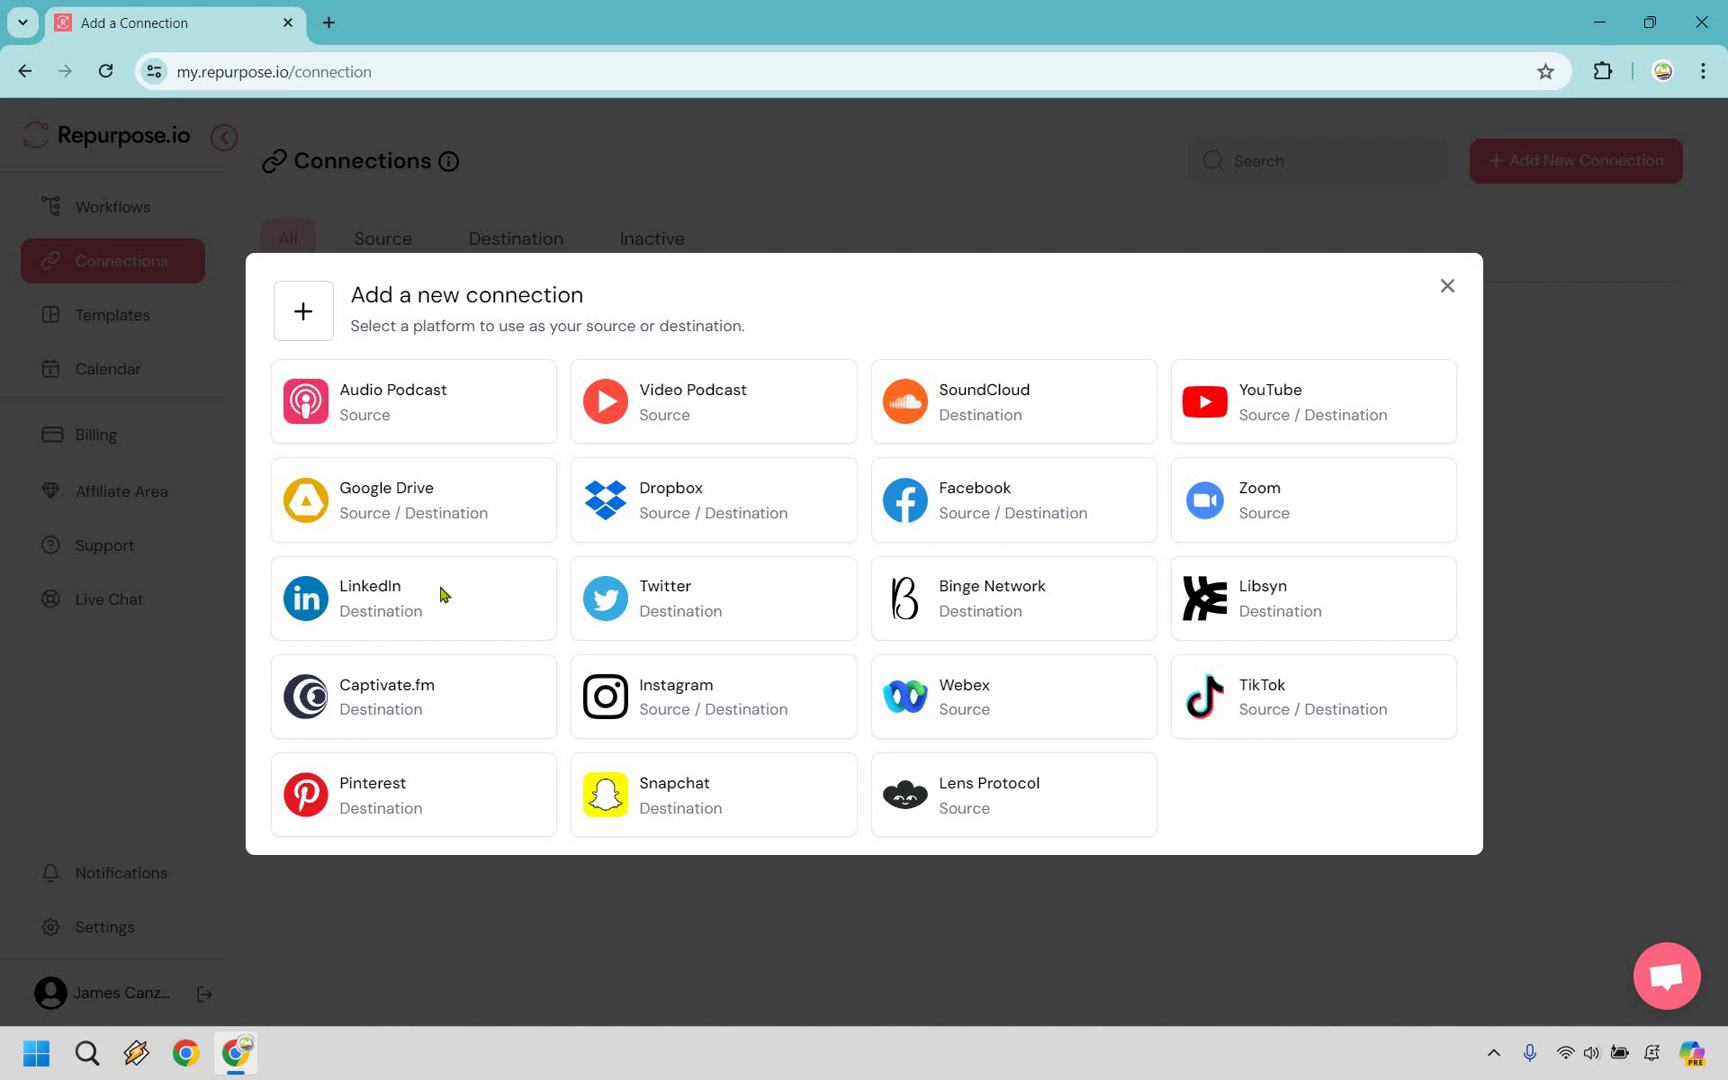
click(444, 594)
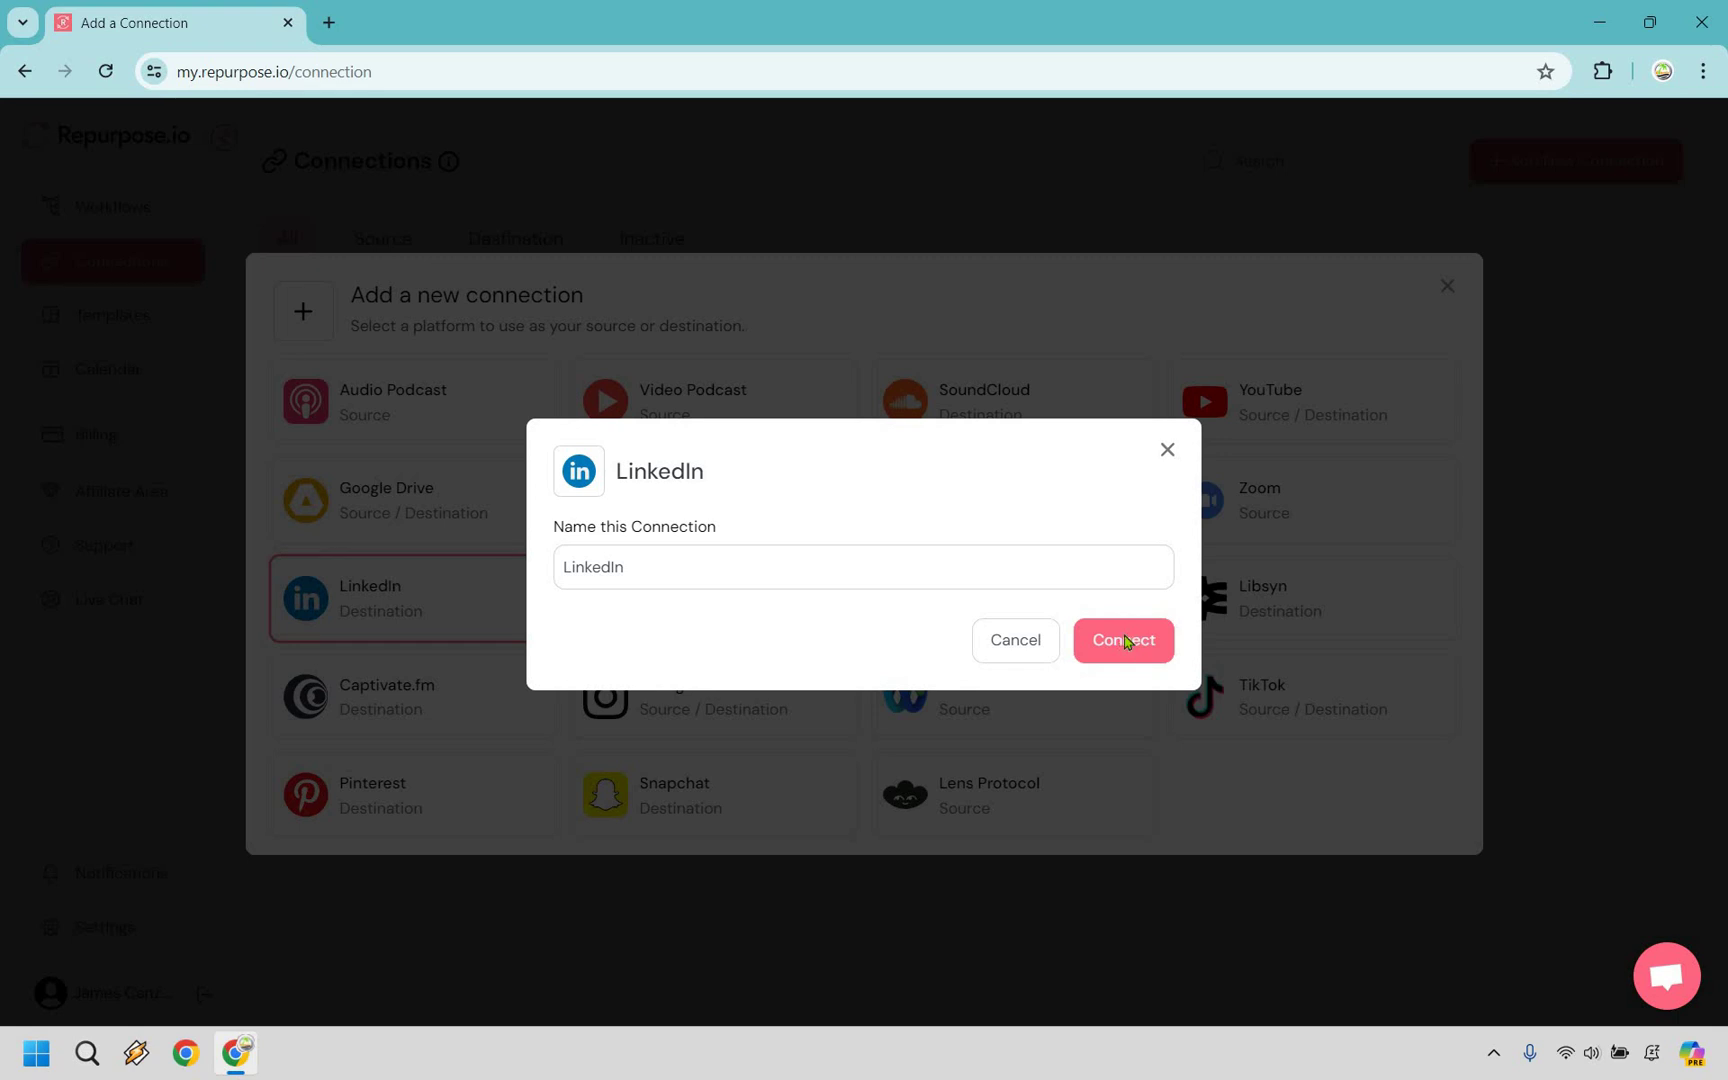
click(1124, 640)
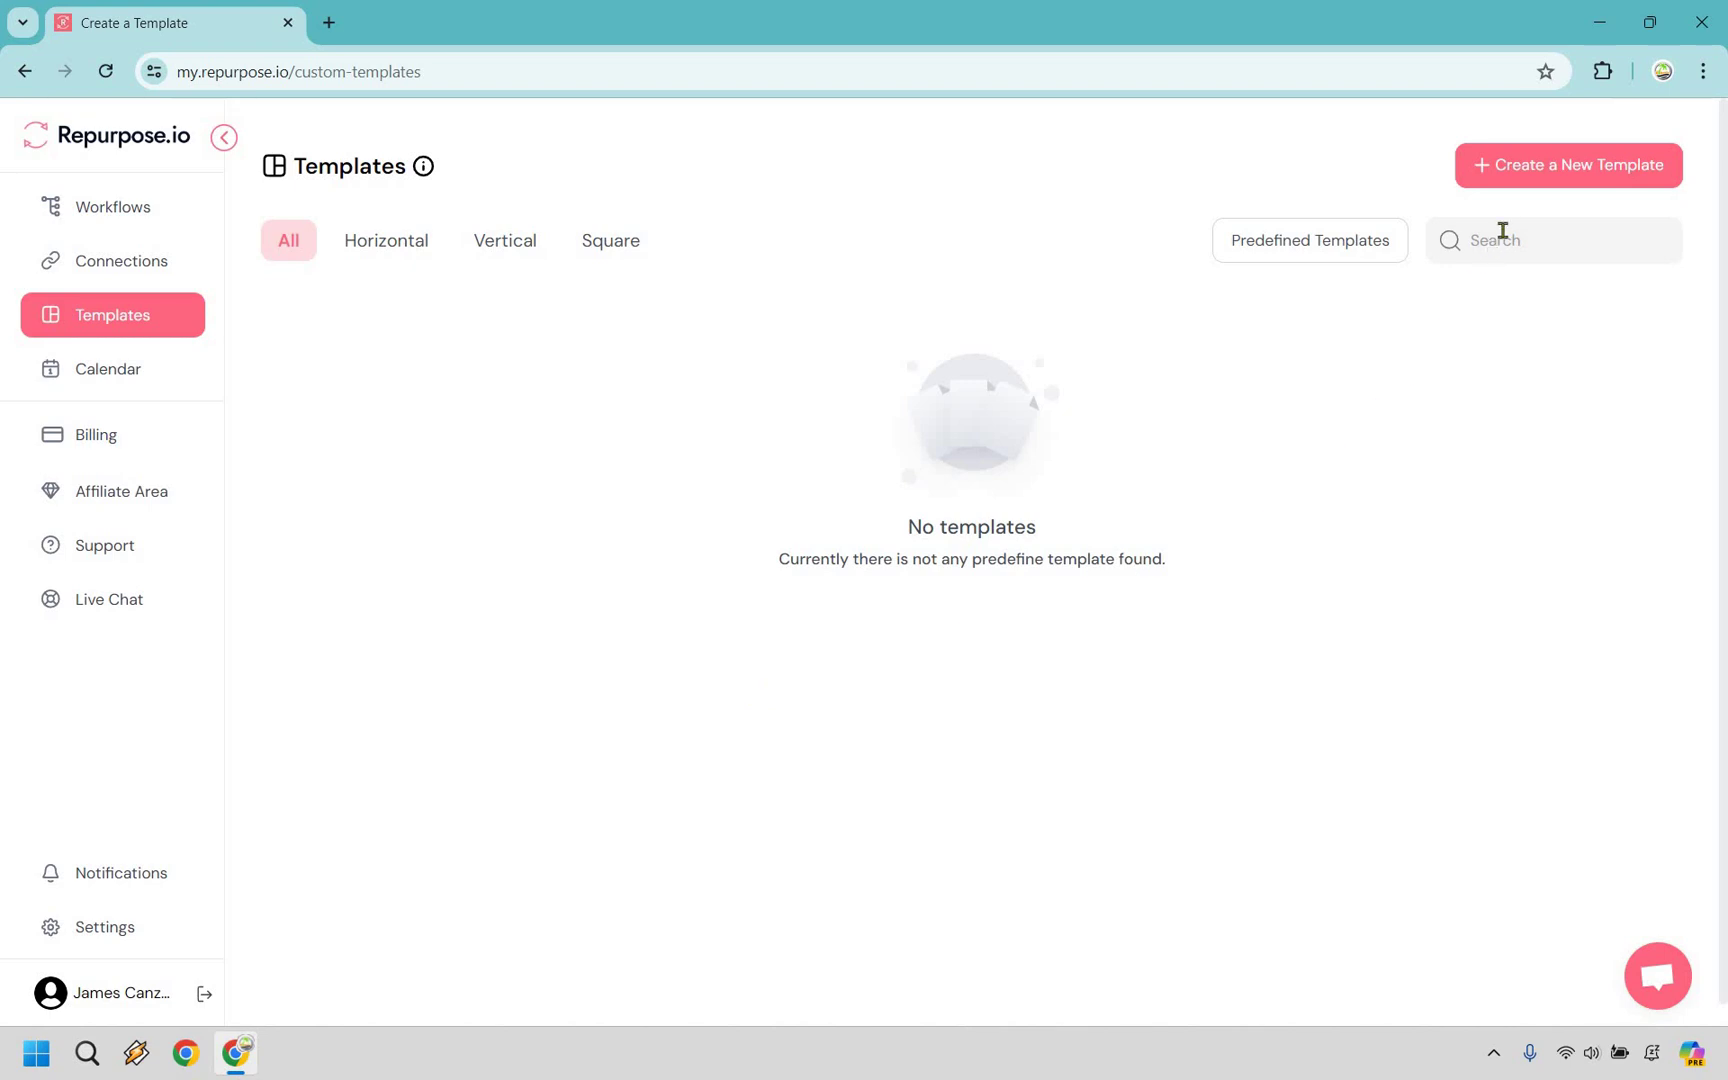
- Create a Video to Video template at Square (1:1) size named 'Square'
click(1540, 166)
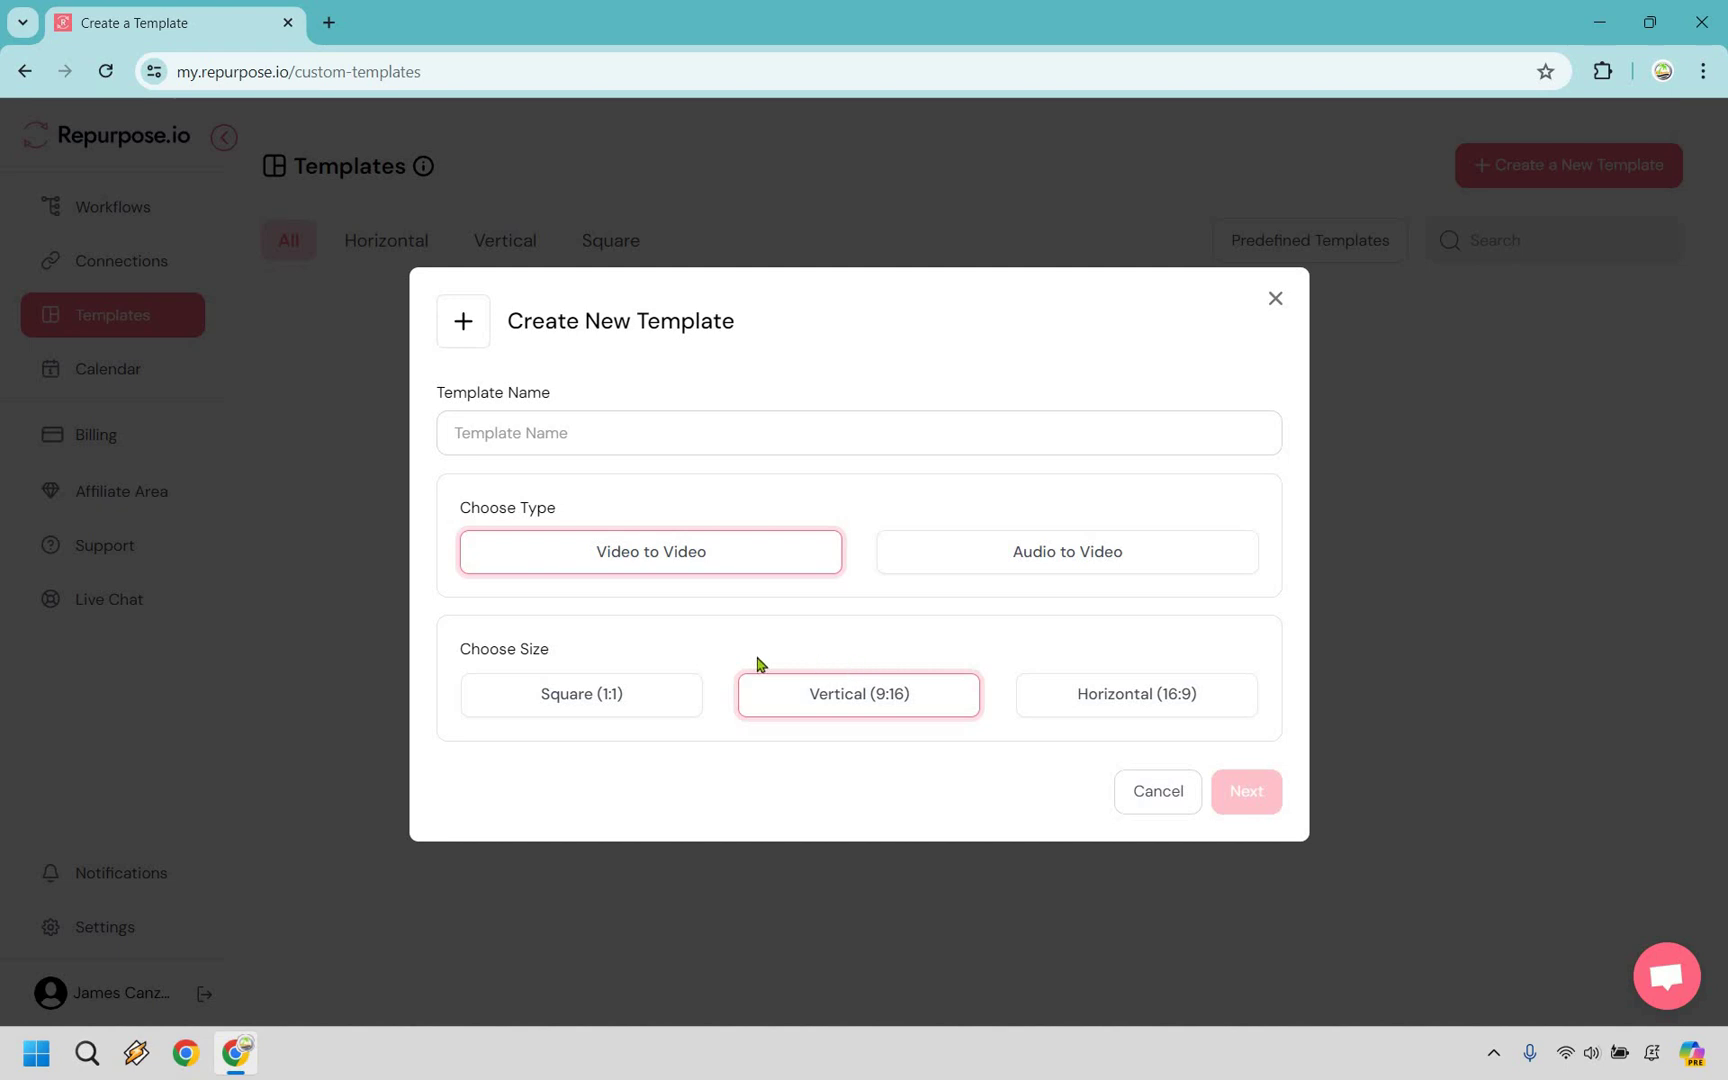
click(618, 686)
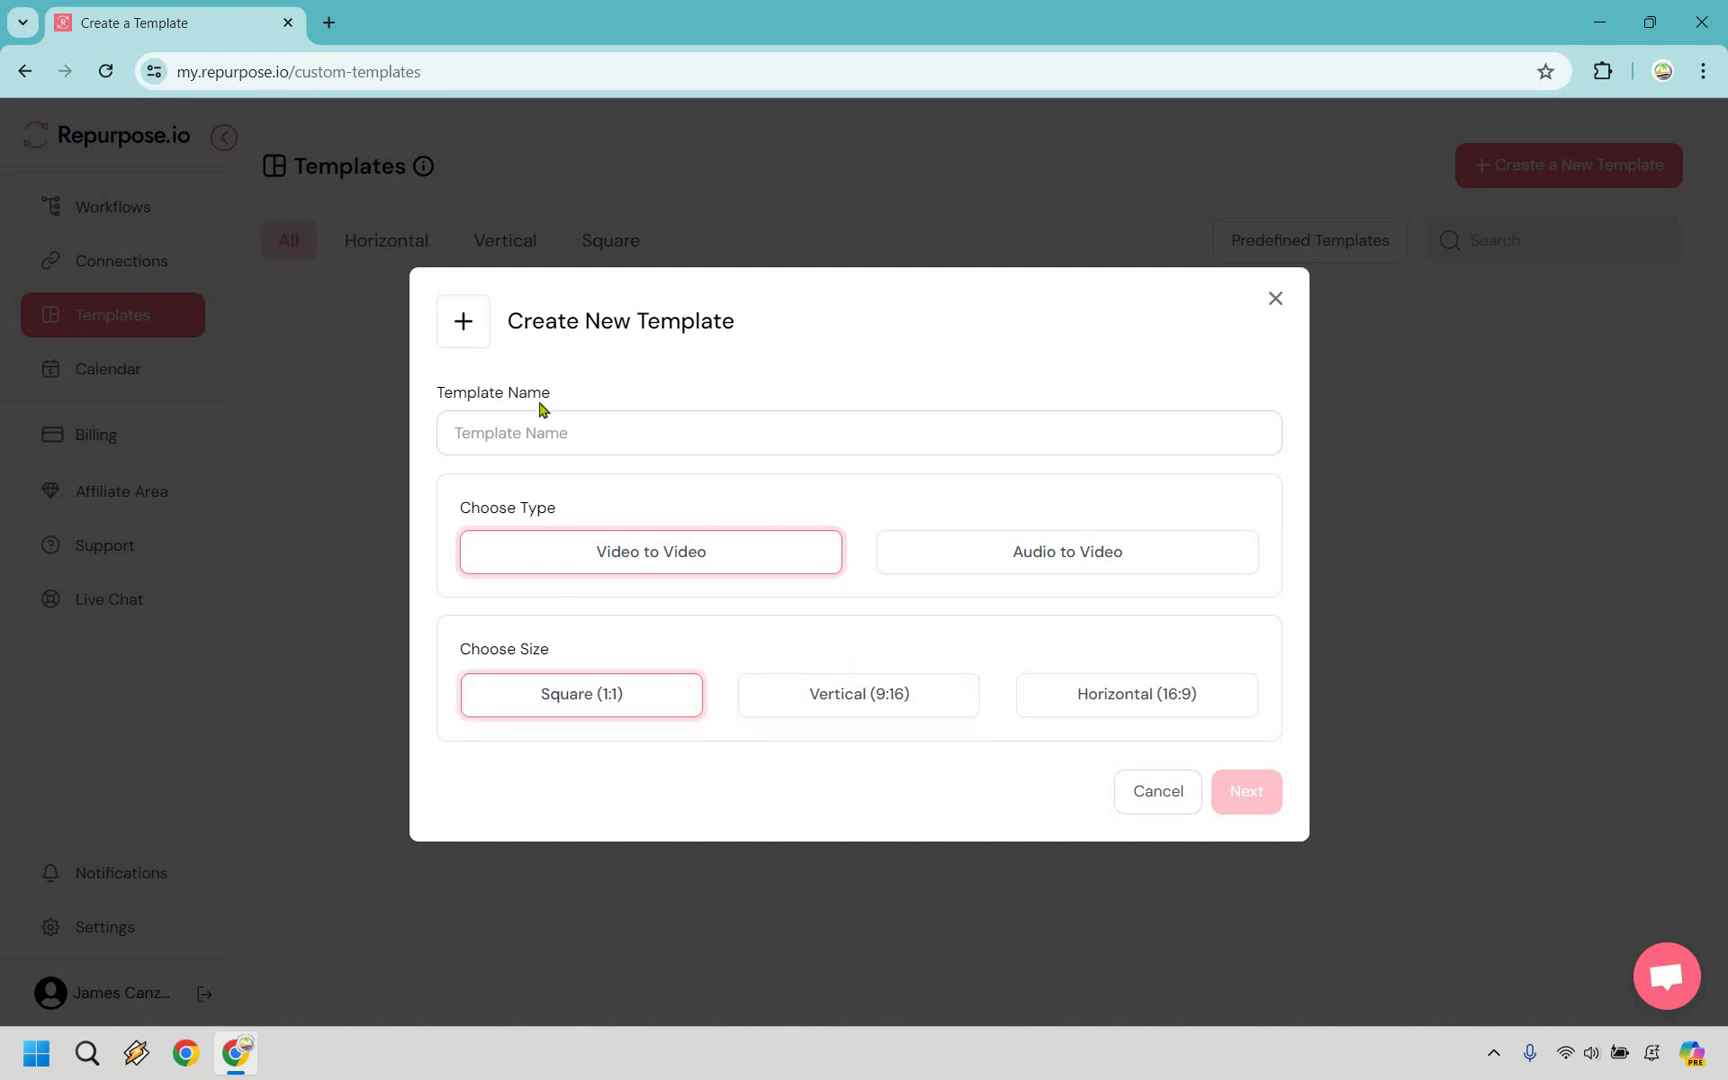
click(537, 424)
text(Square)
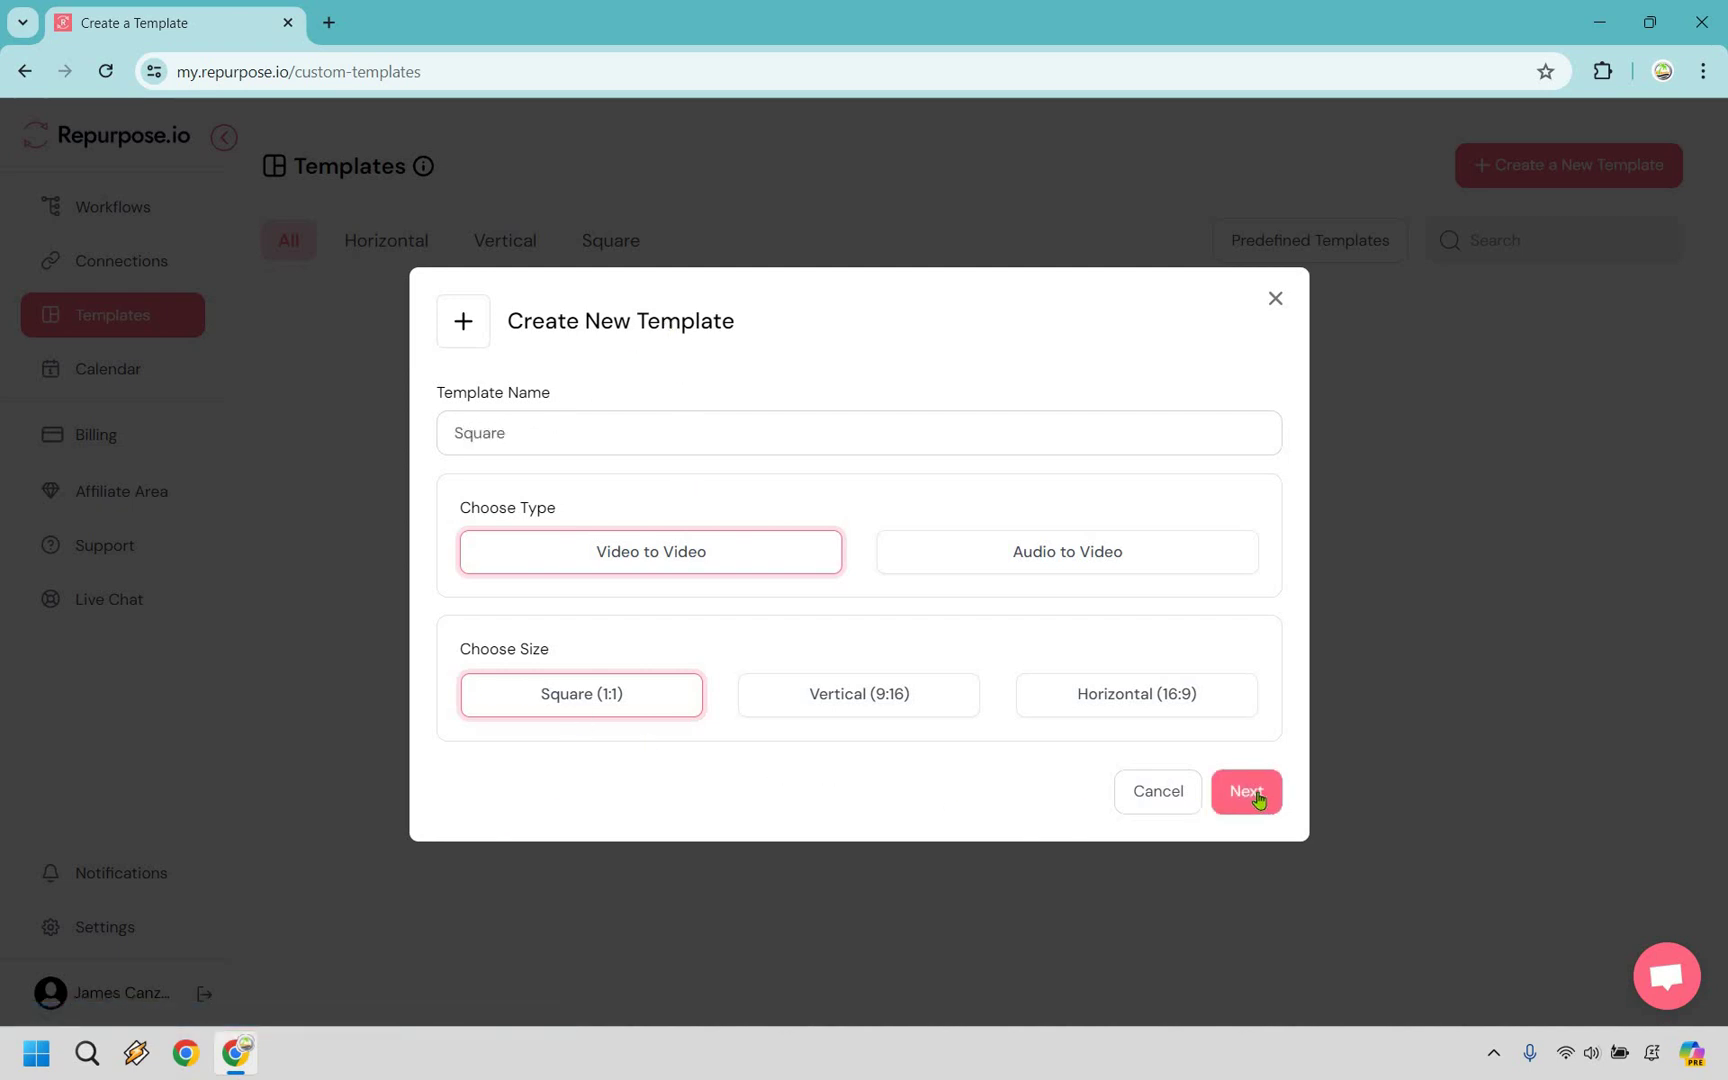
click(1258, 797)
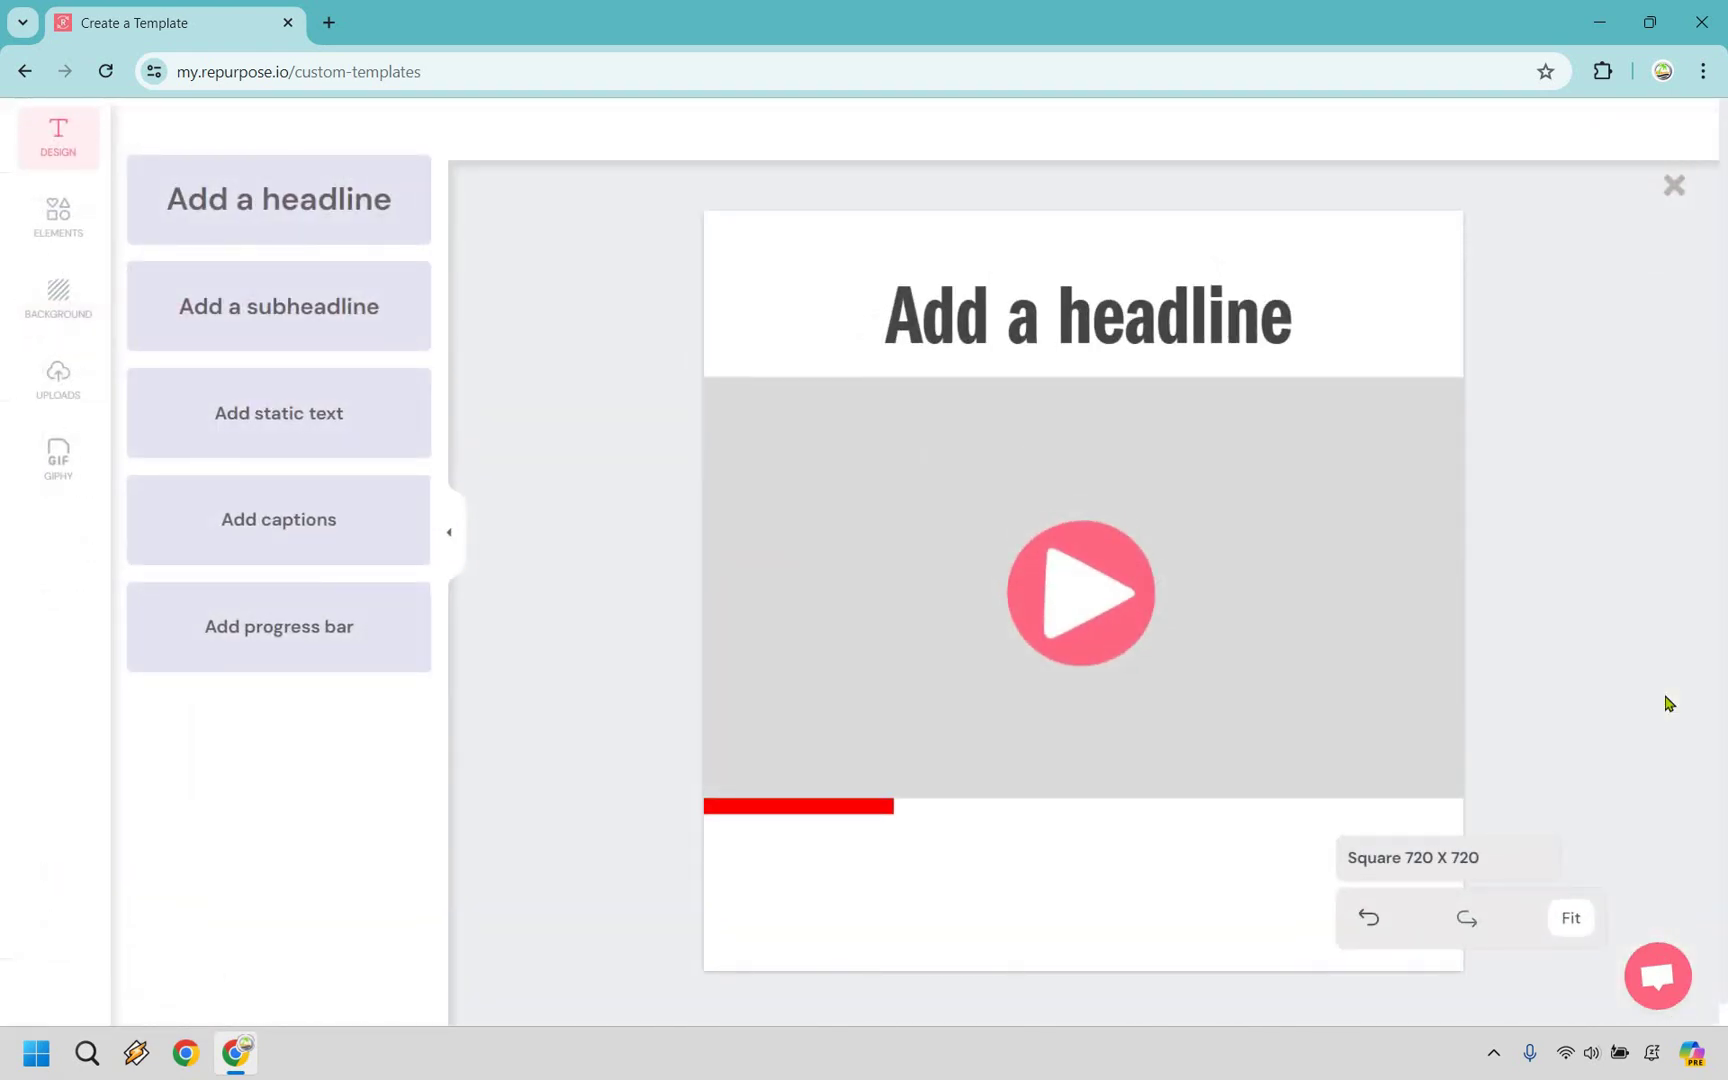
- Nudge the headline up slightly and place an Add captions box below the video
click(1172, 311)
drag(1172, 311, 1166, 295)
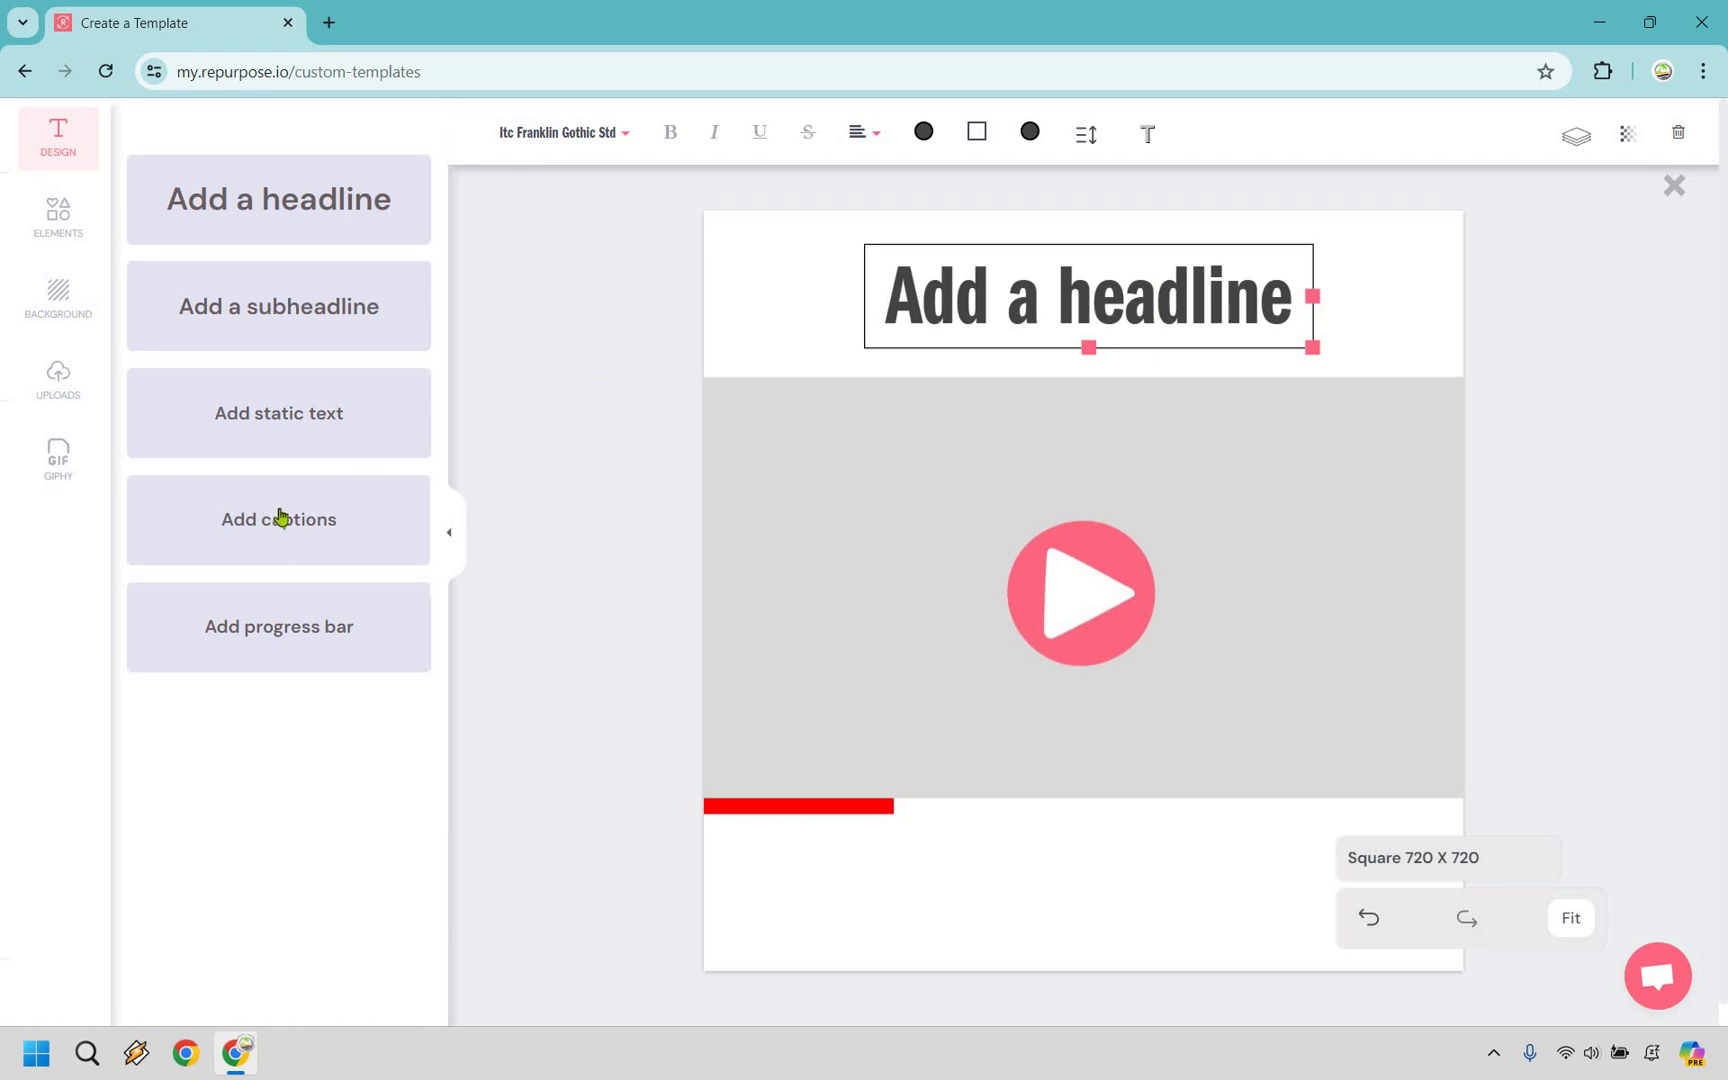
drag(281, 527, 1104, 892)
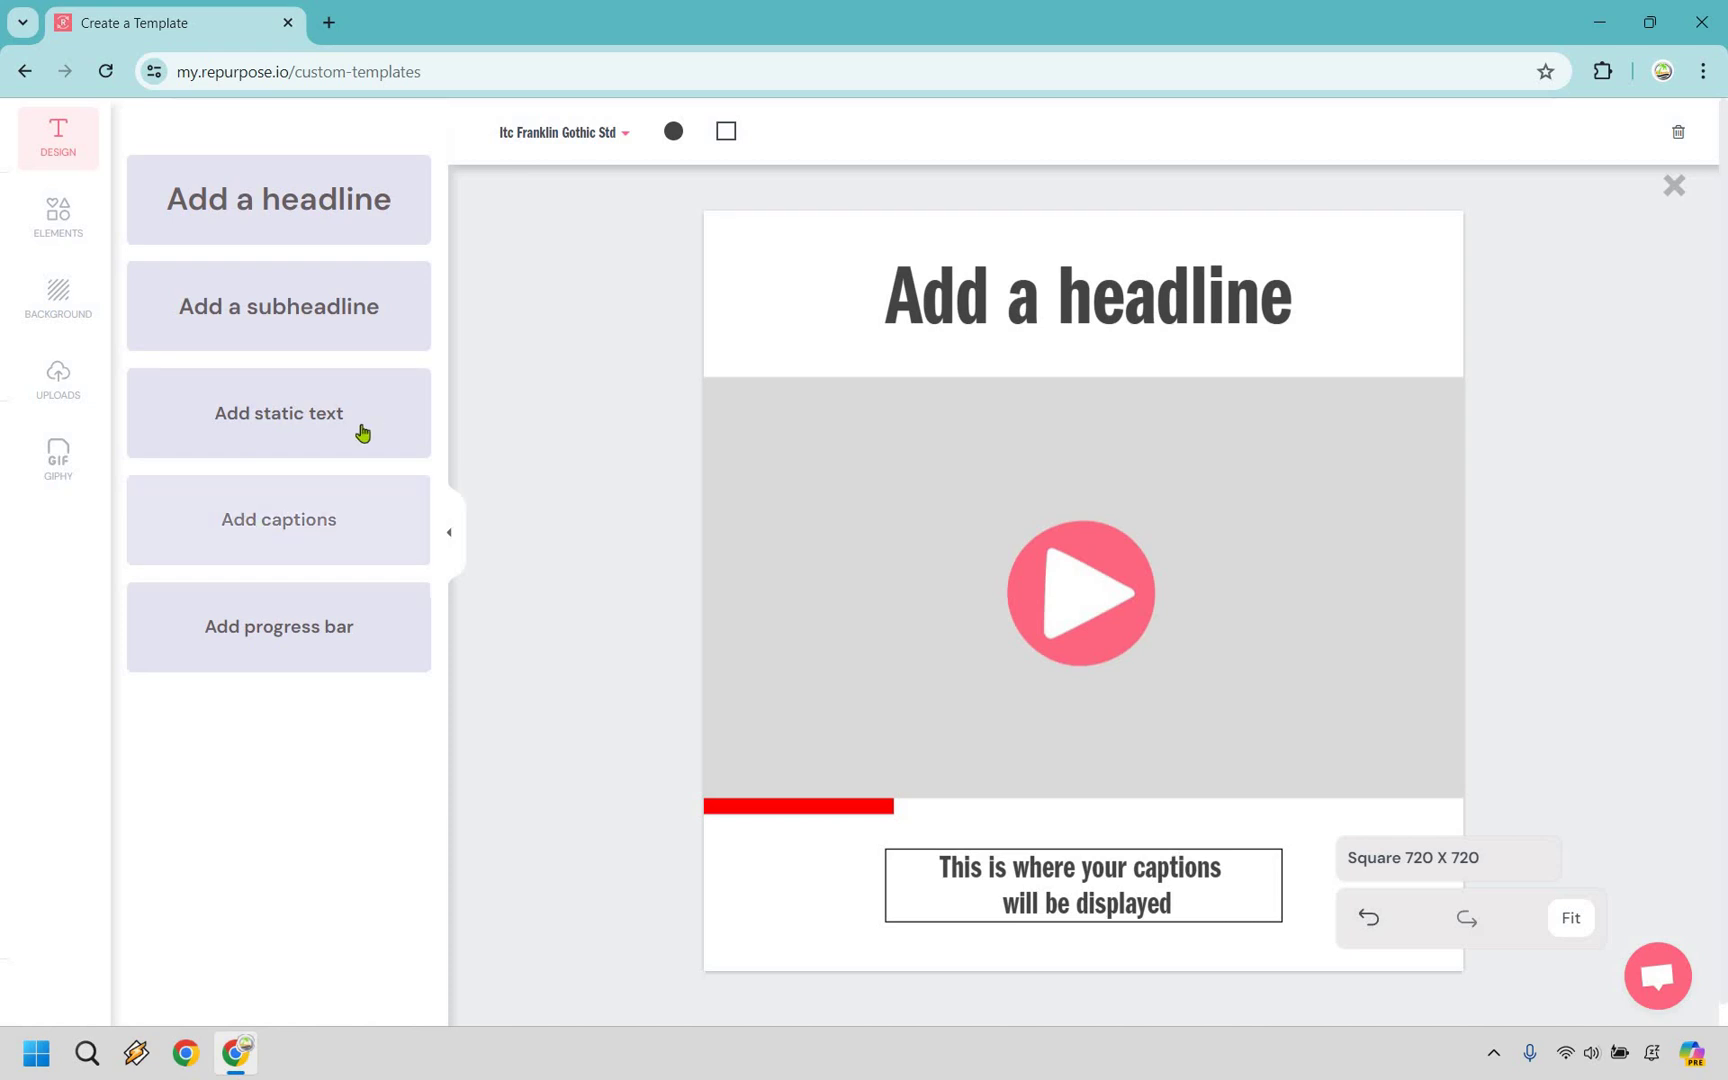
- Browse the Elements and GIPHY panels, then close the editor to save the Square template
click(60, 220)
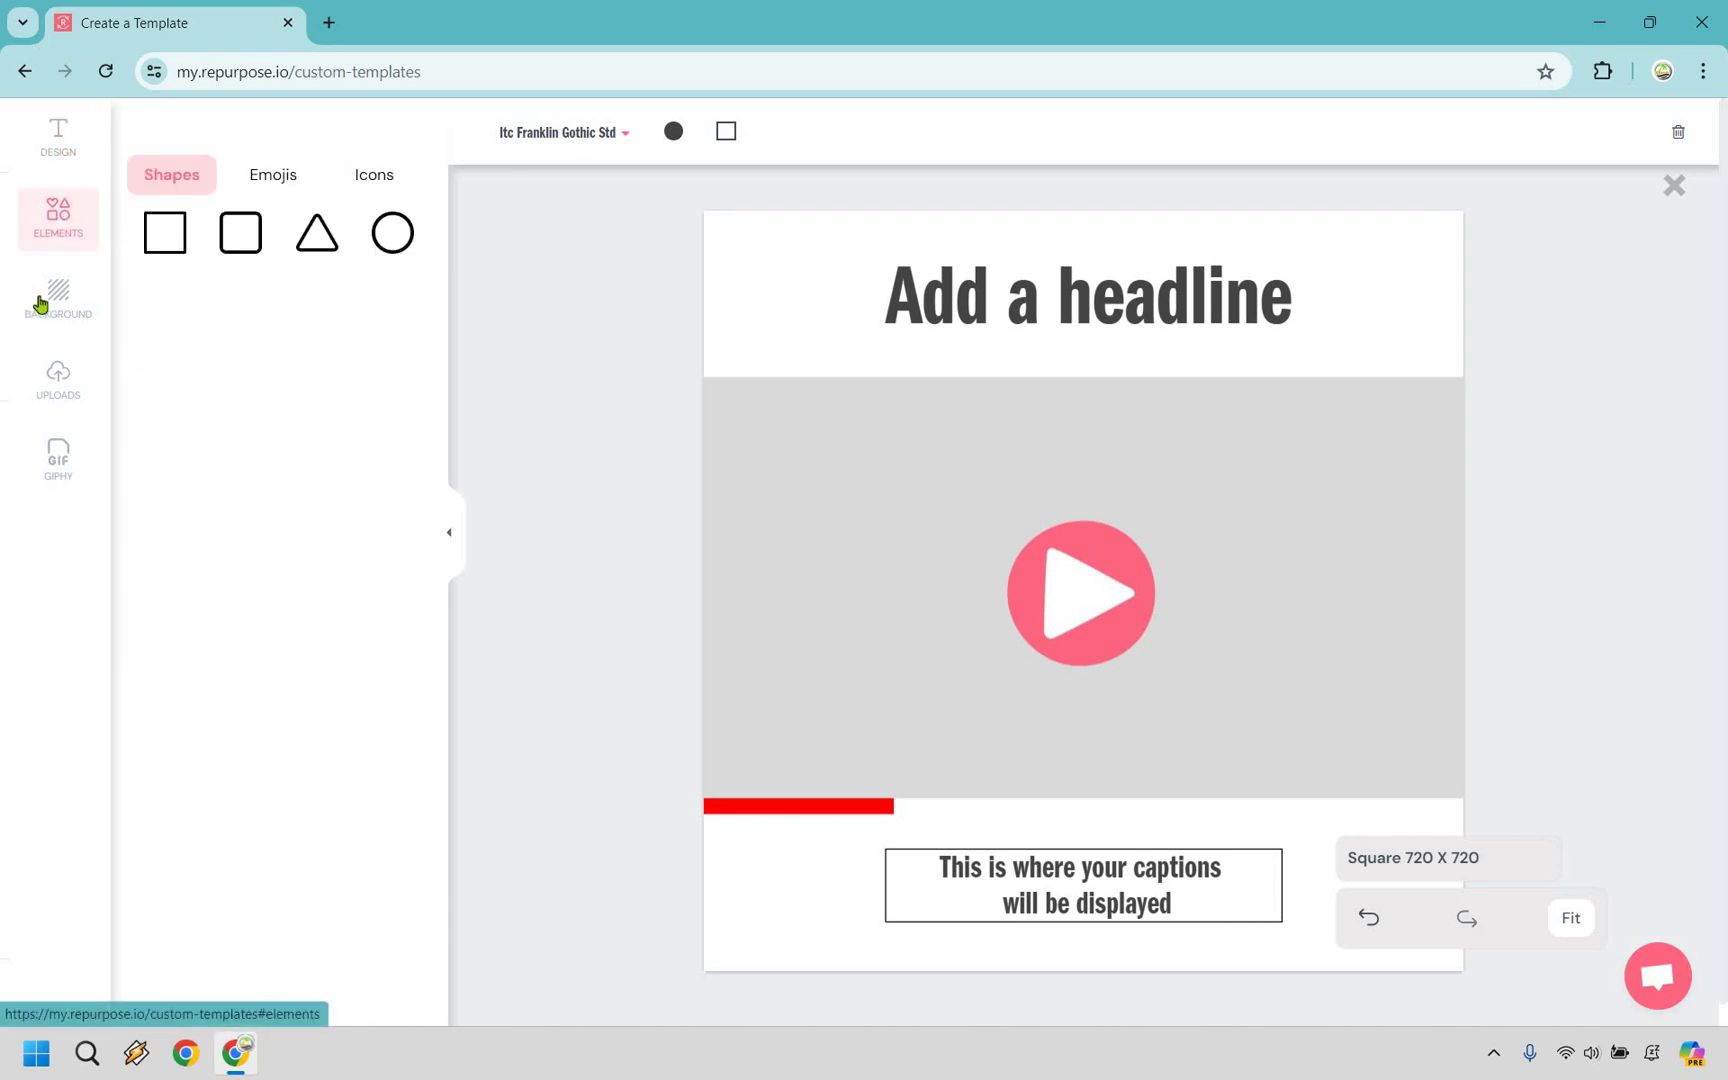
click(52, 472)
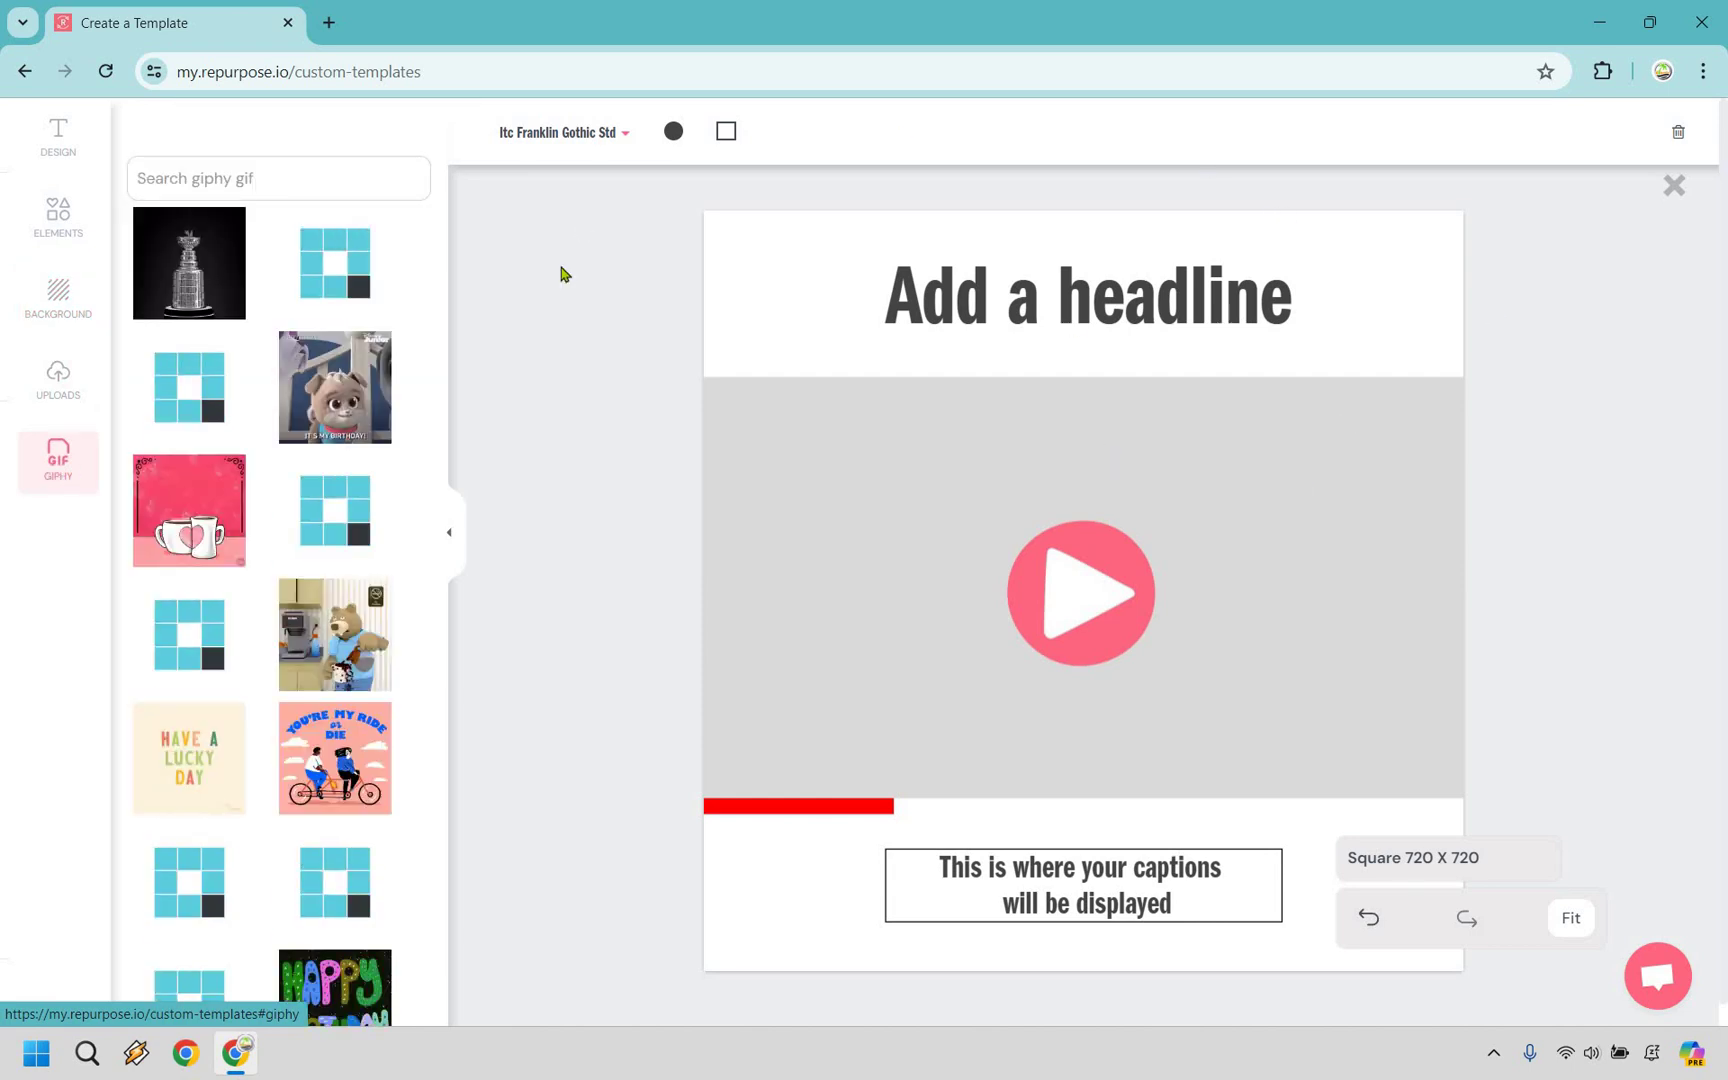
click(47, 142)
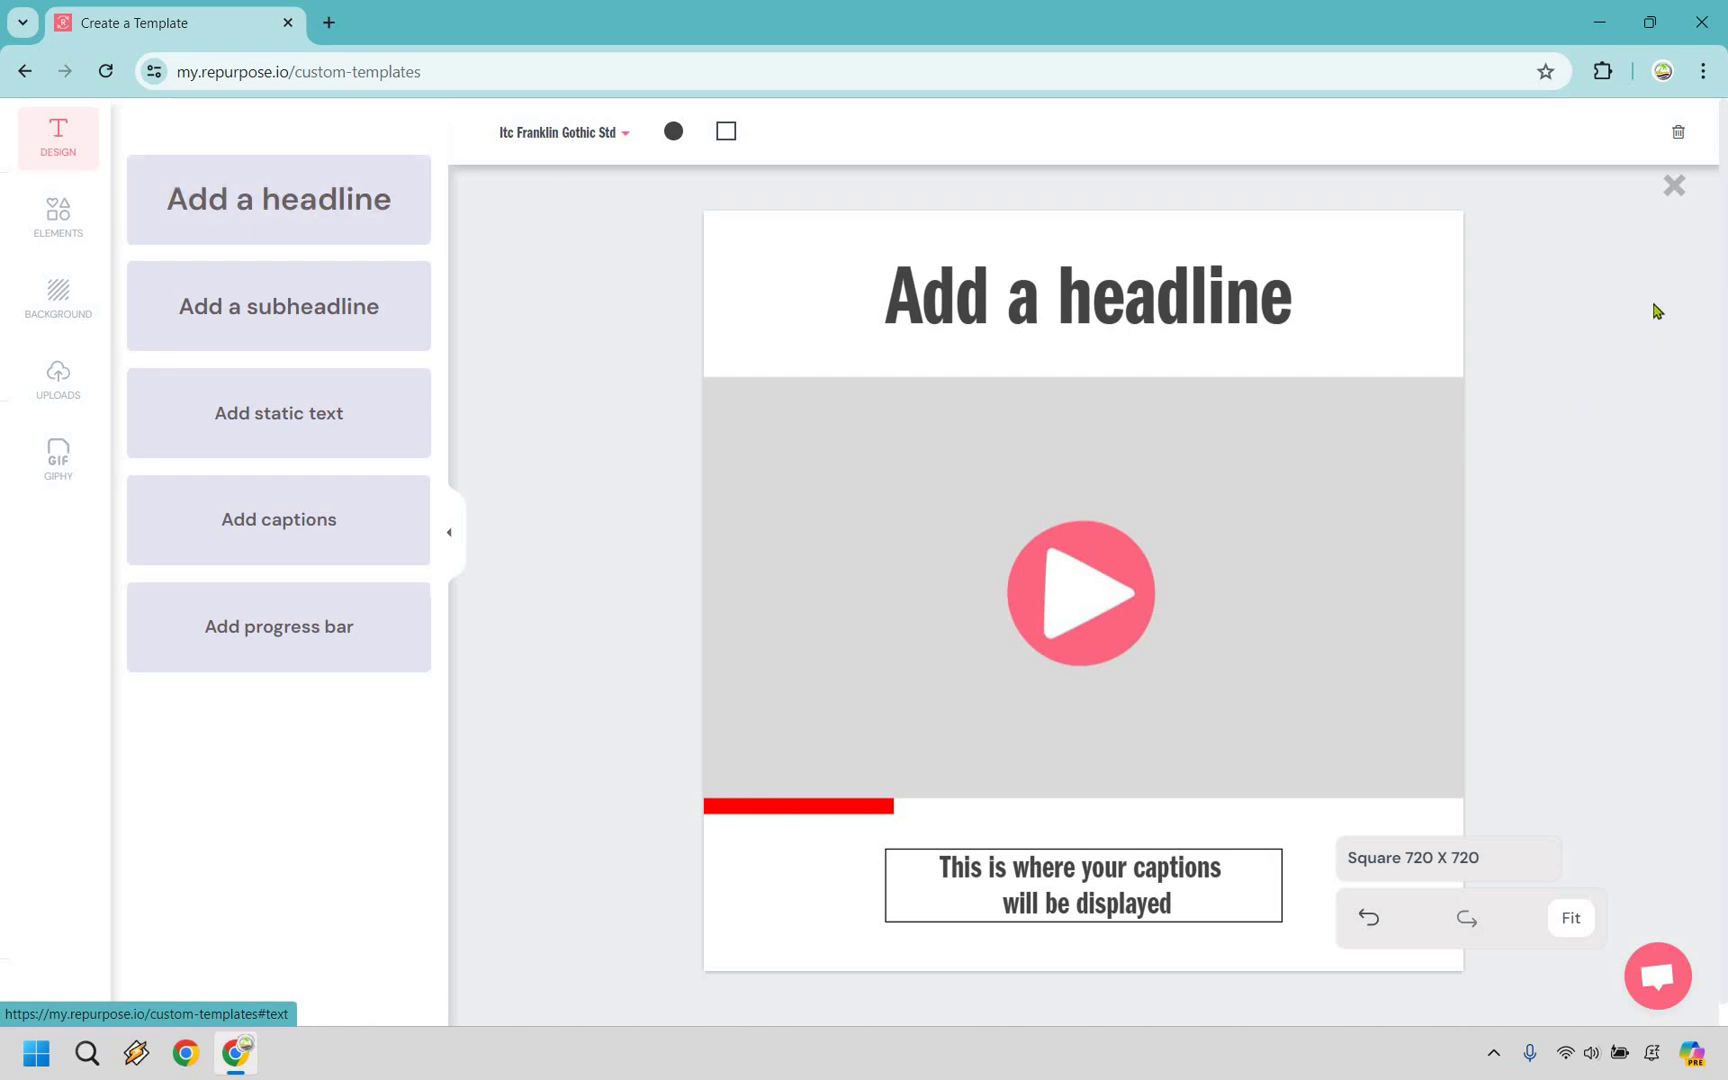
click(1675, 188)
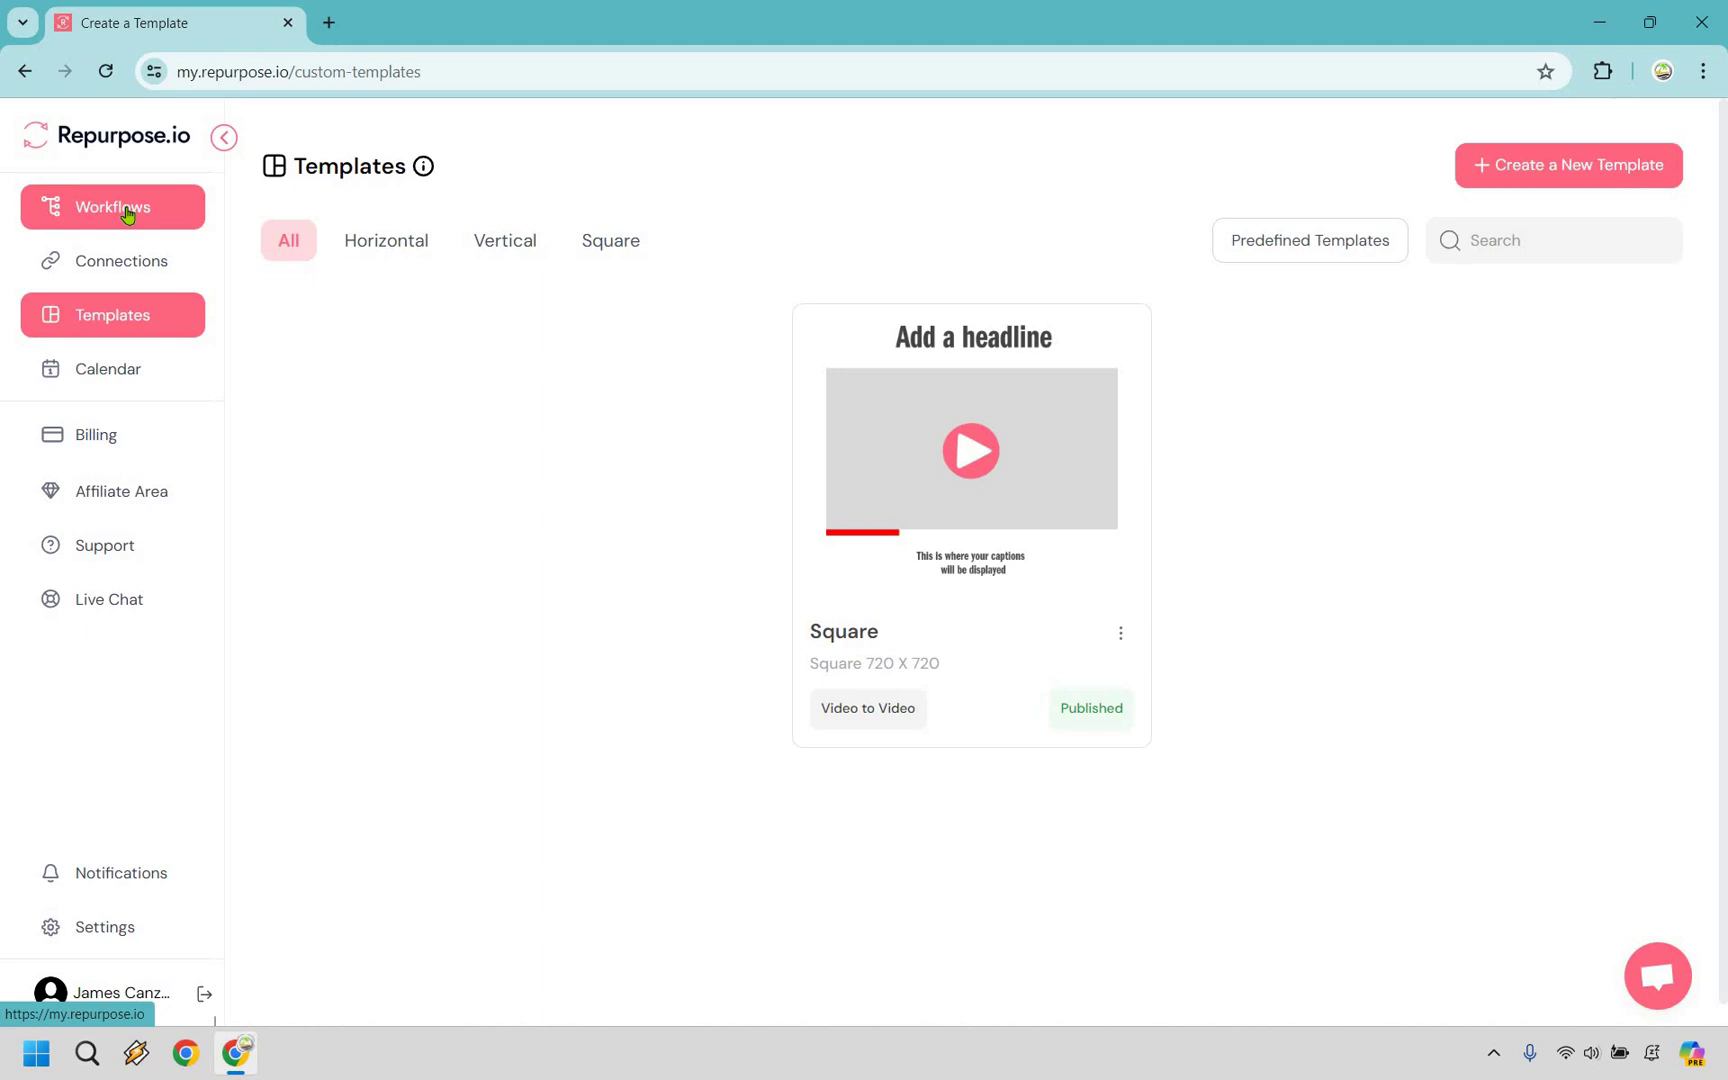
- Start a new workflow and paste 'YouTube To LinkedIn' as its name
click(127, 213)
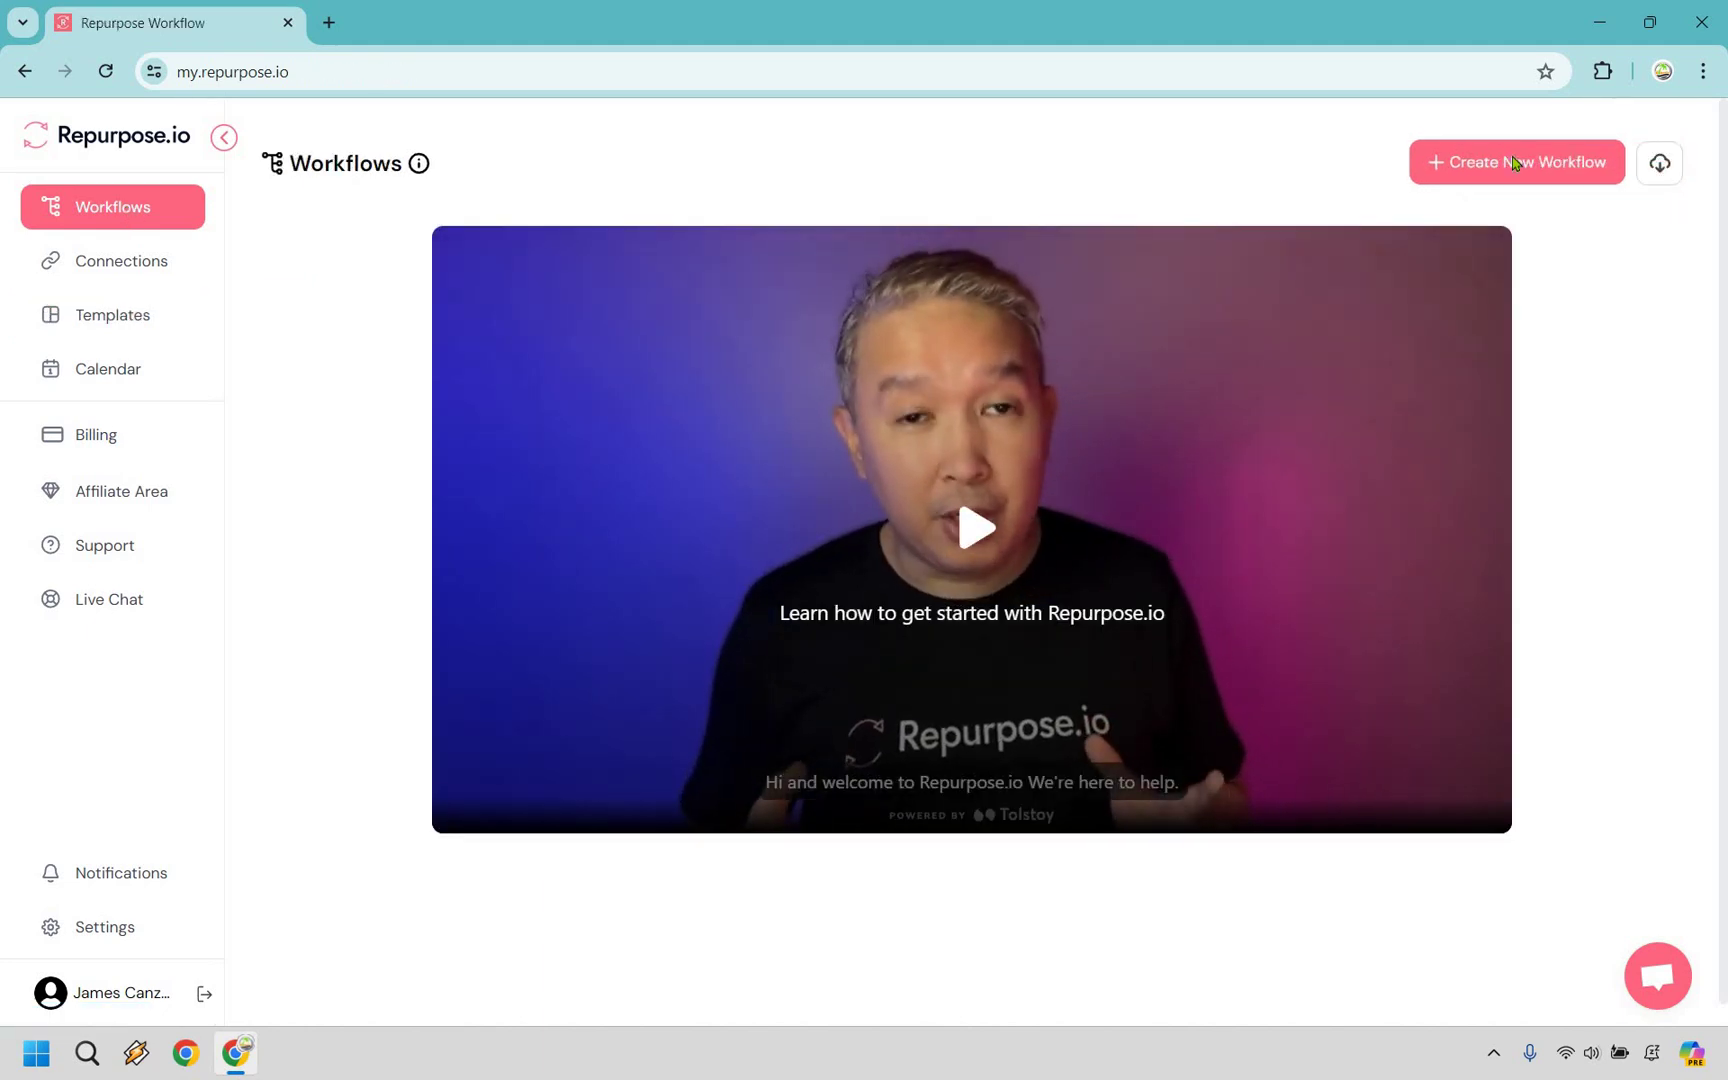
click(1515, 162)
click(861, 350)
text(YouTube To LinkedIn)
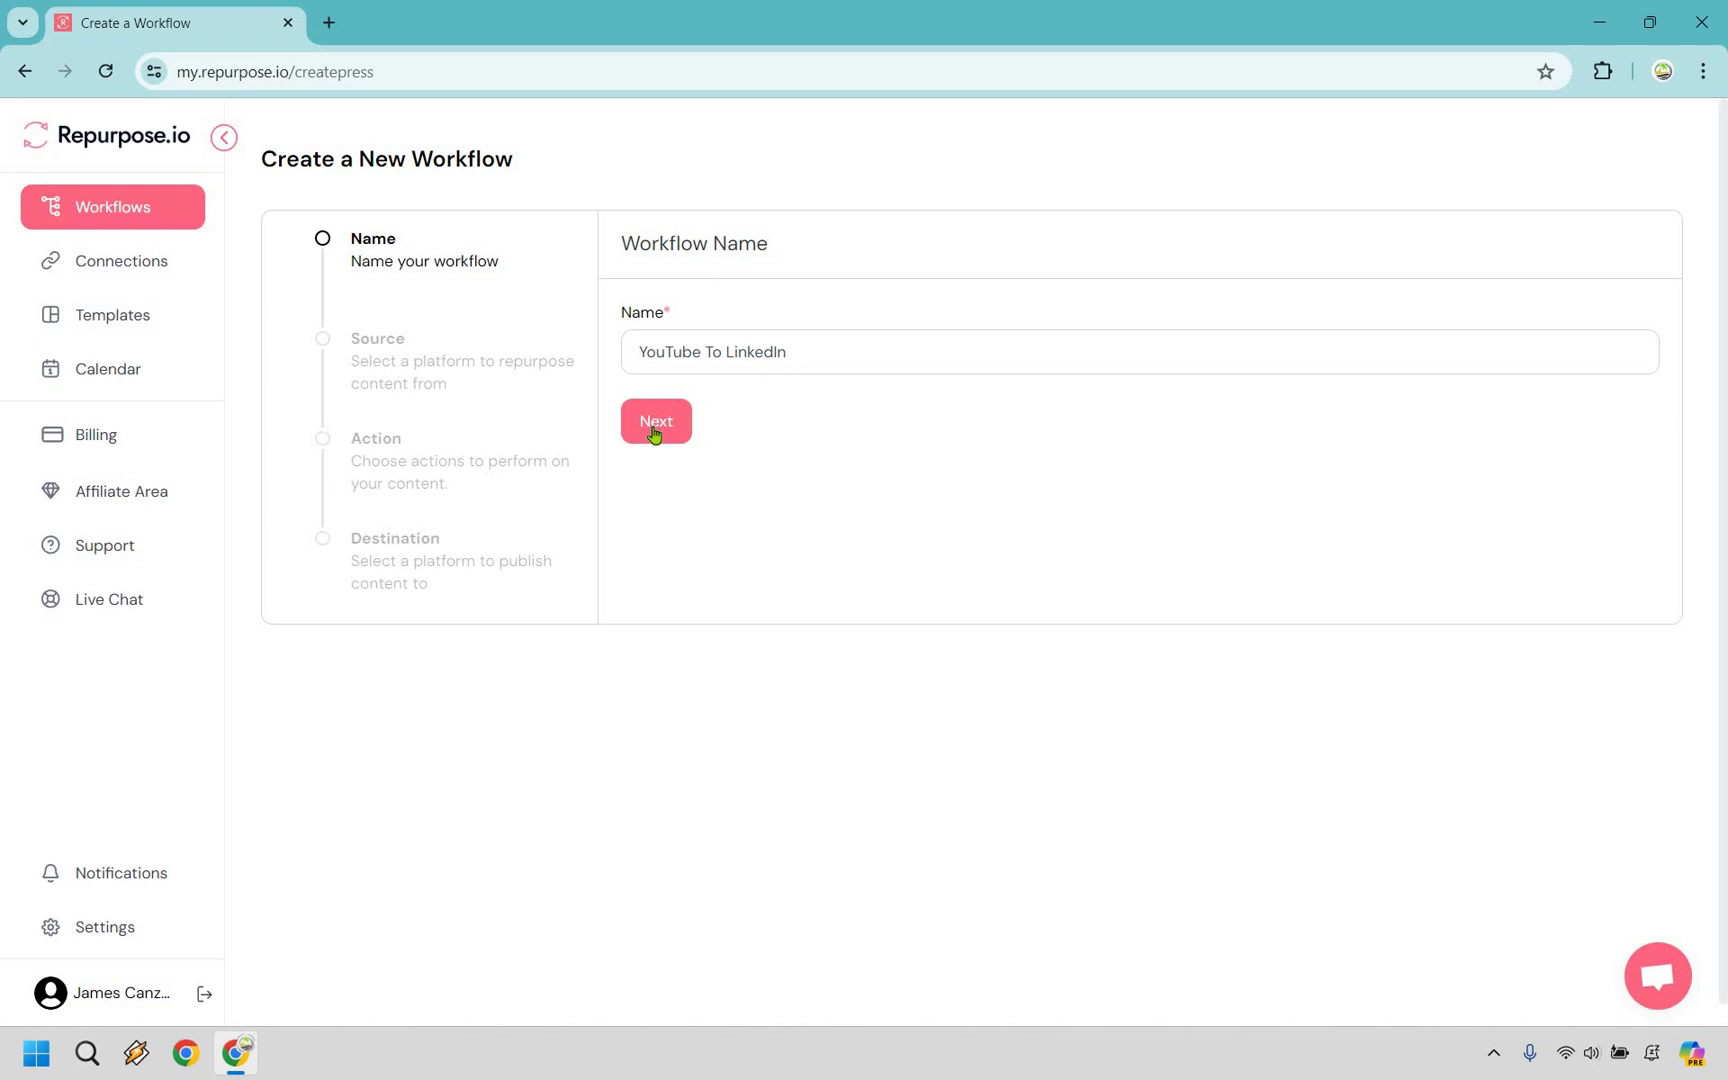
- Set the workflow source to YouTube with Main Channel (no playlist)
key(Return)
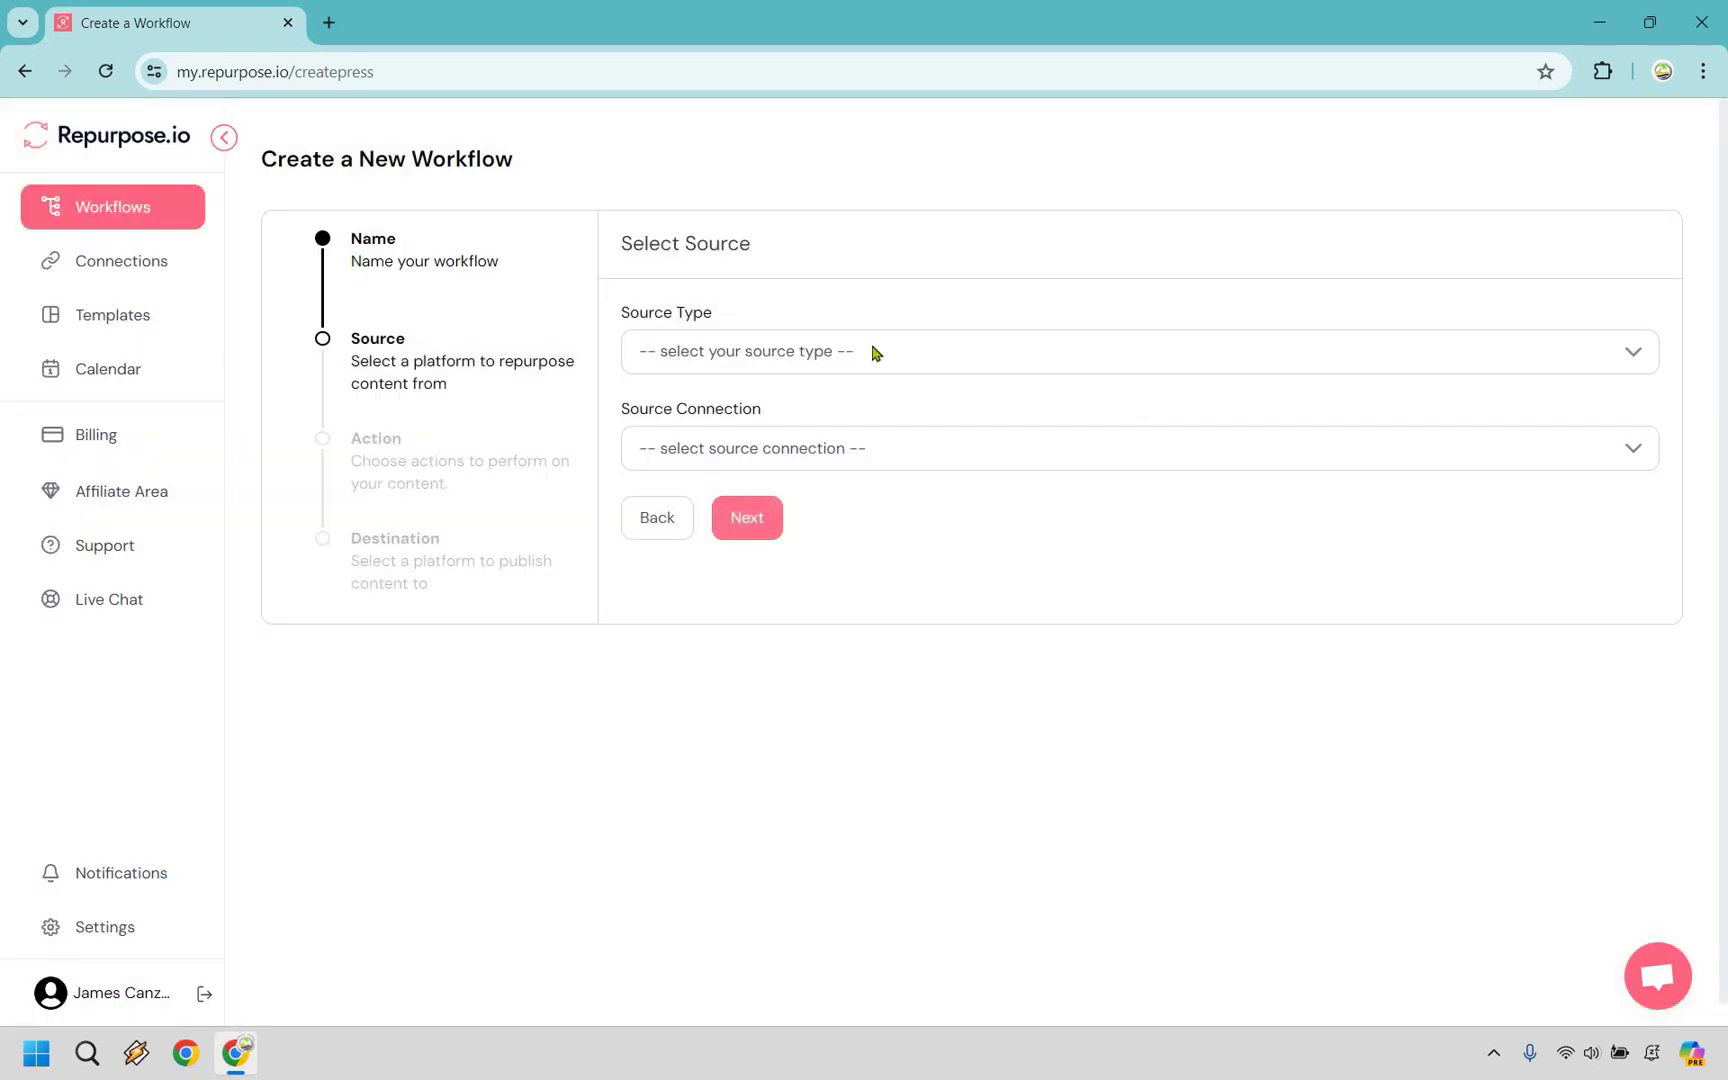
click(872, 351)
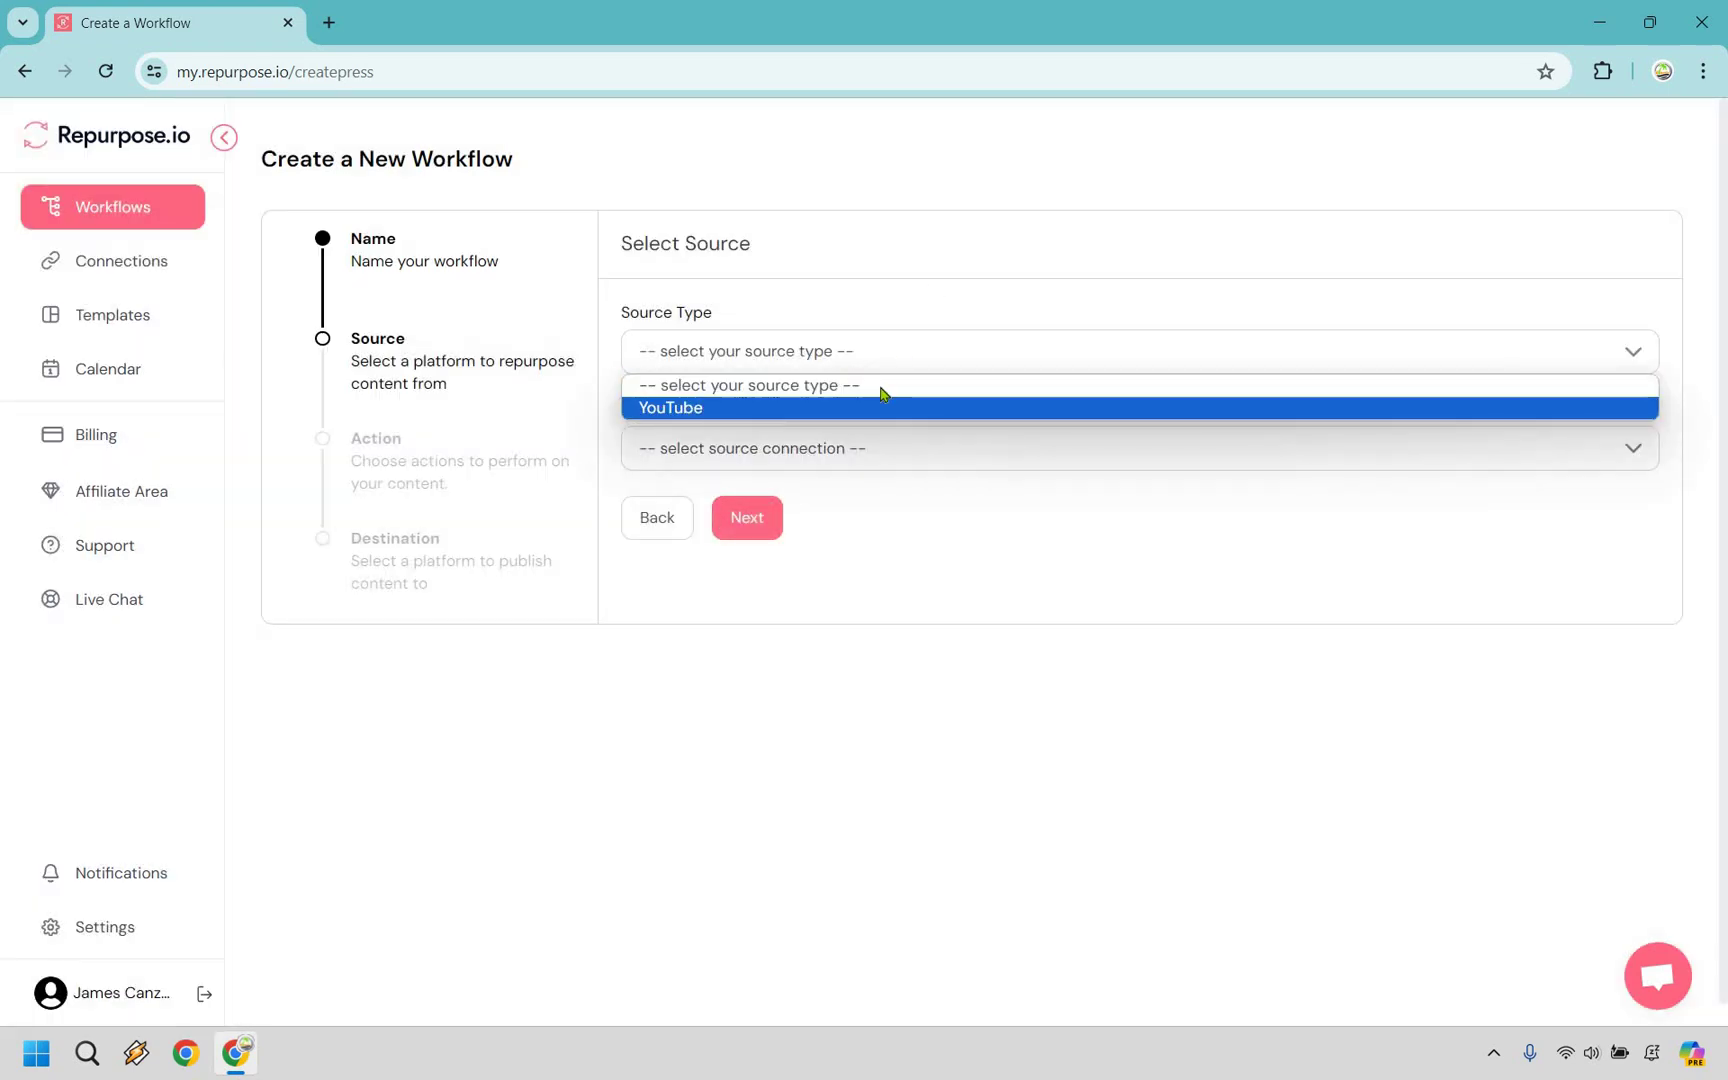
click(862, 407)
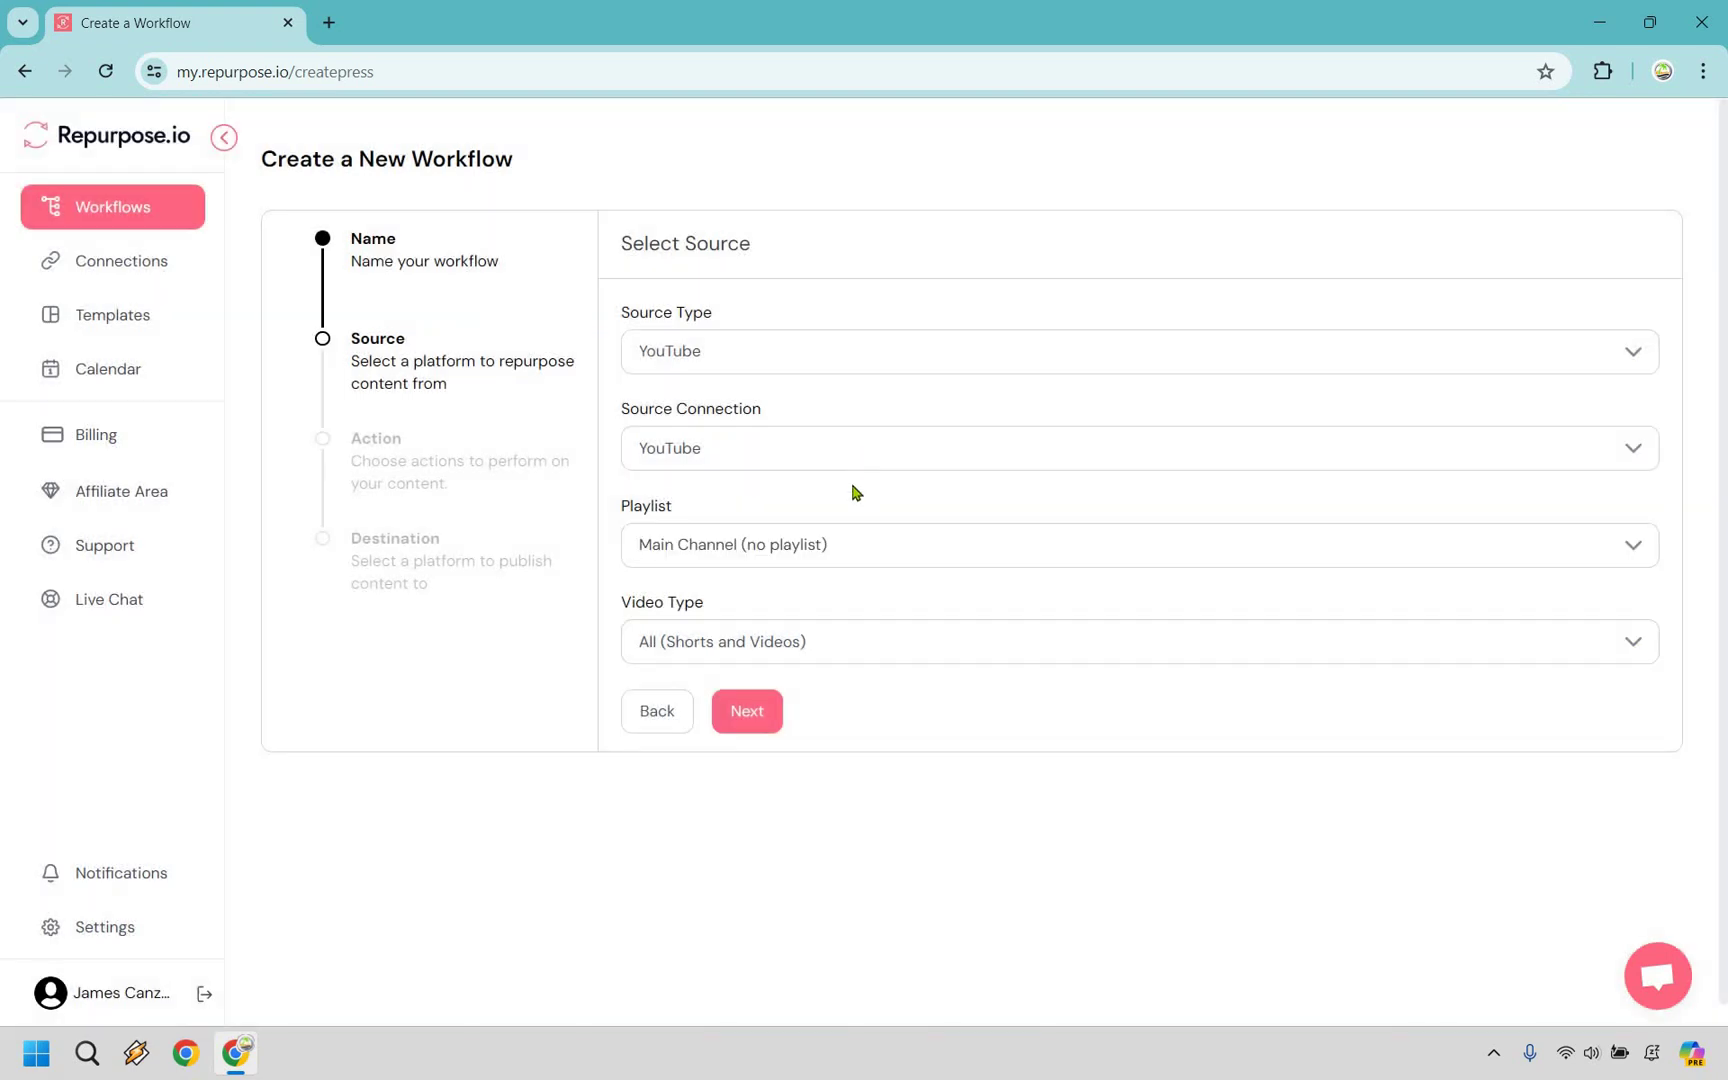
click(861, 550)
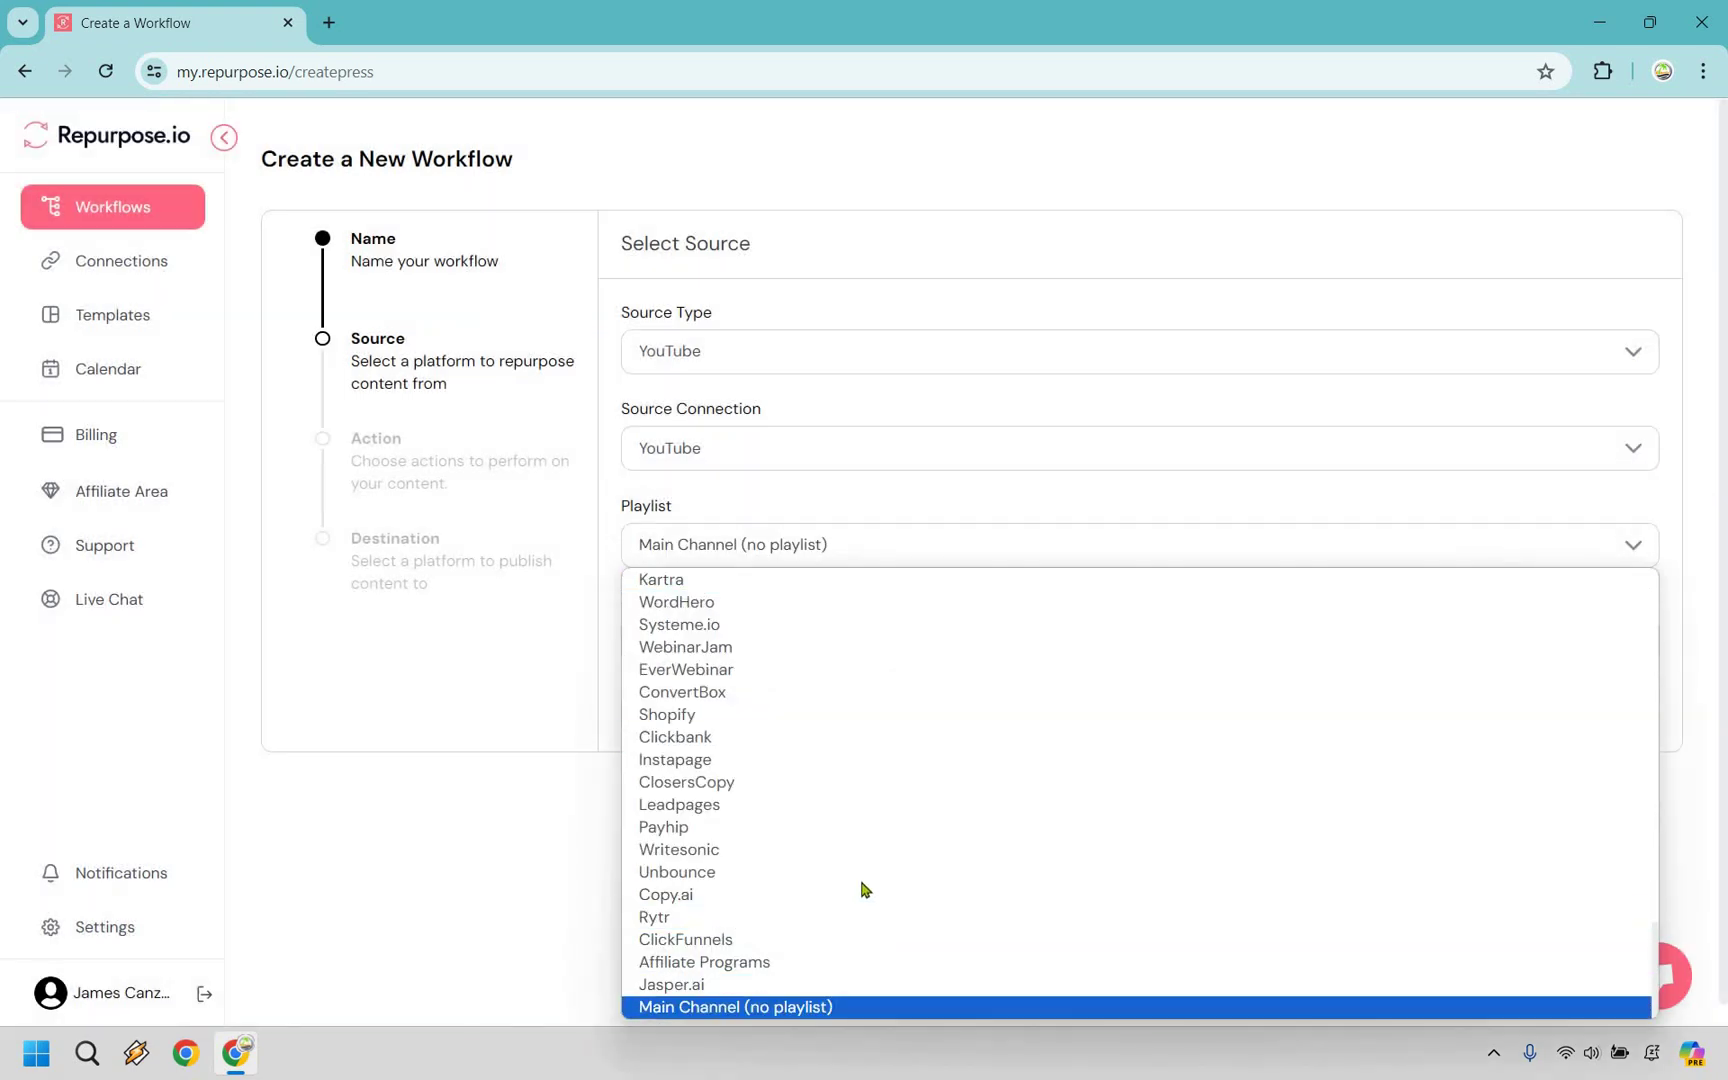
scroll(857, 873, up, 10)
scroll(840, 930, down, 10)
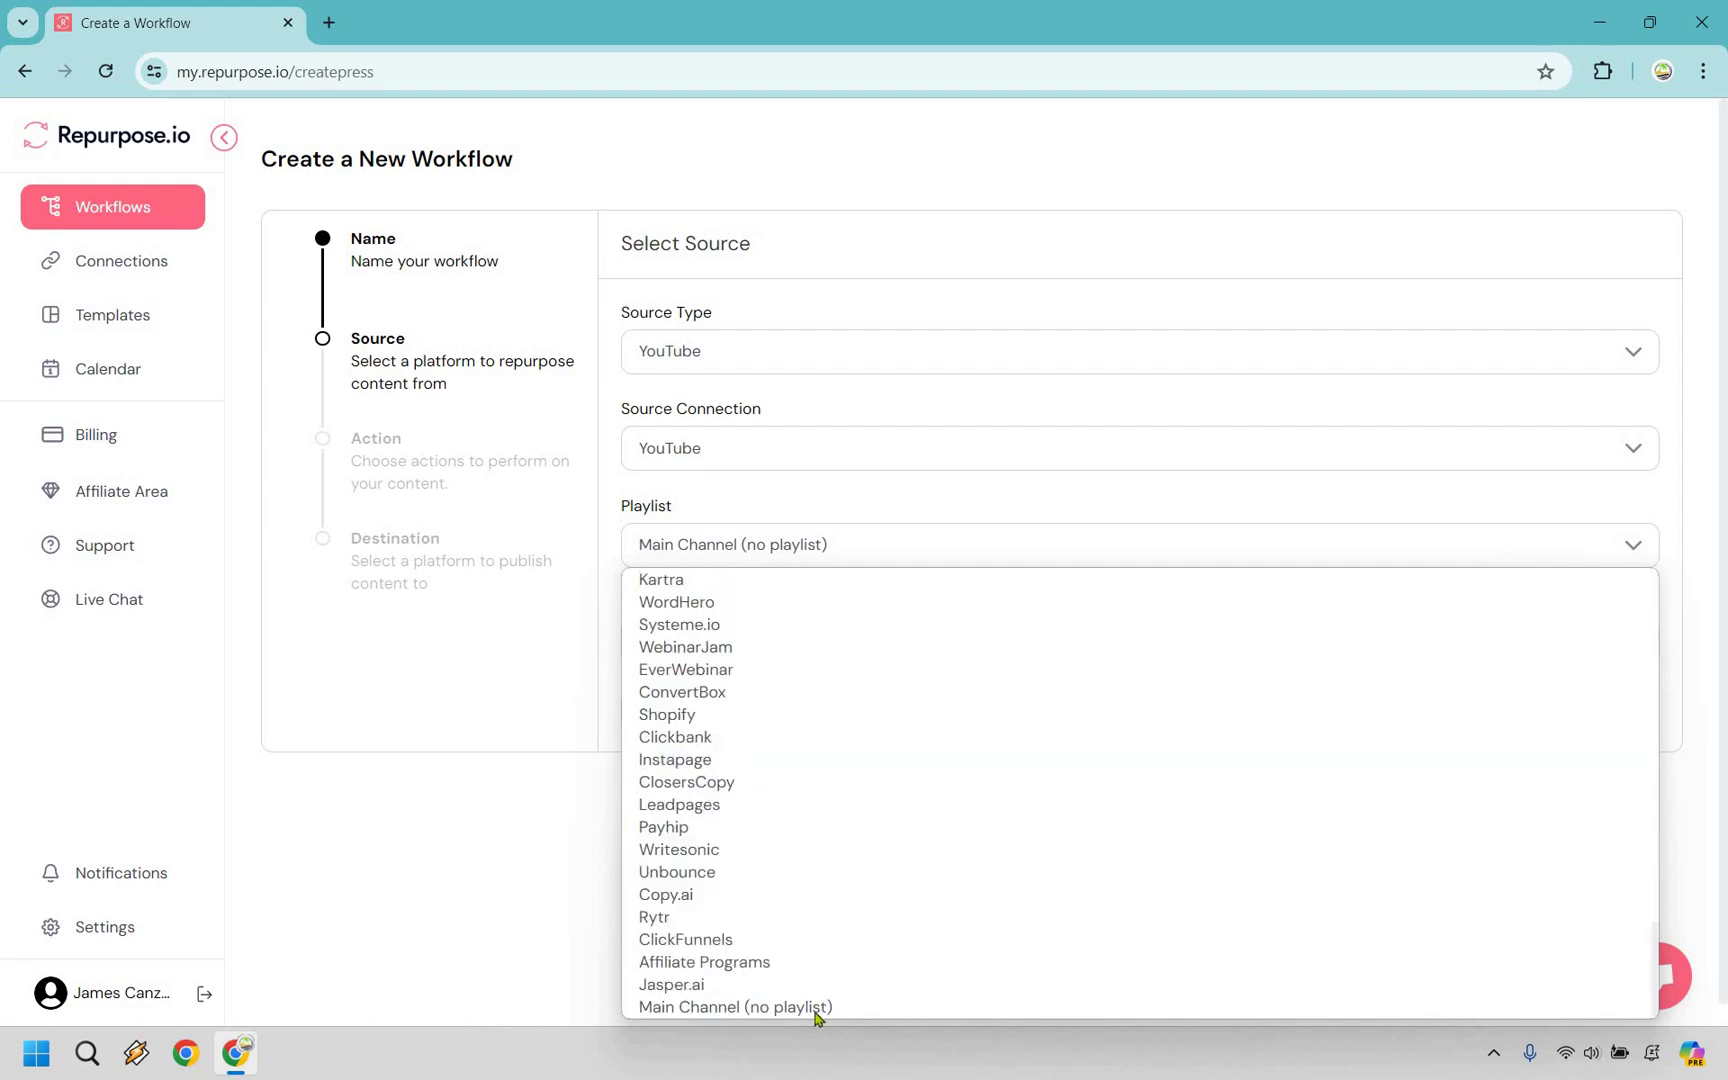
click(818, 1008)
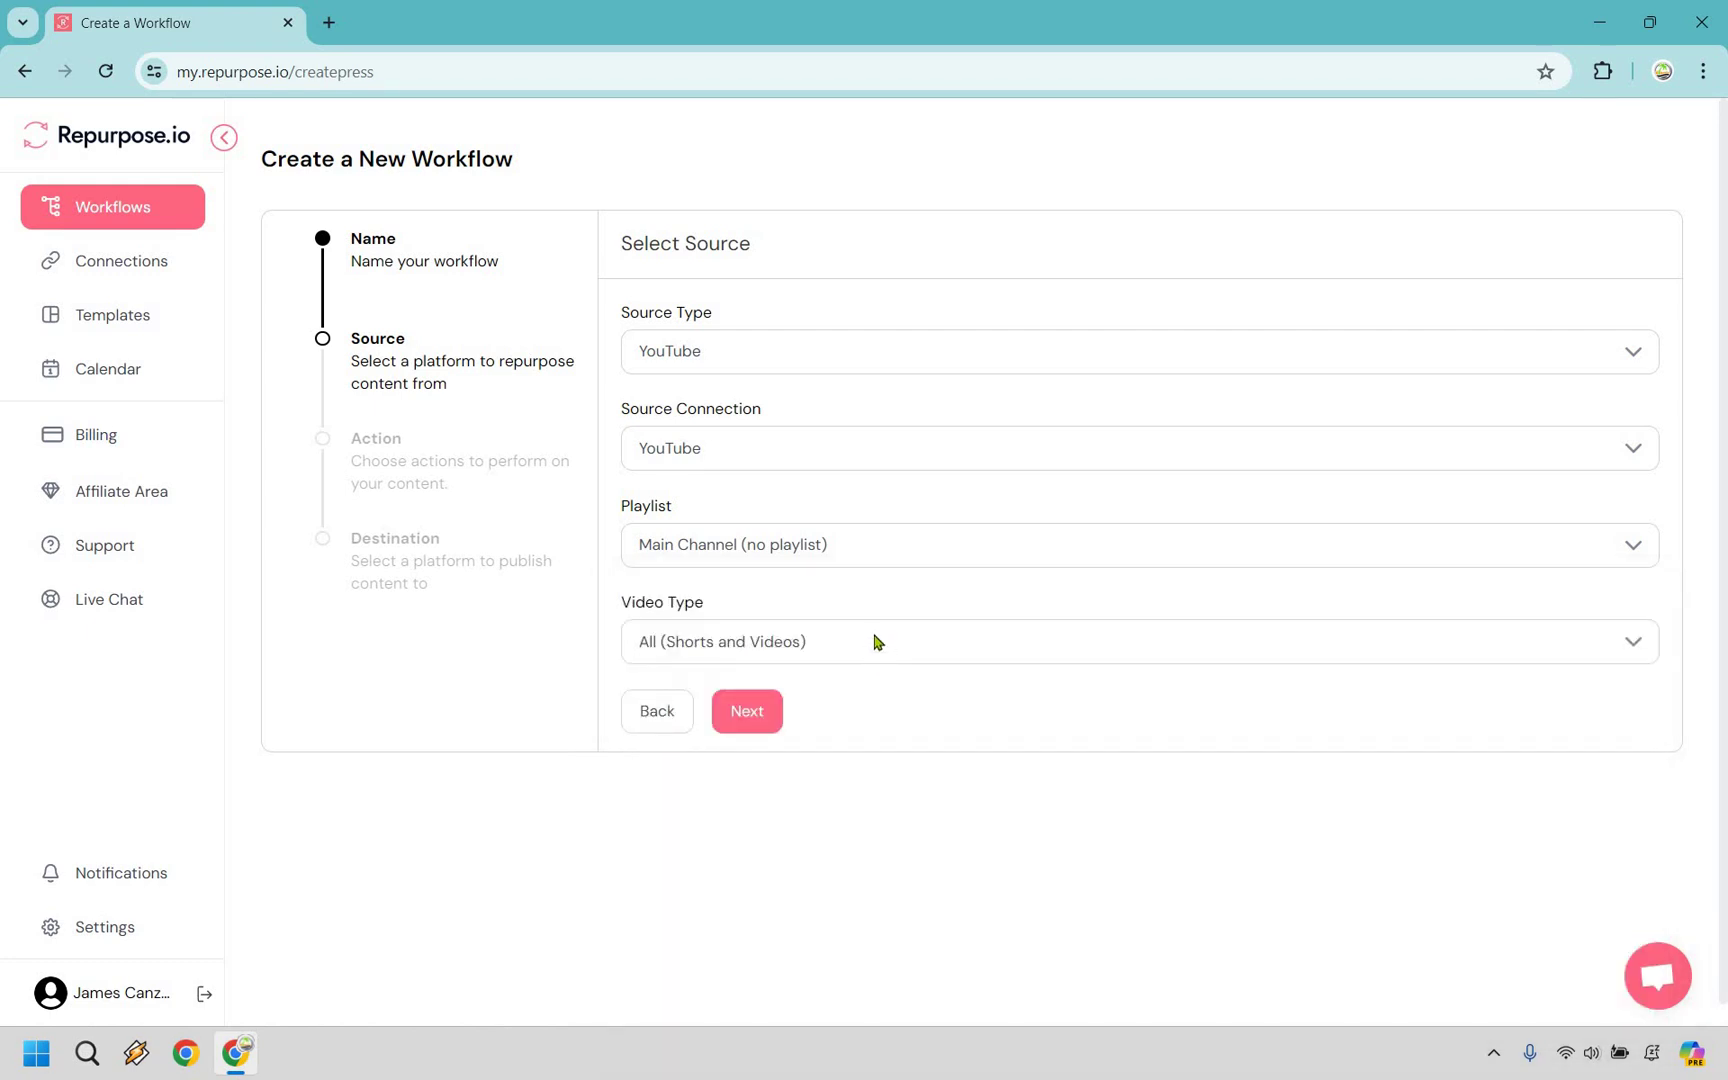
- Restrict the video type to Videos only and continue to the action step
click(877, 641)
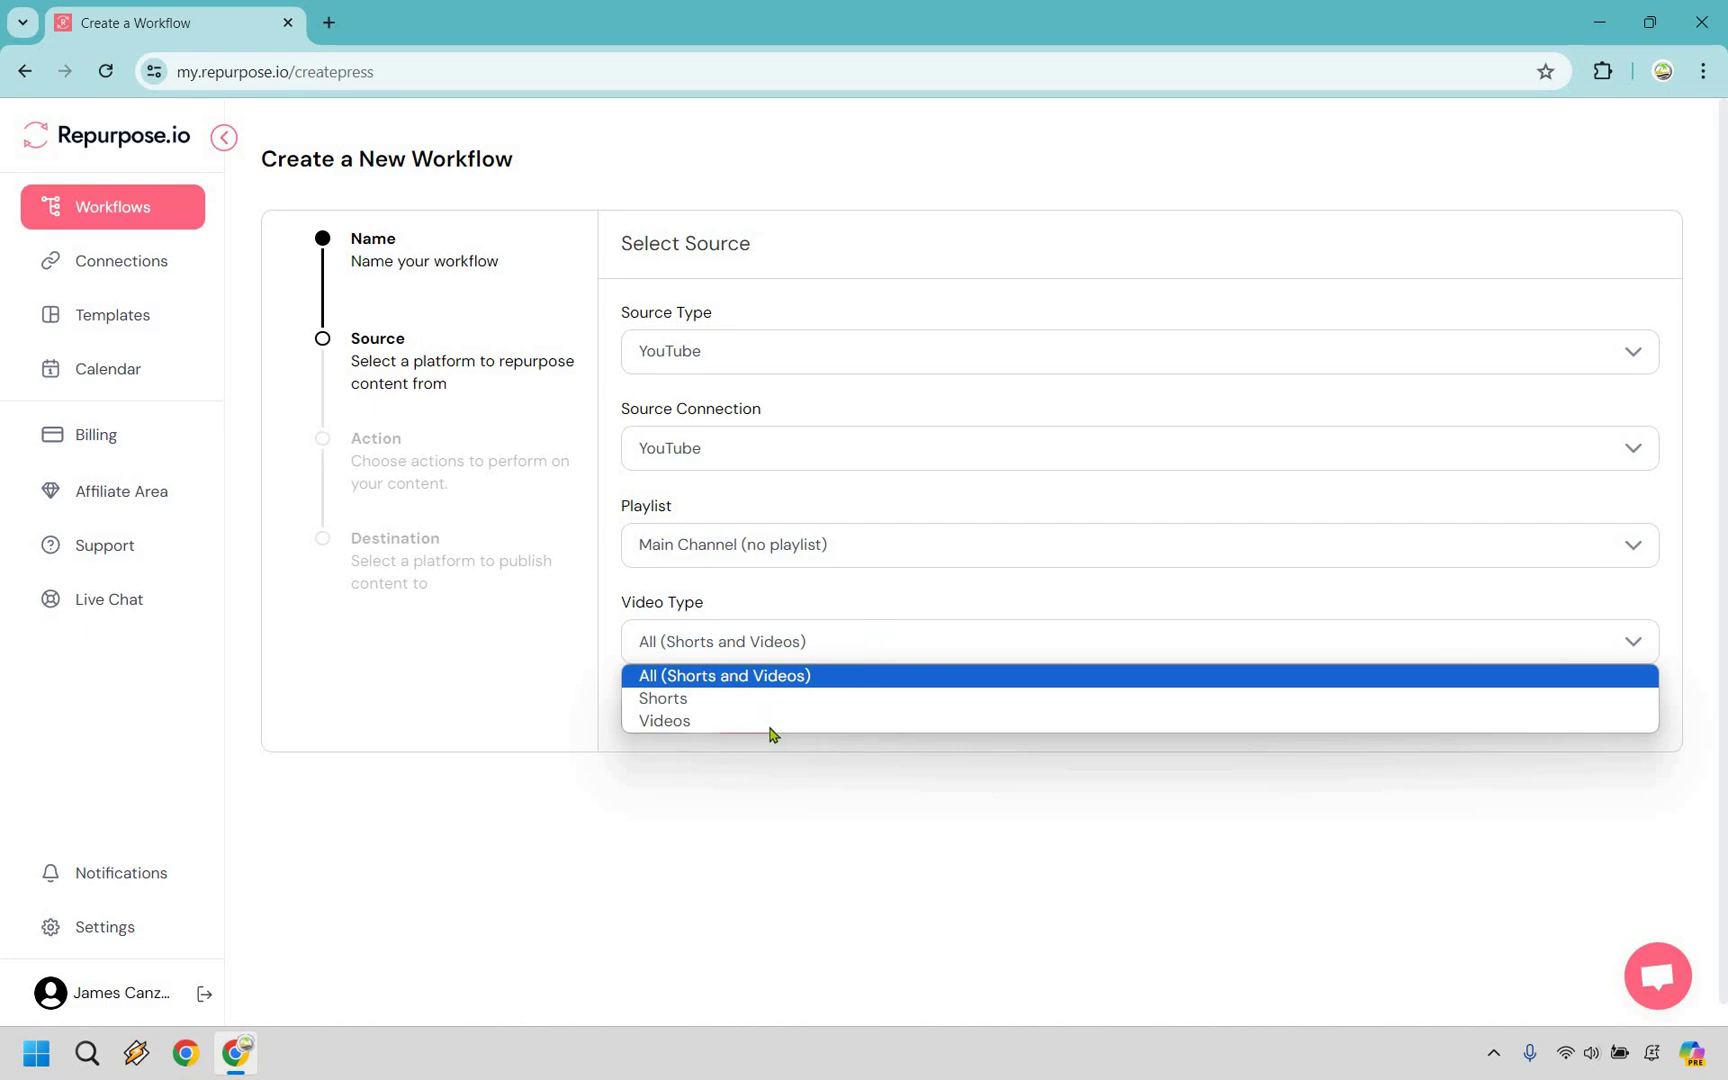
key(Down)
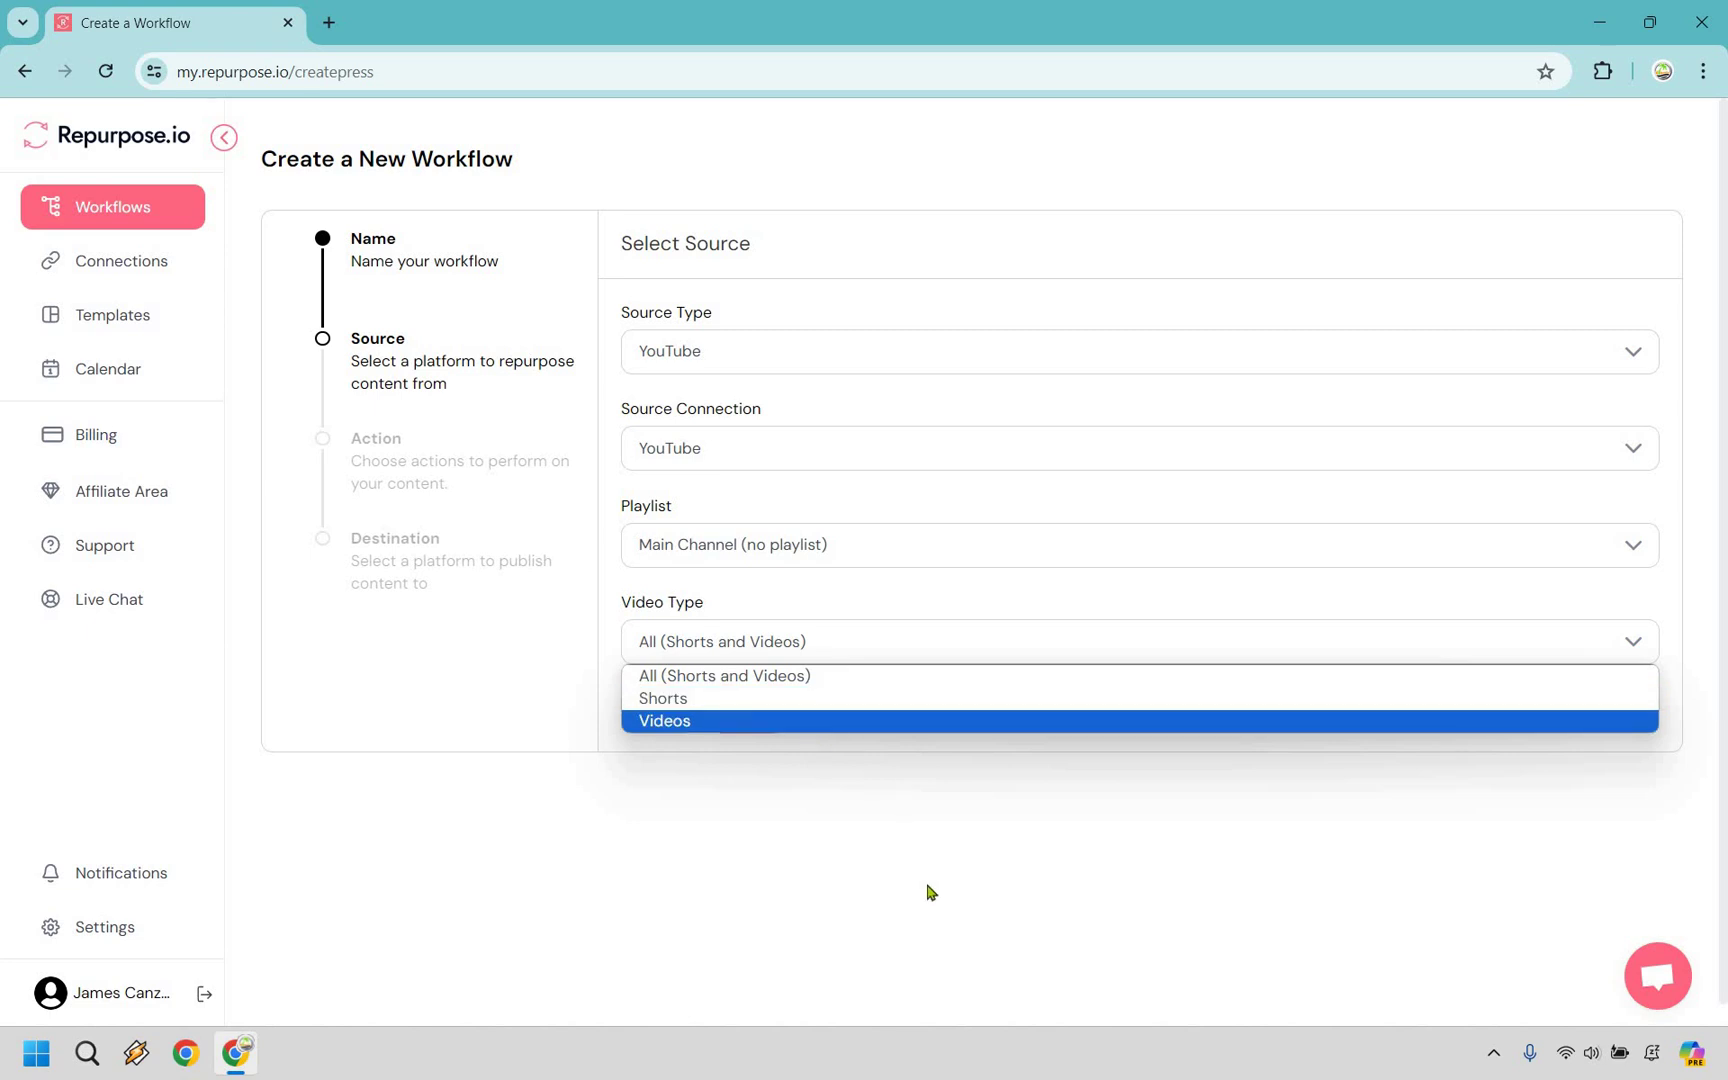
key(Return)
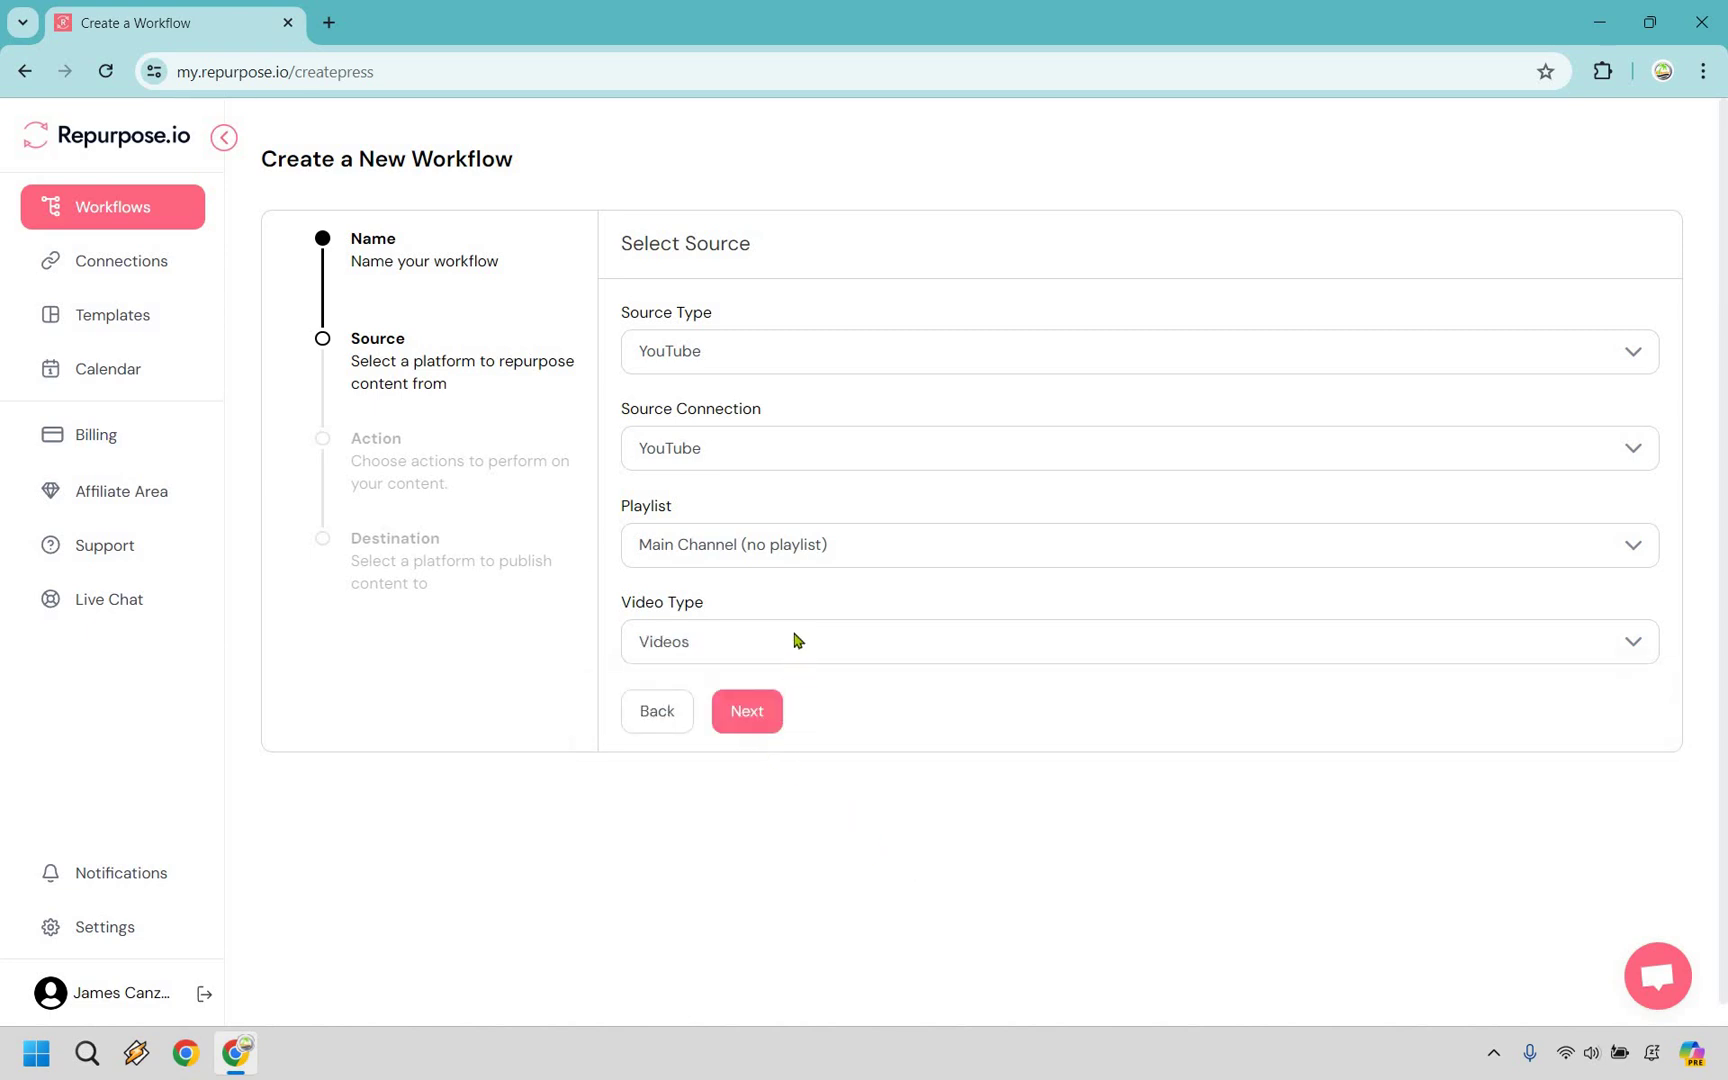
click(930, 641)
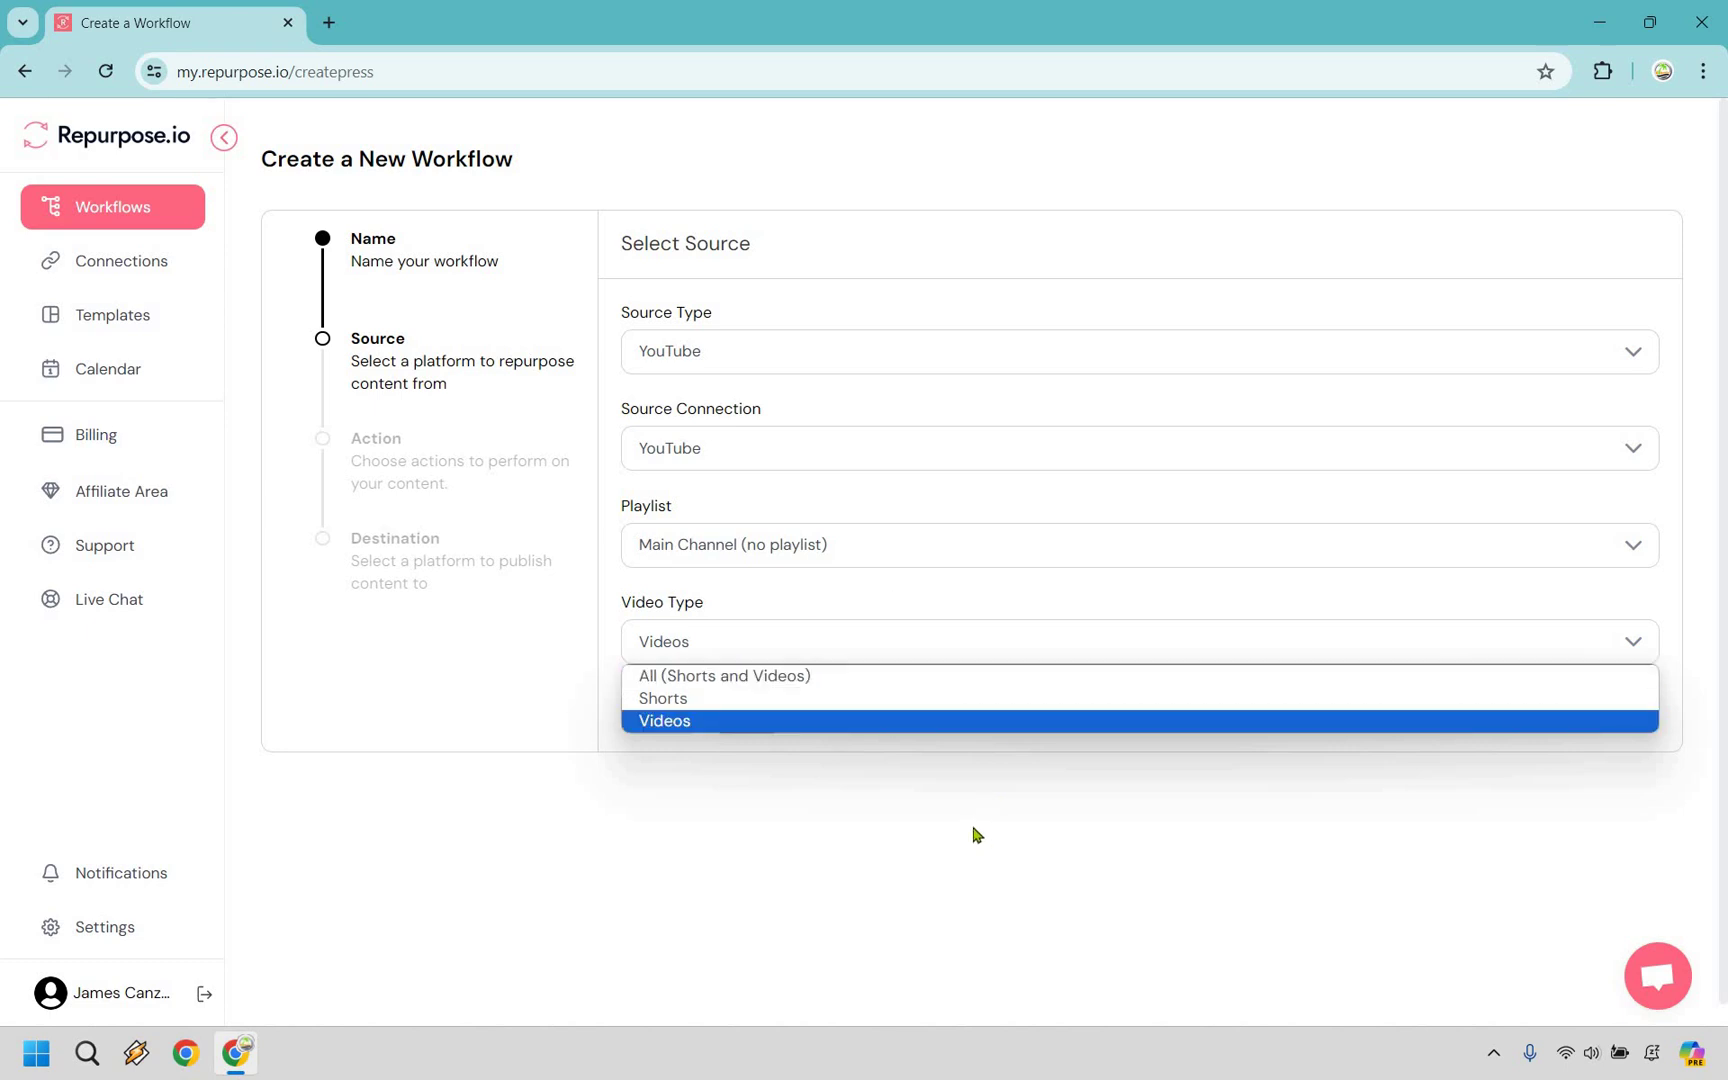
click(976, 830)
click(756, 716)
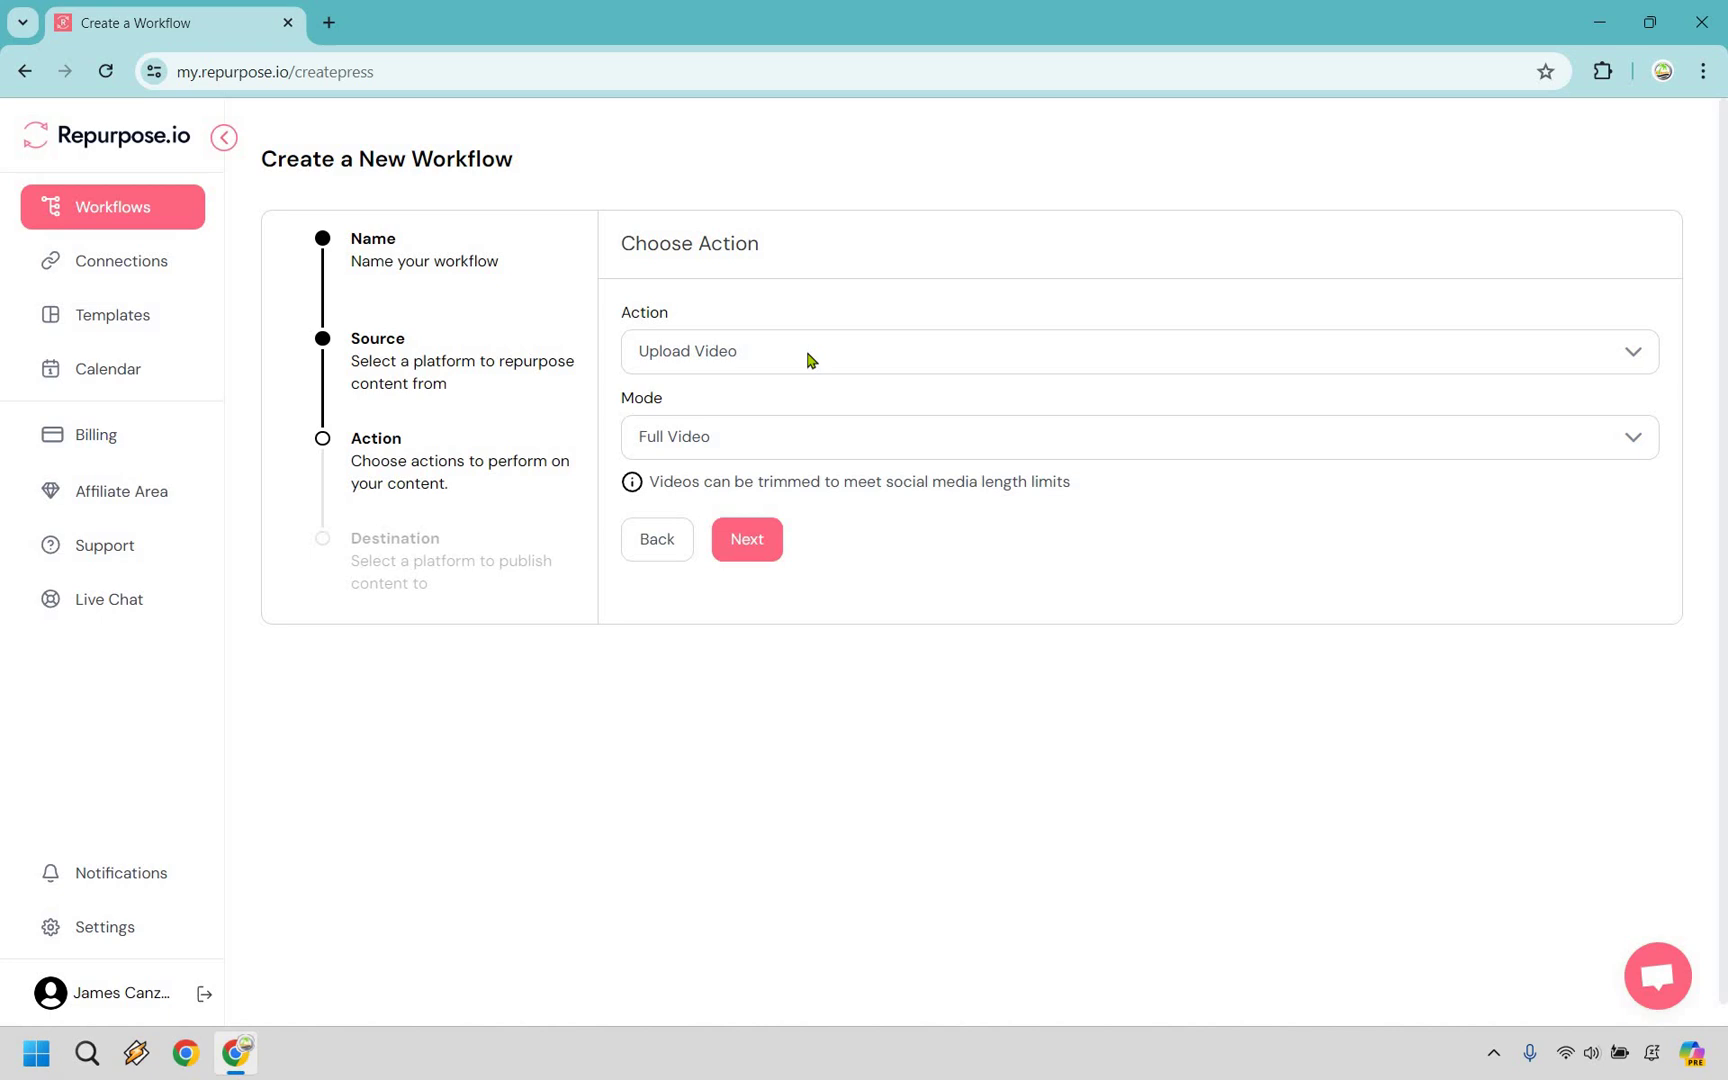
- Keep the action as Upload Video and the mode as Full Video
click(810, 360)
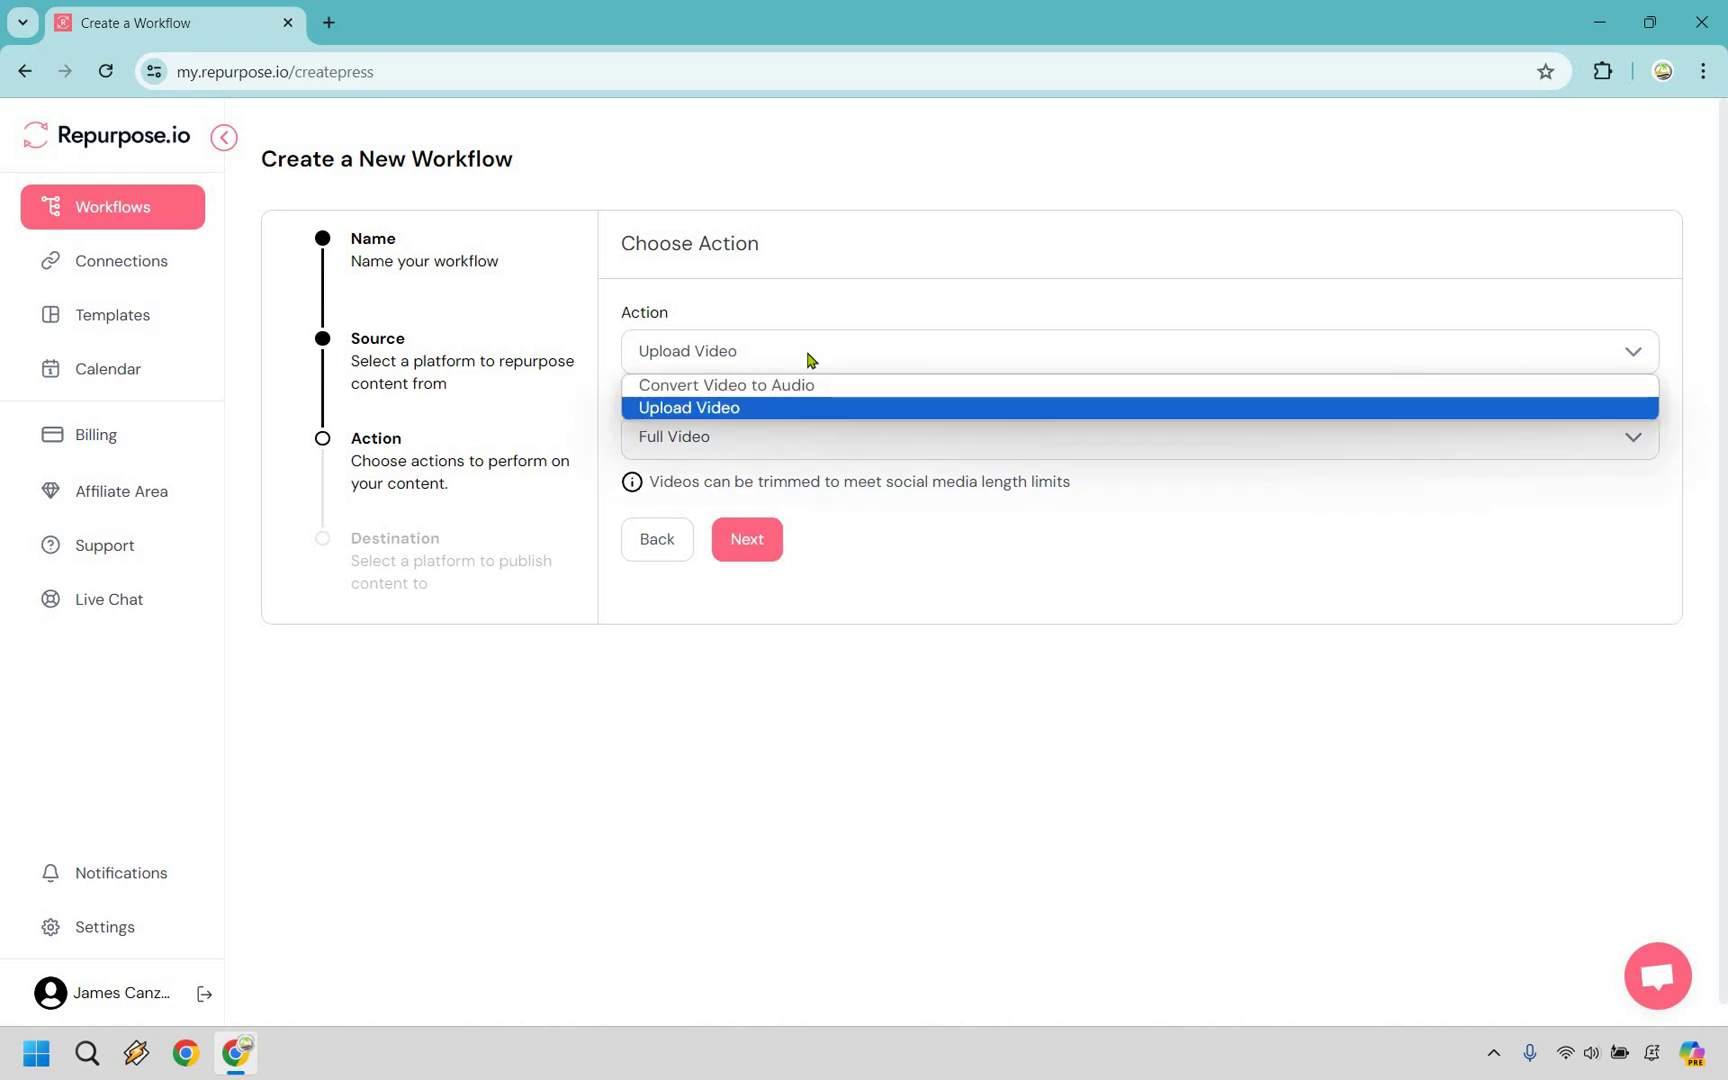
click(806, 435)
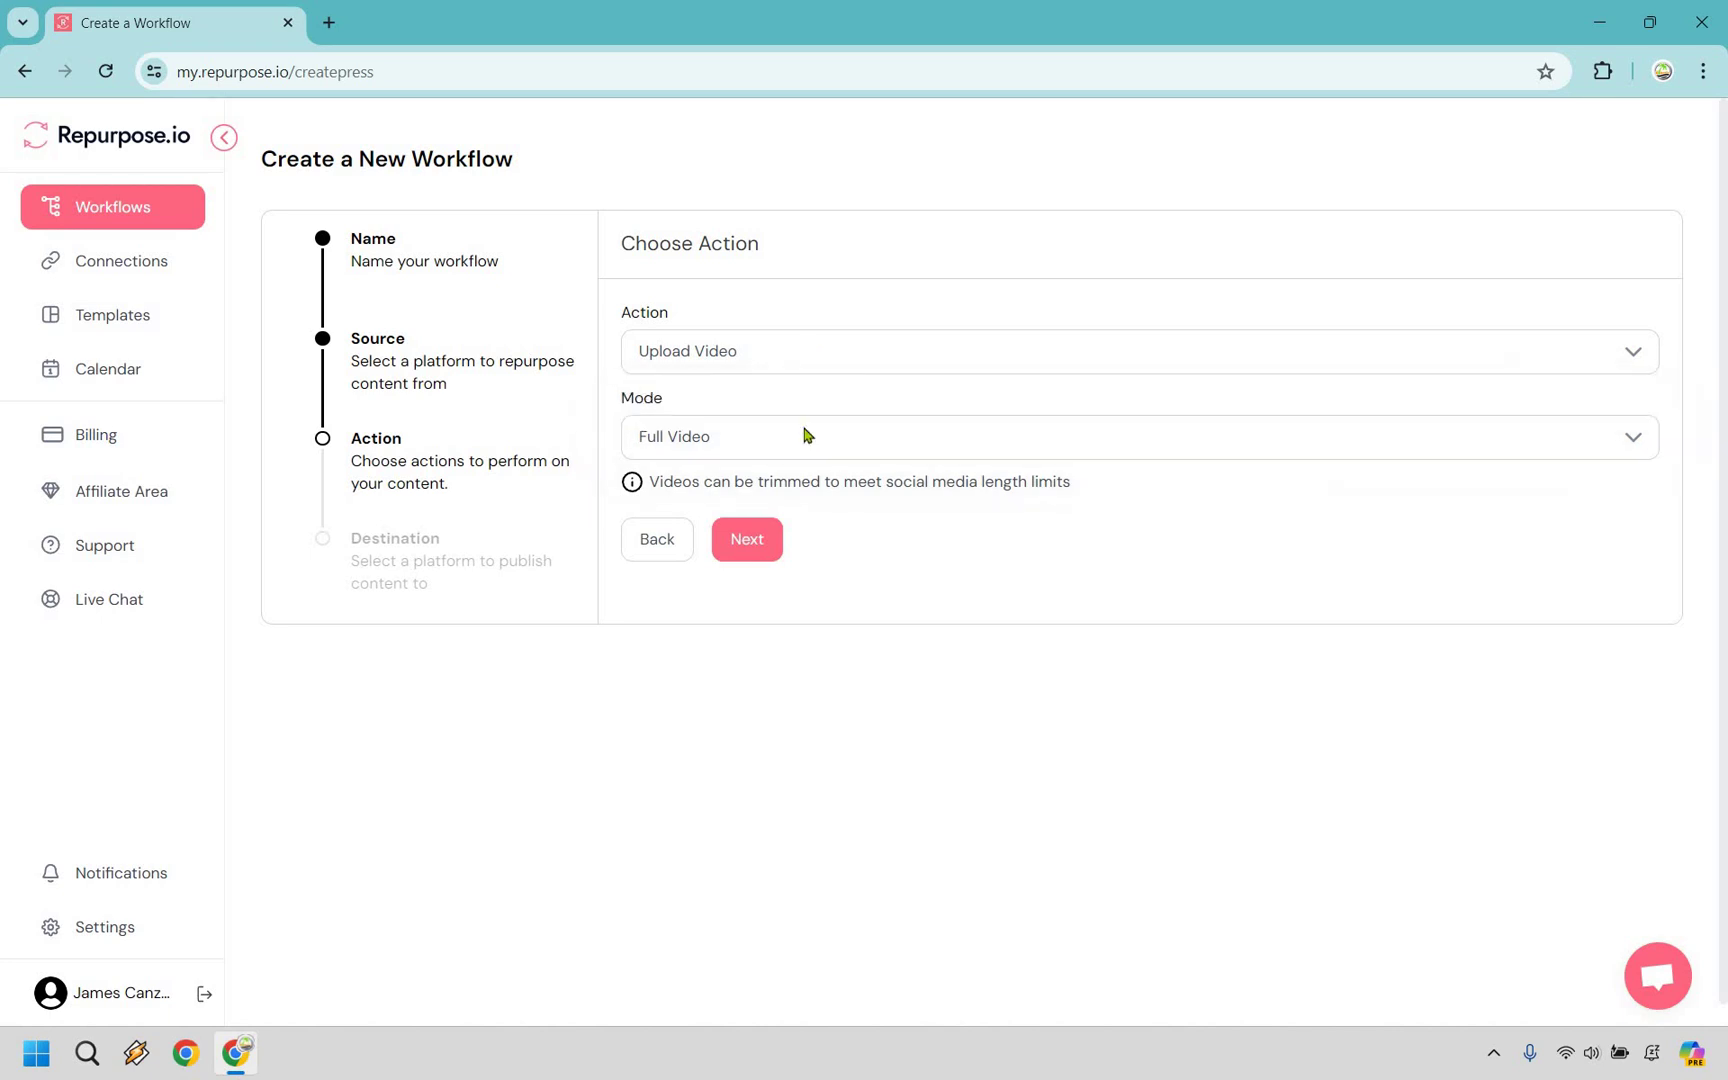
click(806, 435)
click(880, 560)
click(756, 552)
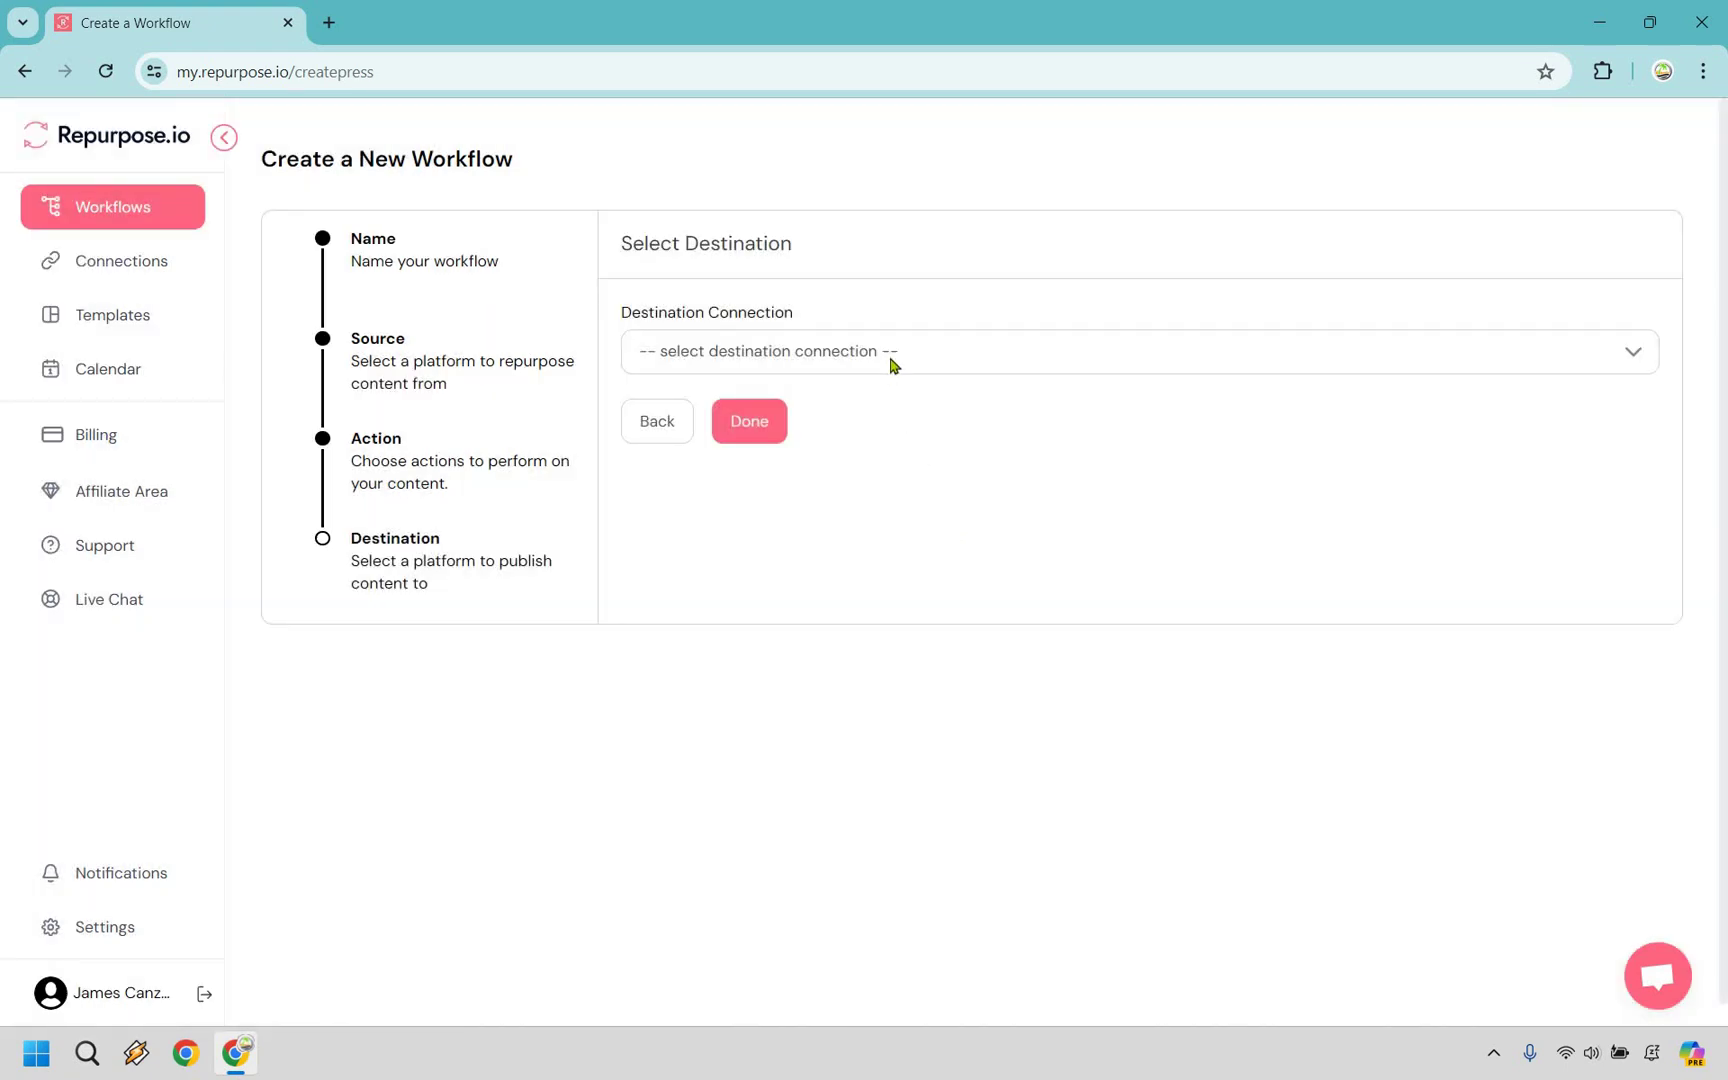
- Pick LinkedIn as the destination connection, posting to the Personal Feed
click(883, 368)
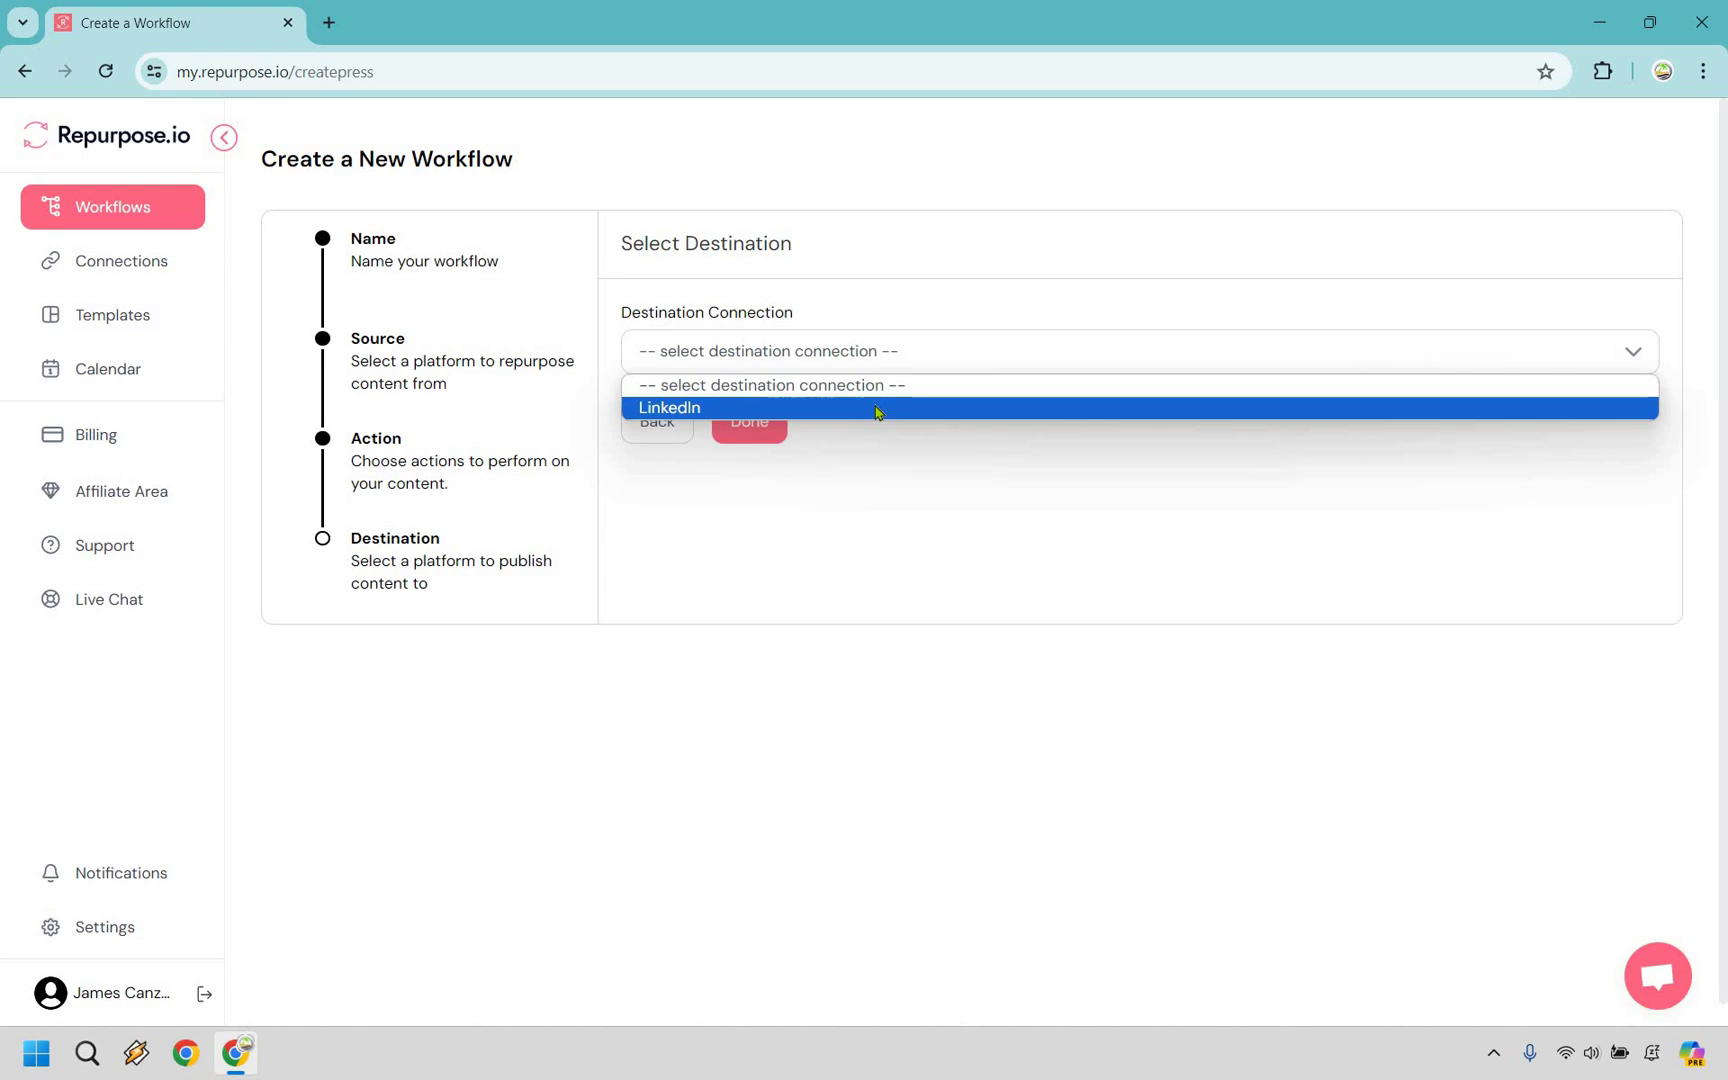
click(877, 408)
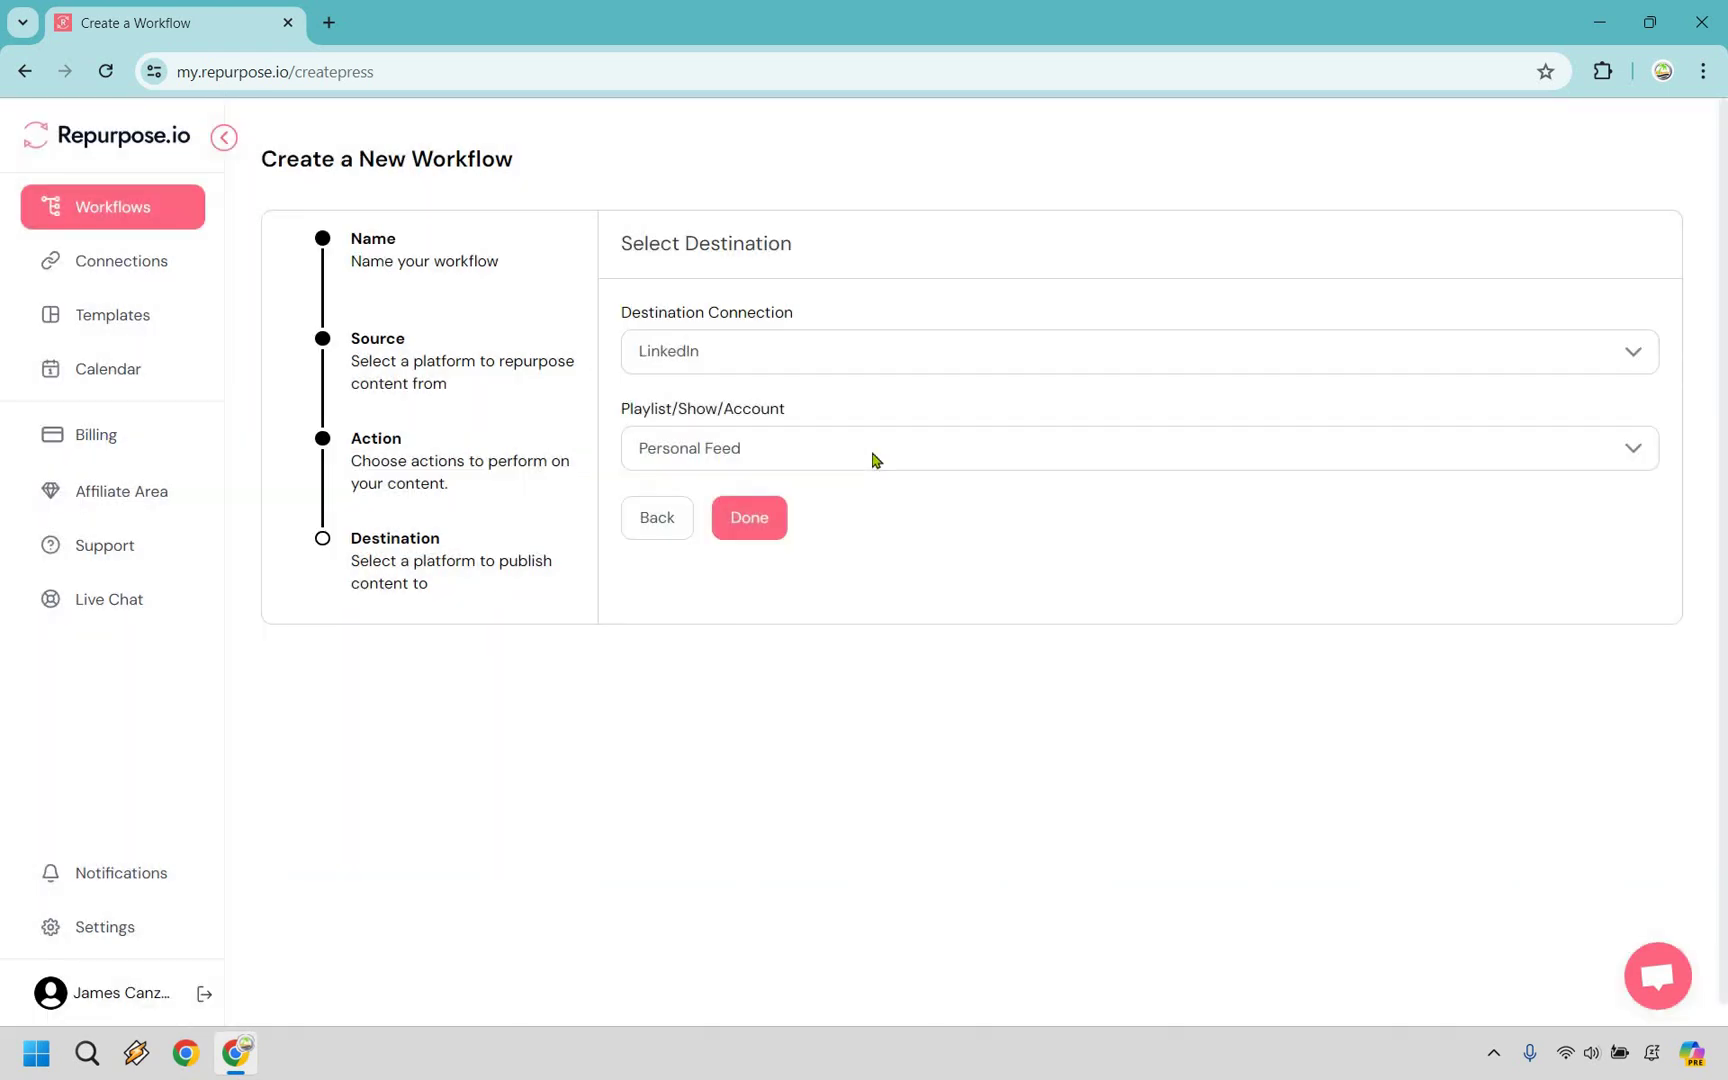
click(875, 457)
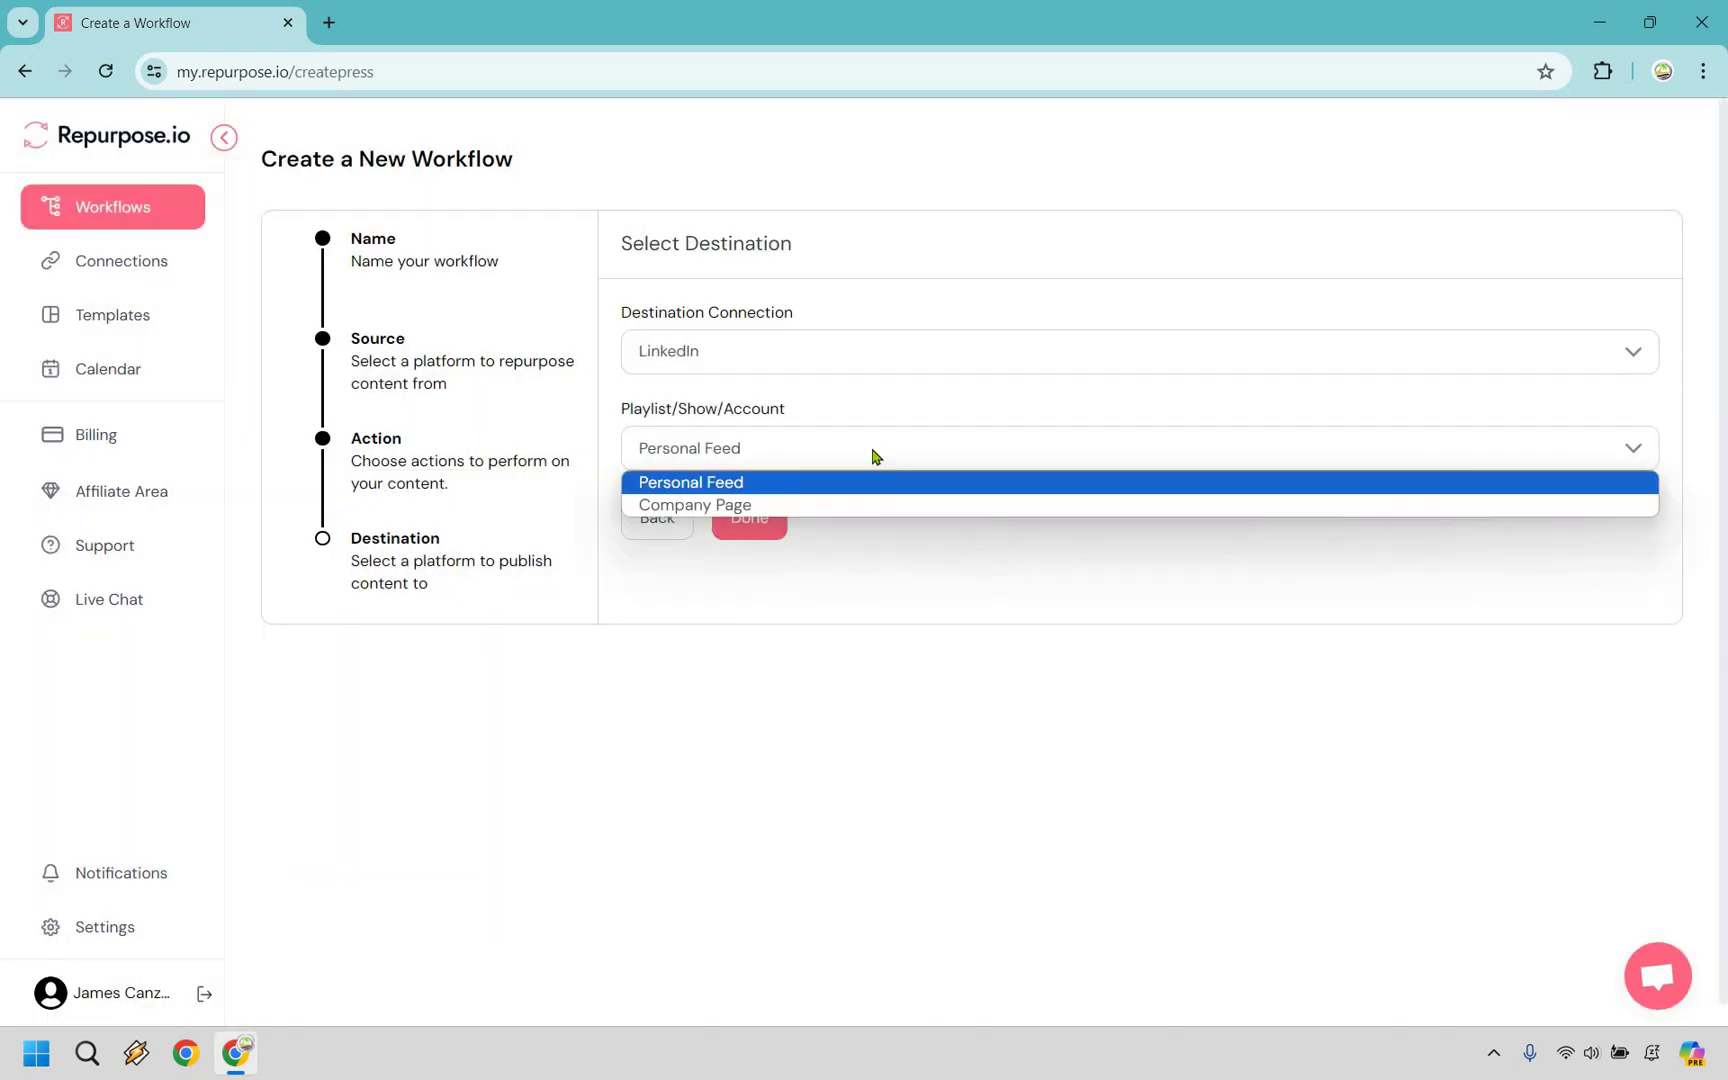
click(891, 603)
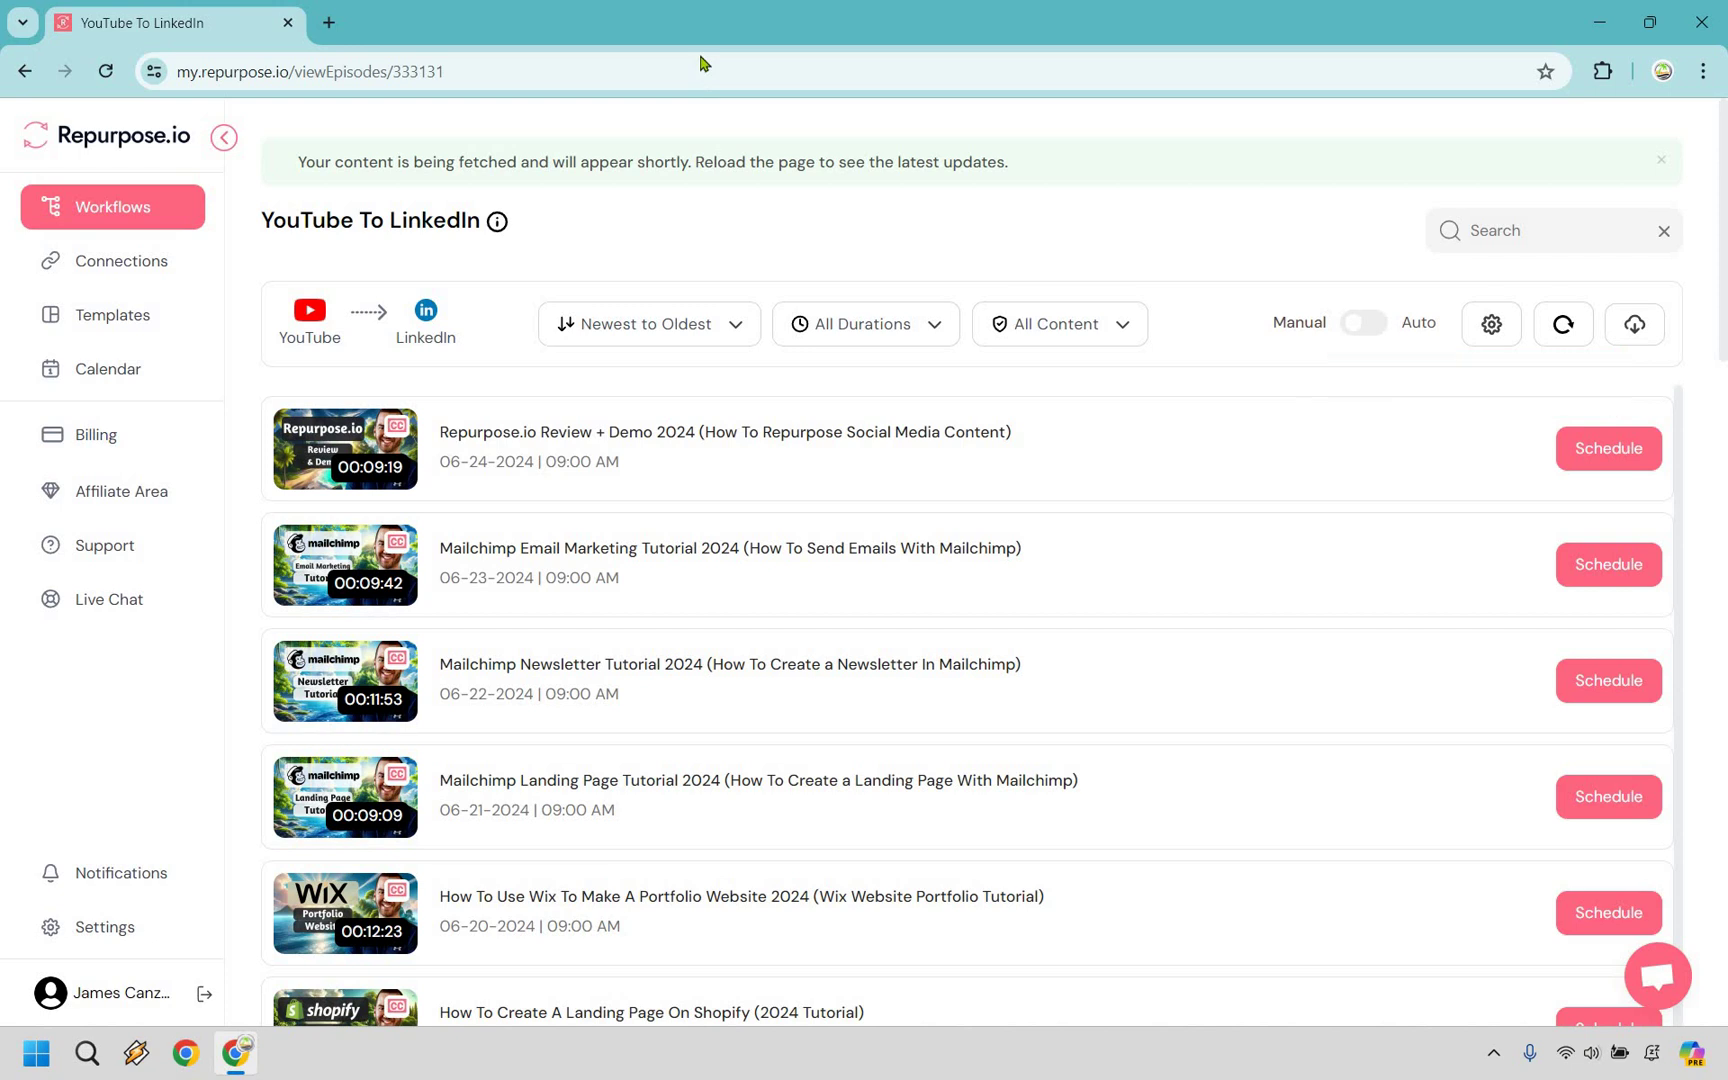
- Refresh the fetched videos and check the sort, All Durations and All Content filters unchanged
click(1557, 333)
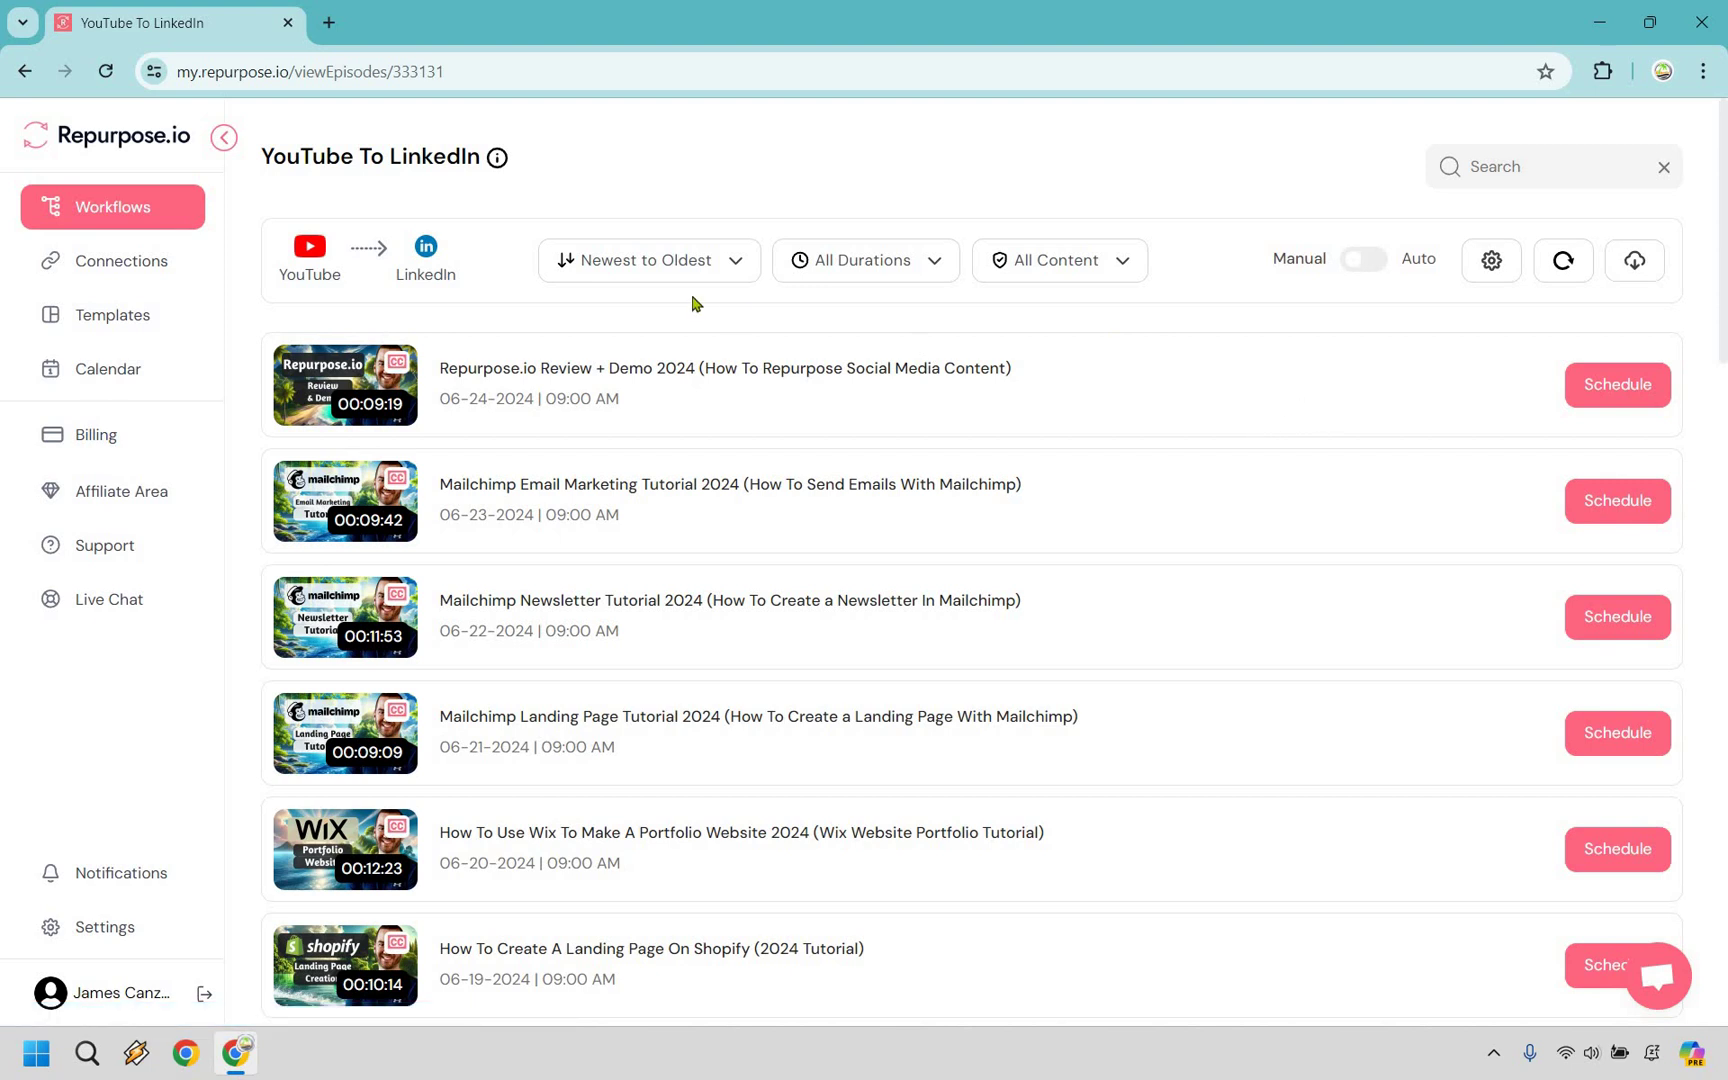
click(649, 268)
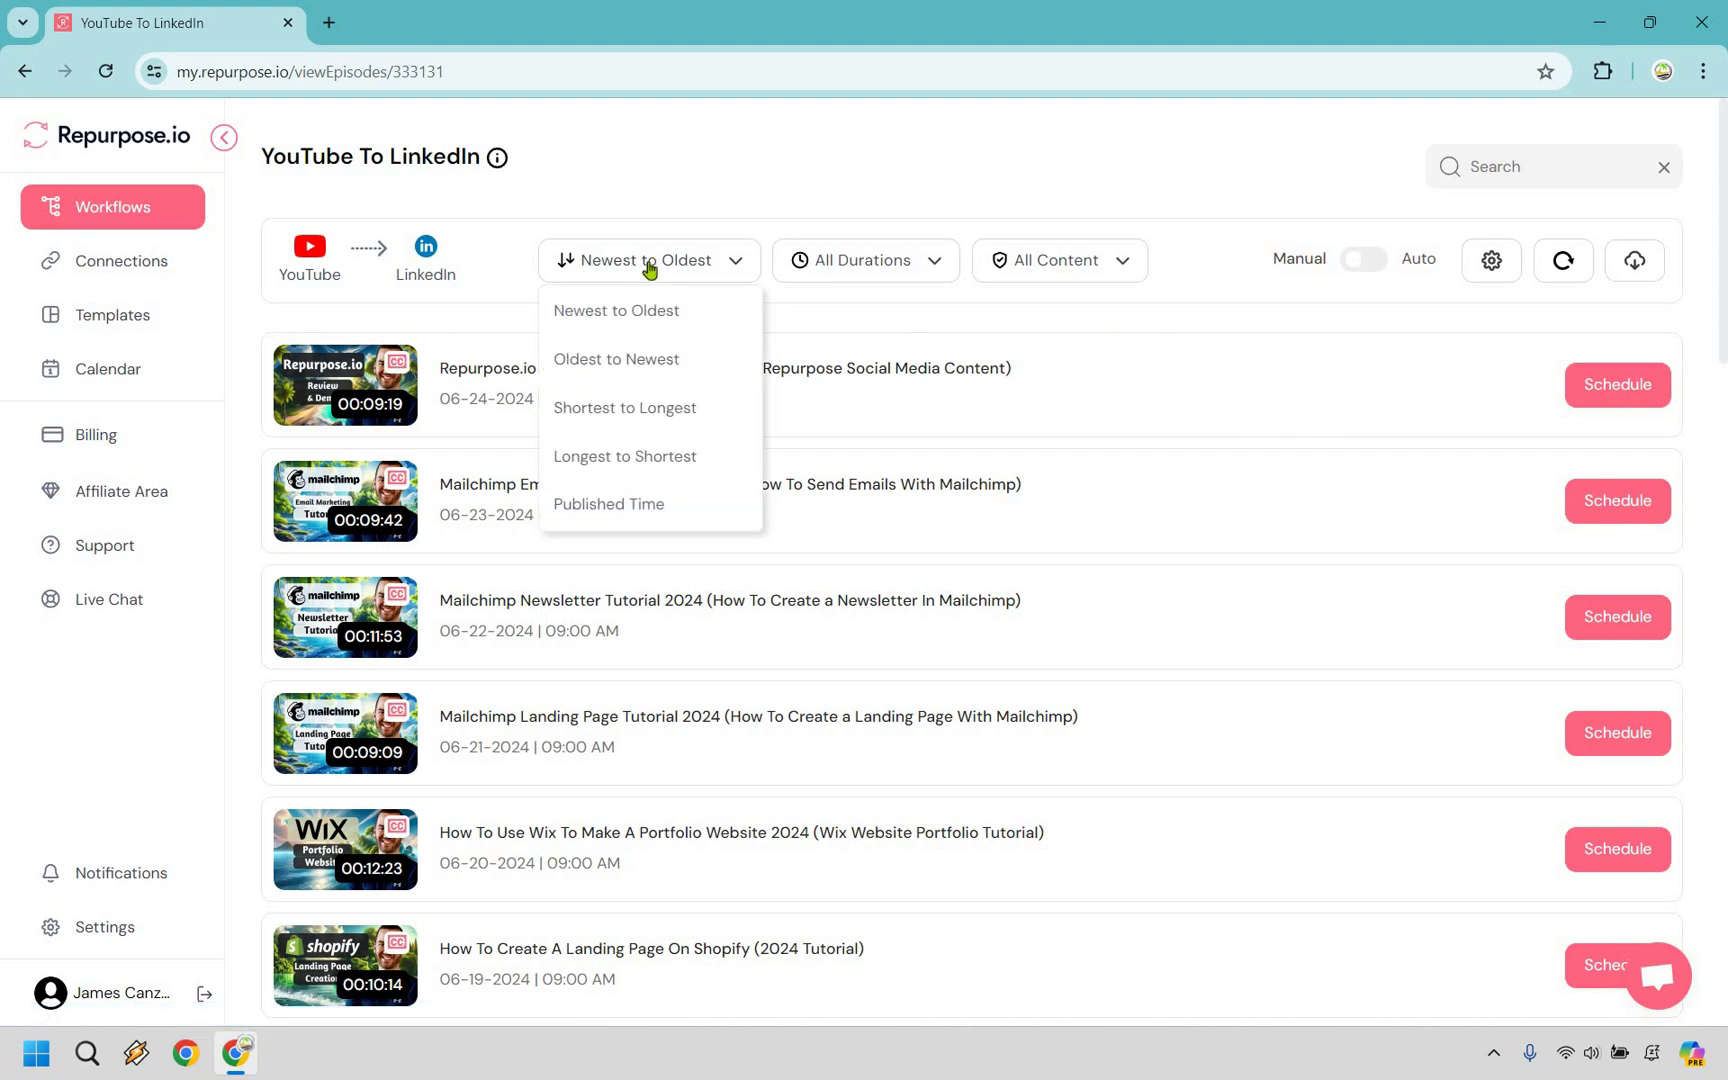
click(886, 262)
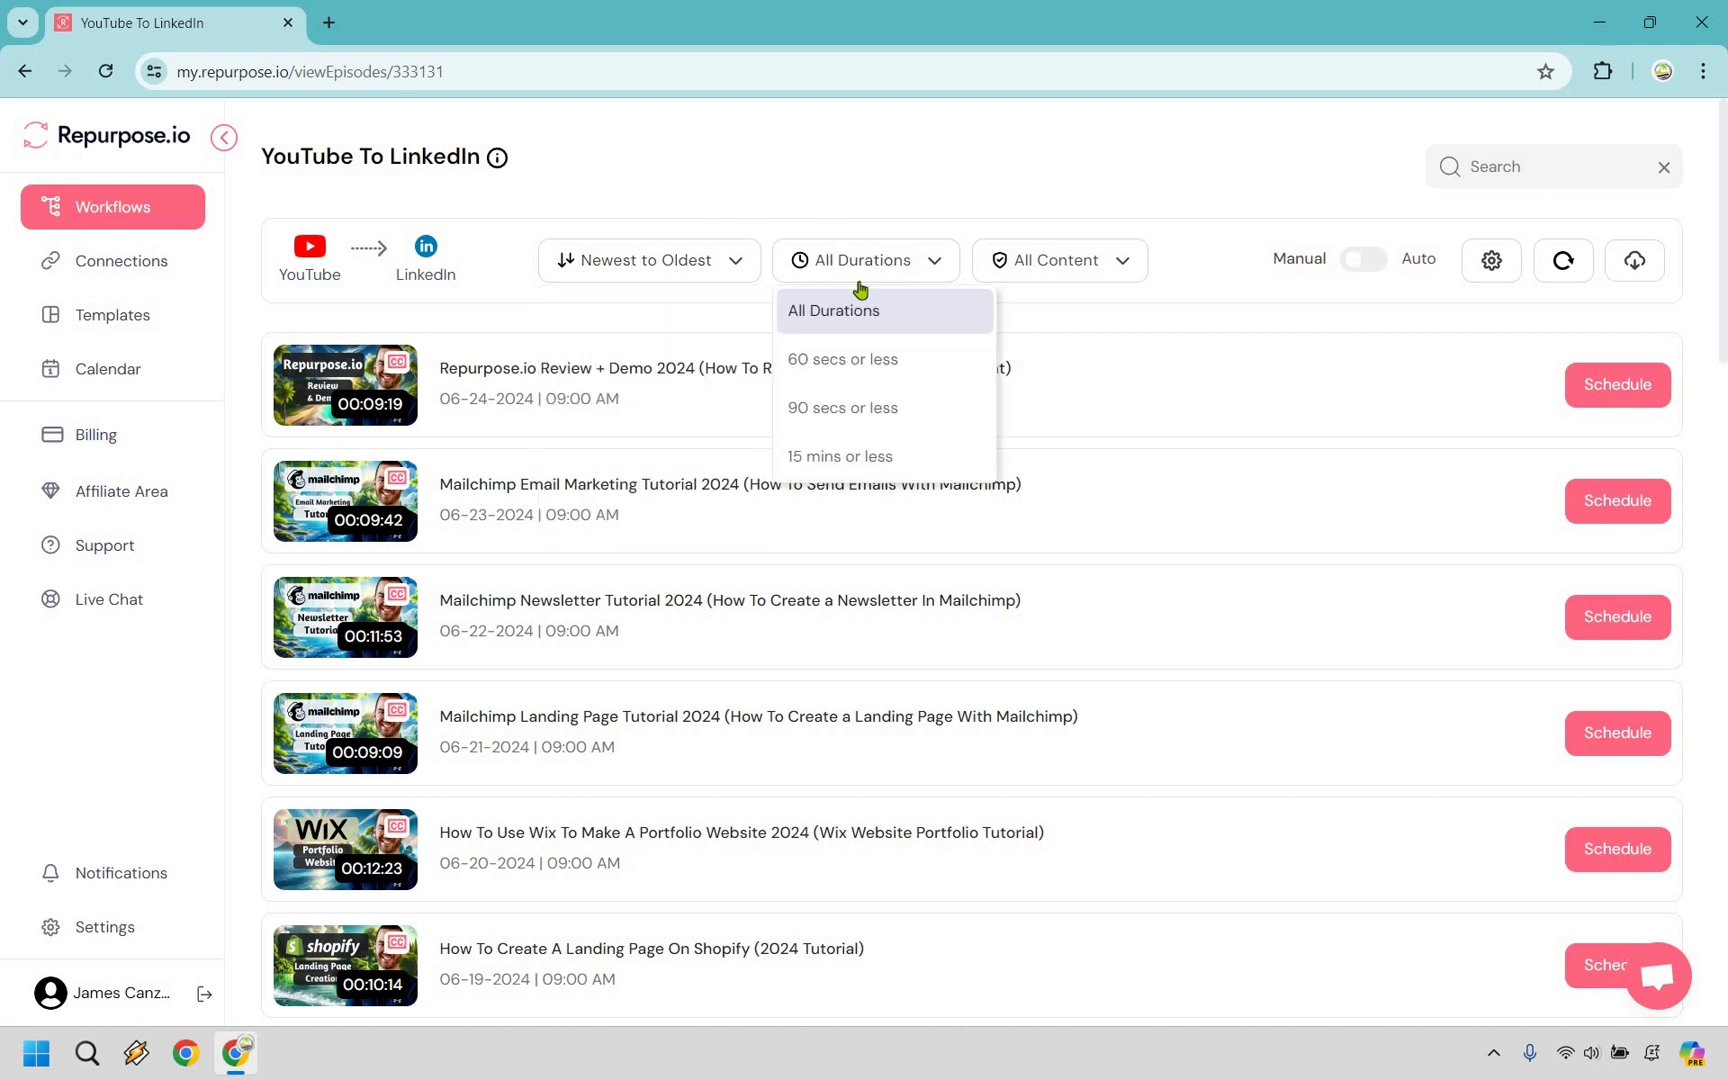
click(1057, 262)
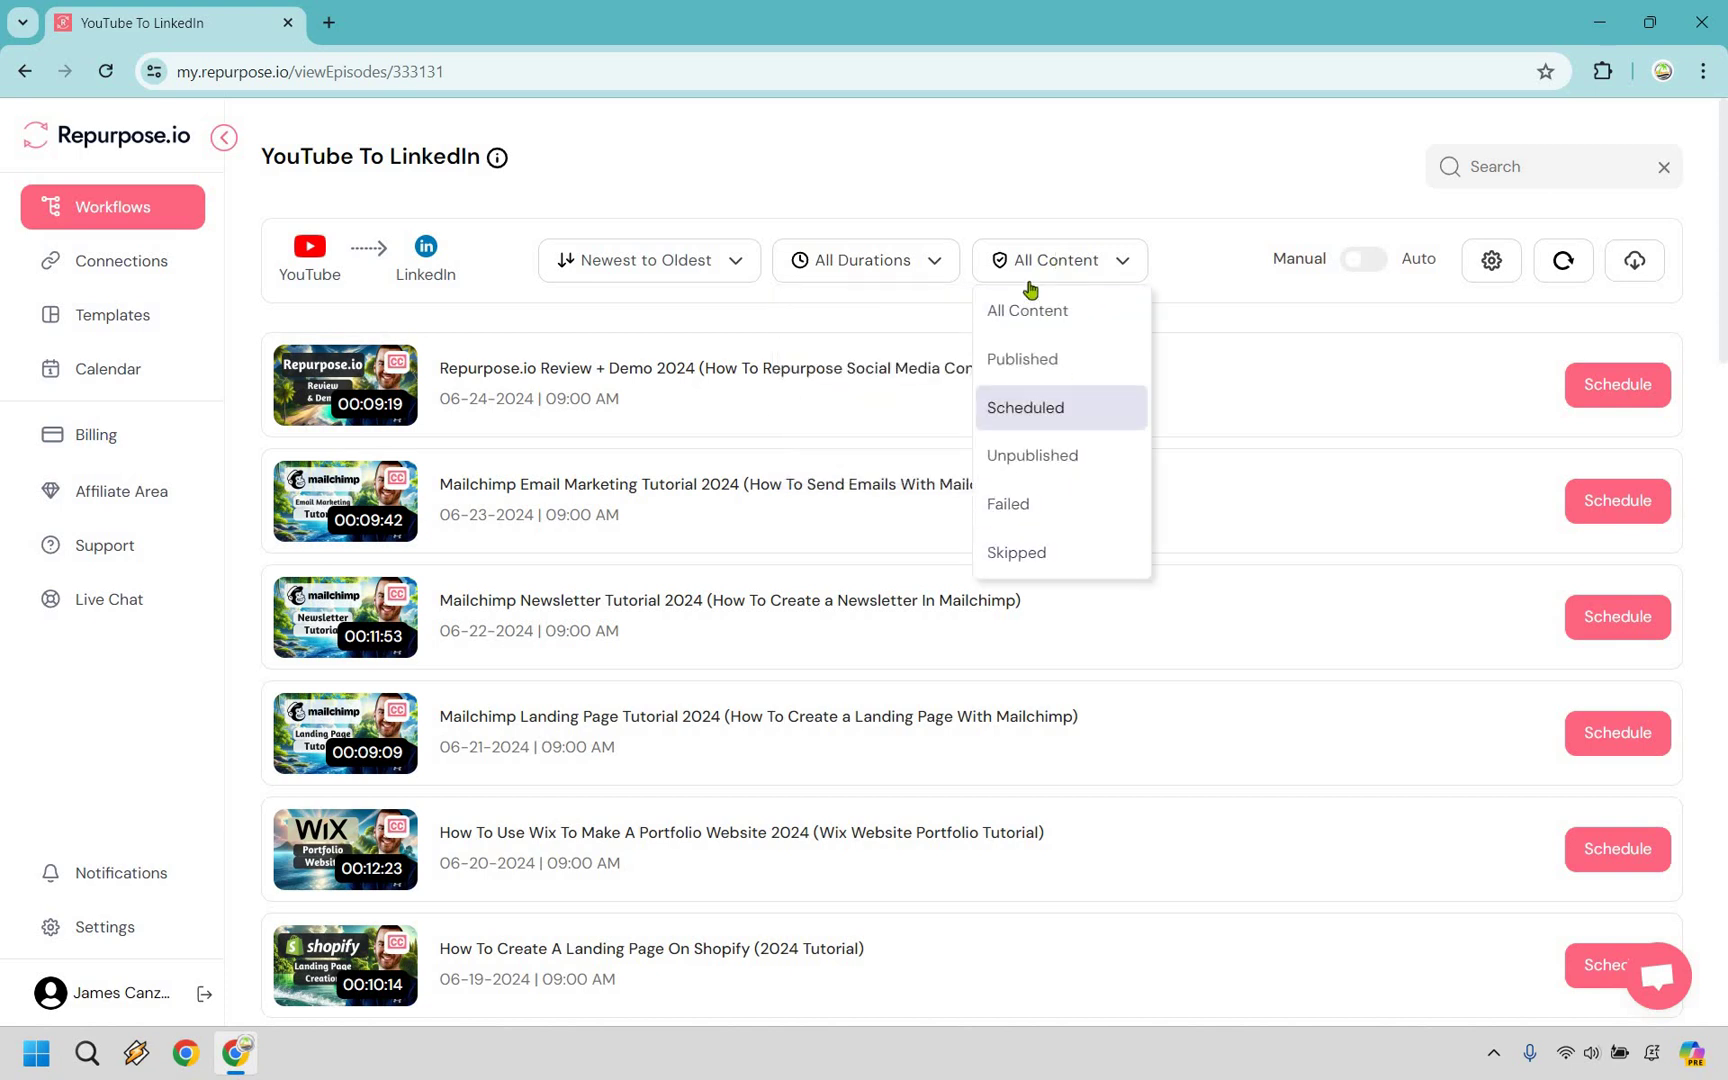
click(1117, 197)
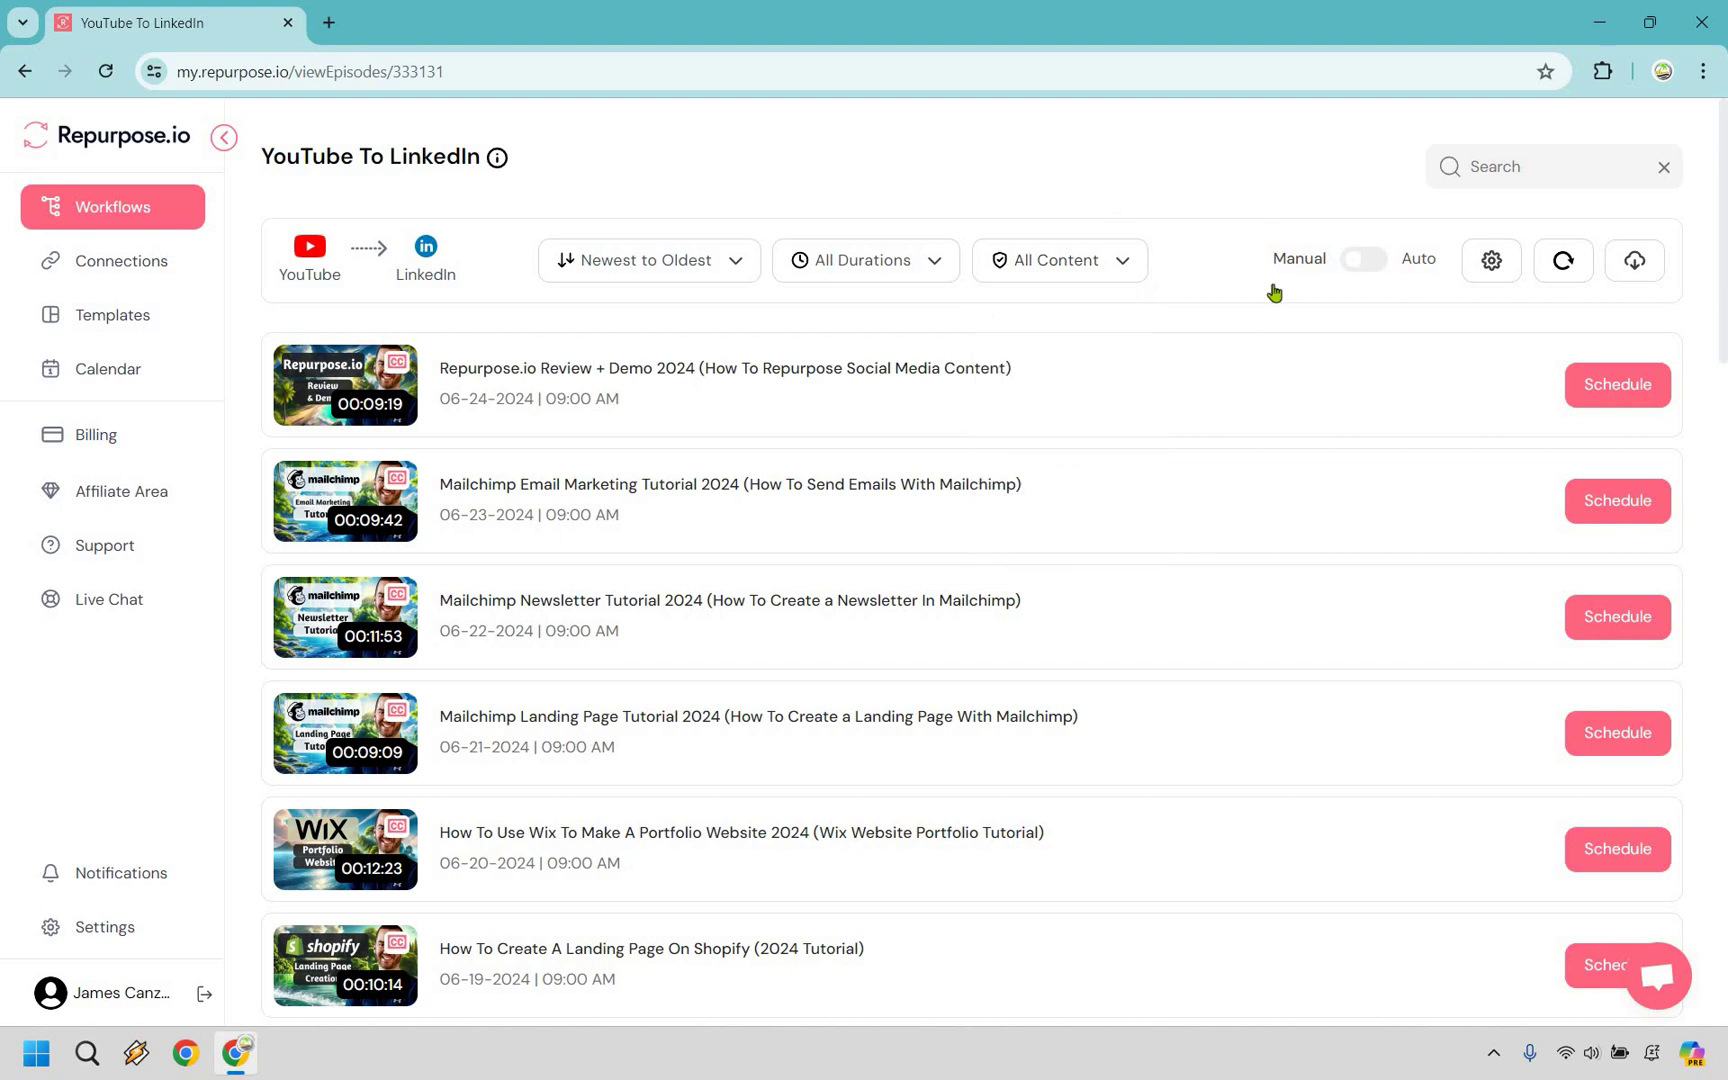
- In the workflow settings, try the Vertical and Square video styles, then return to Original
click(1492, 262)
click(1183, 305)
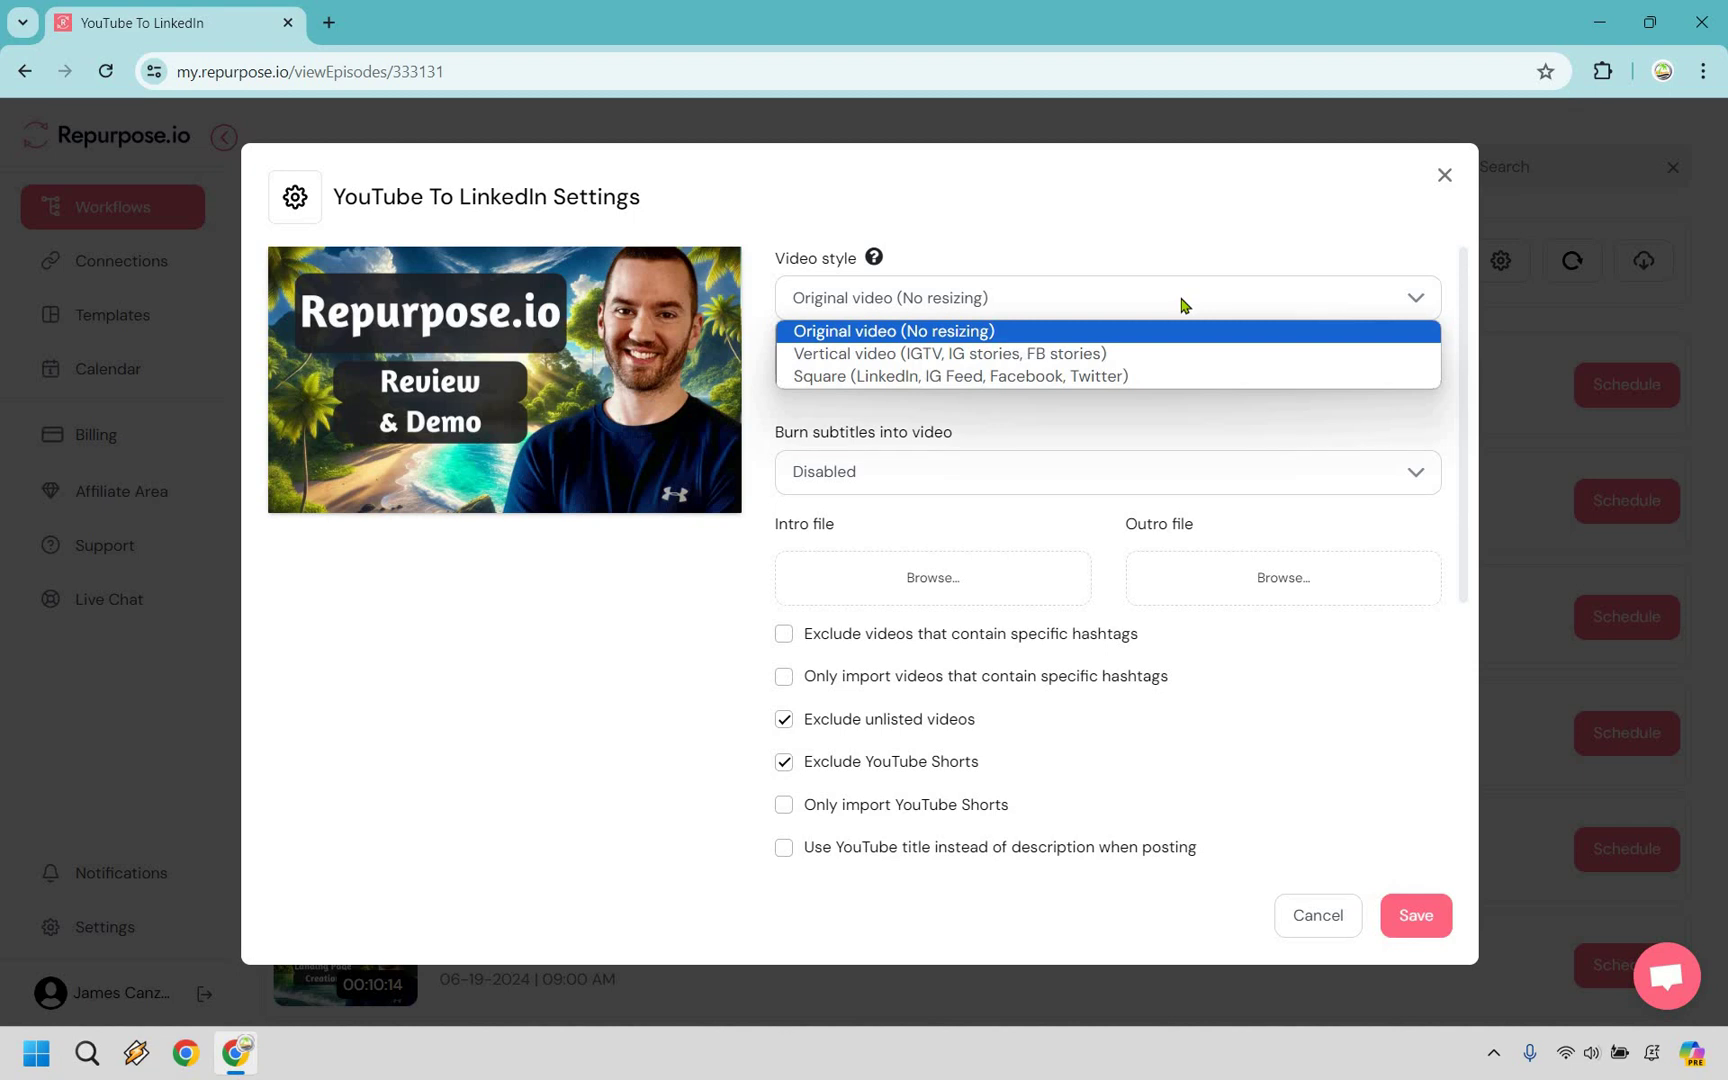
key(Down)
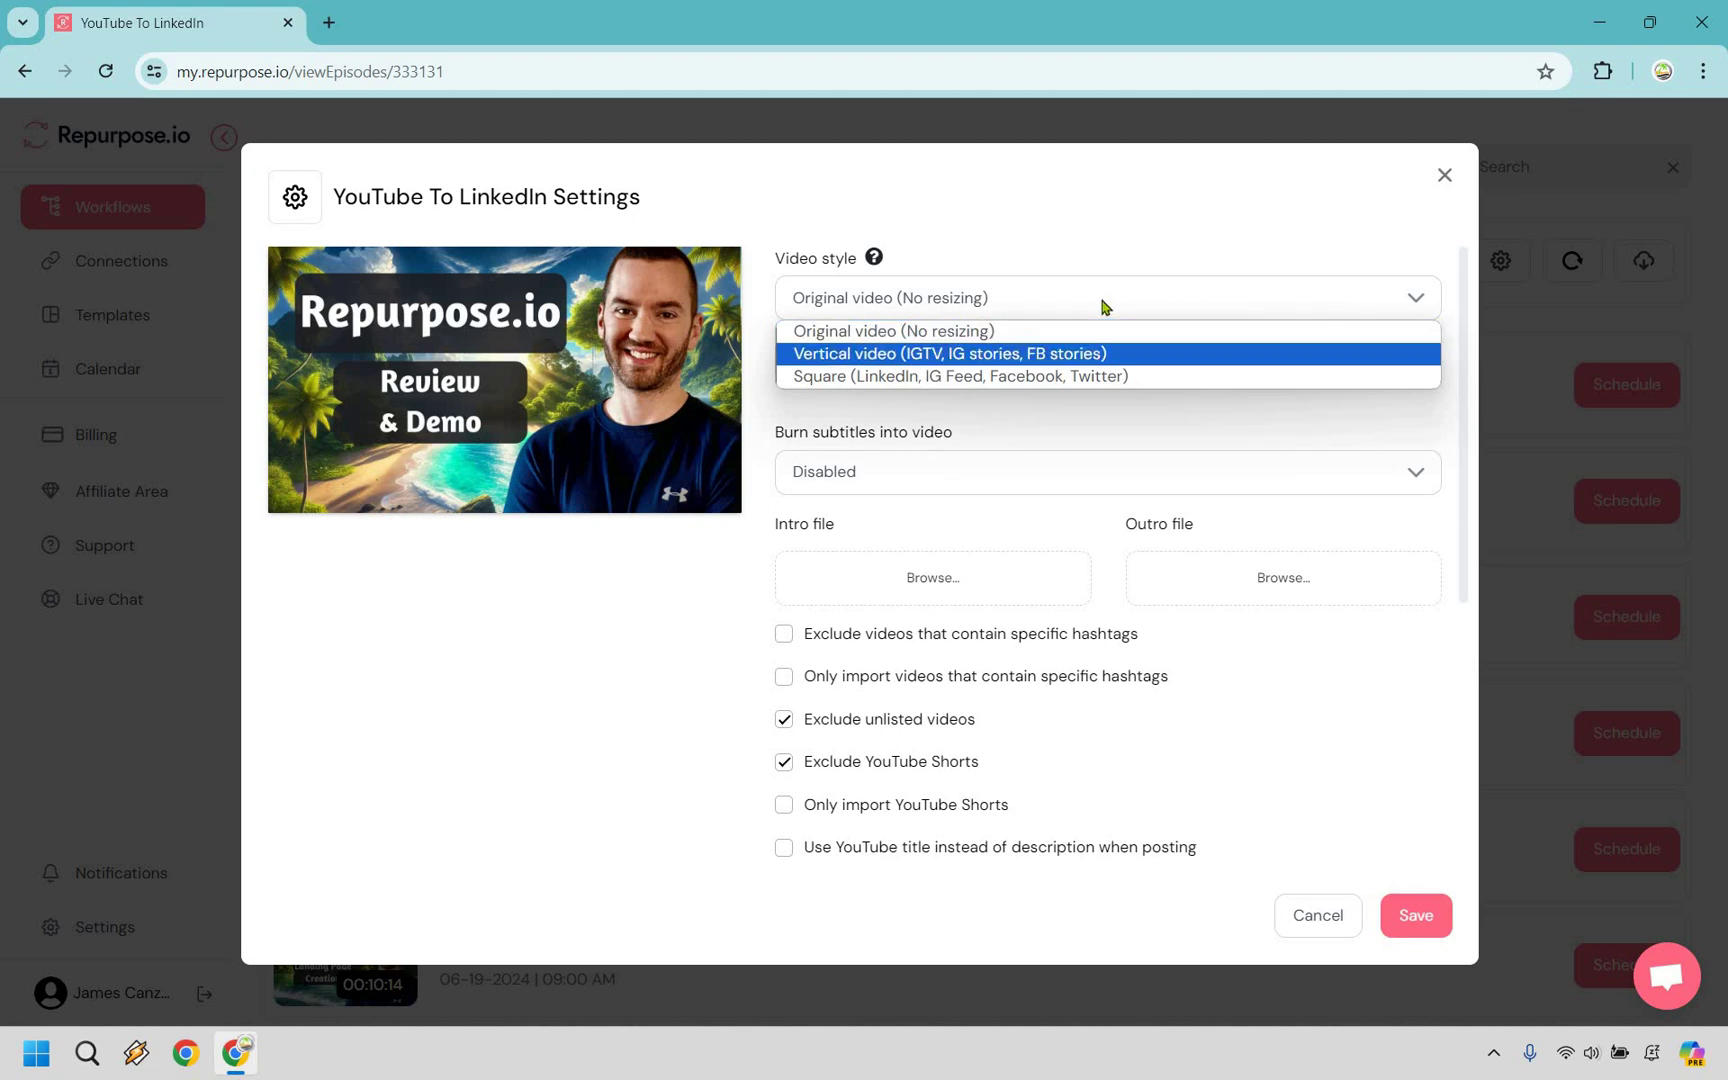
key(Return)
key(space)
key(Down)
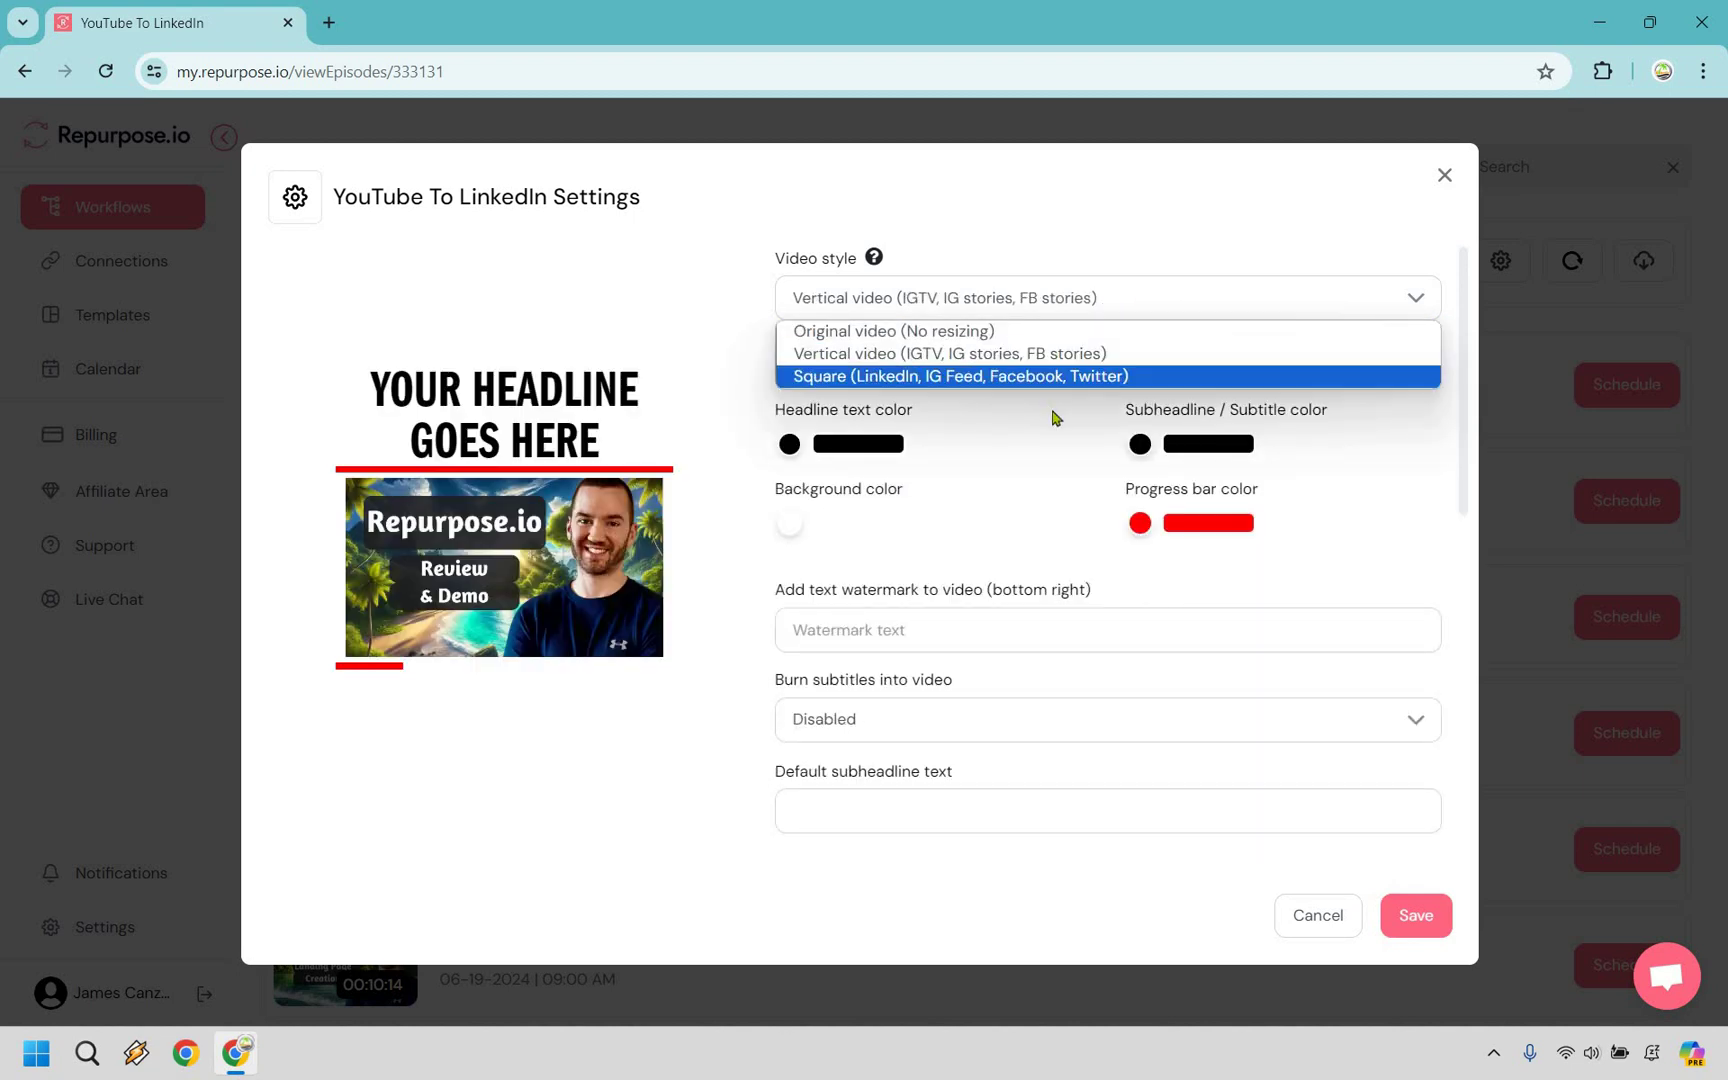
key(Return)
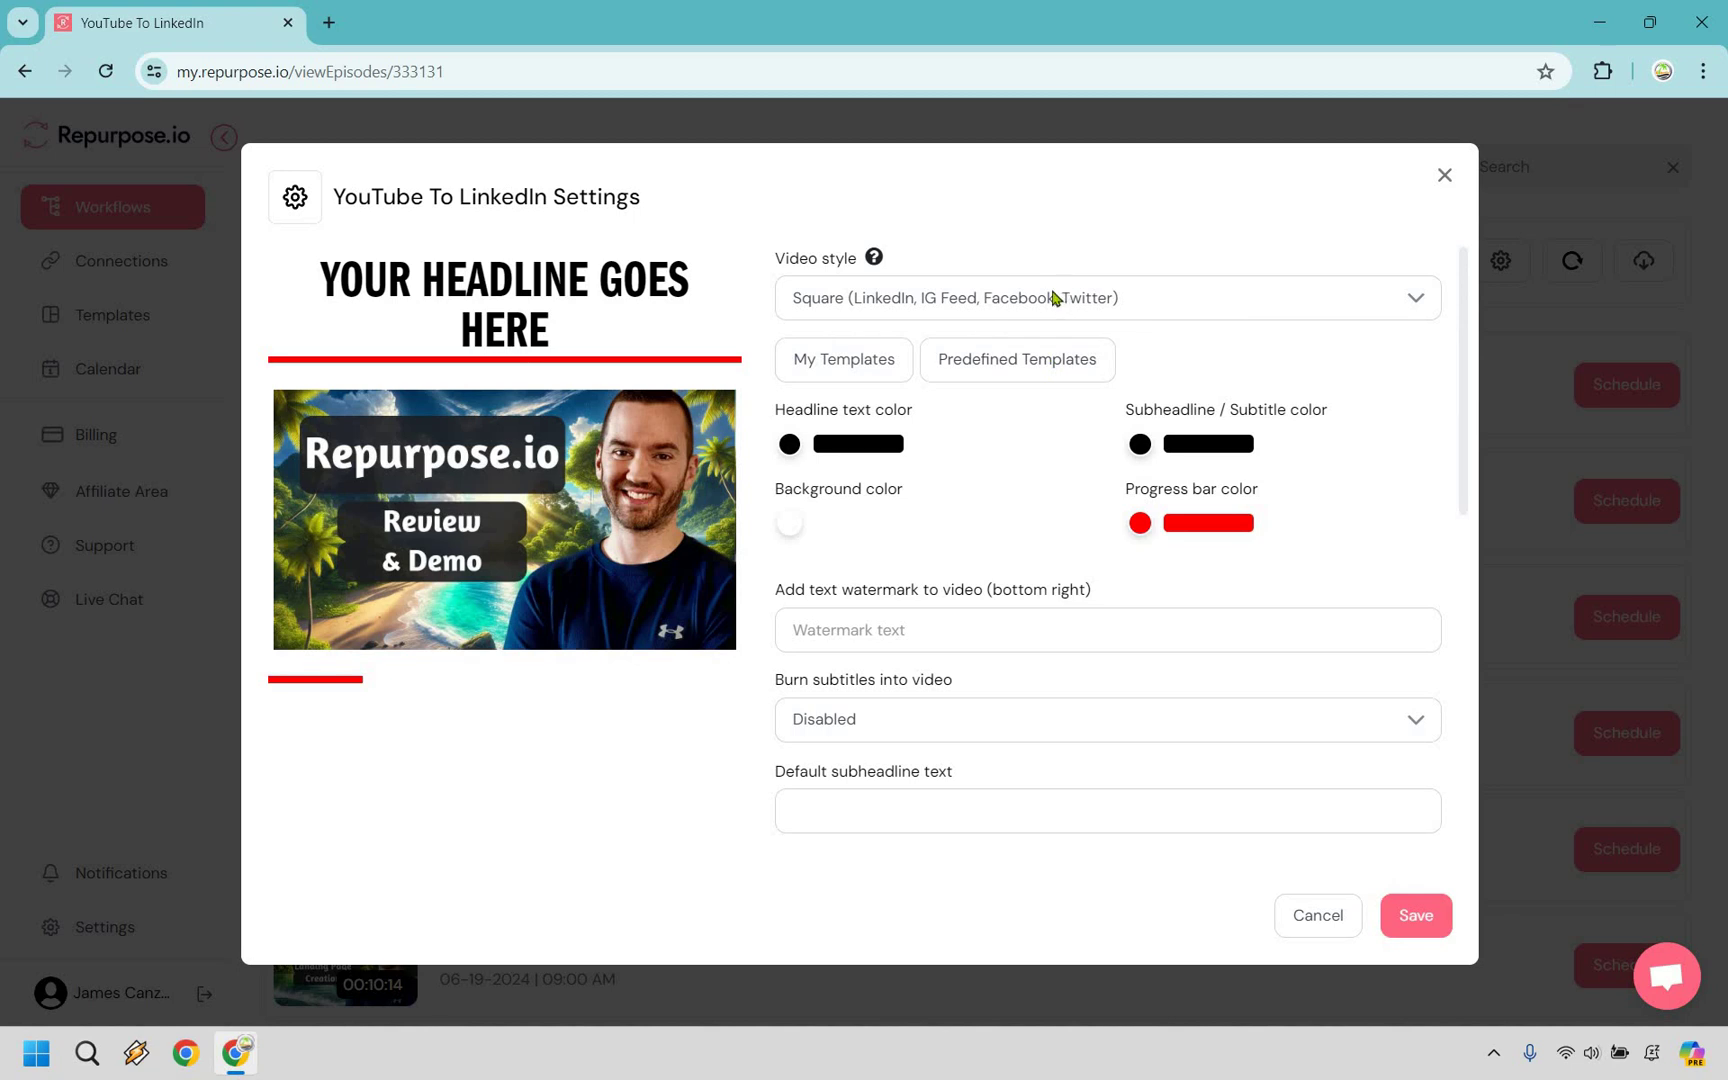
key(space)
key(Up)
key(Up)
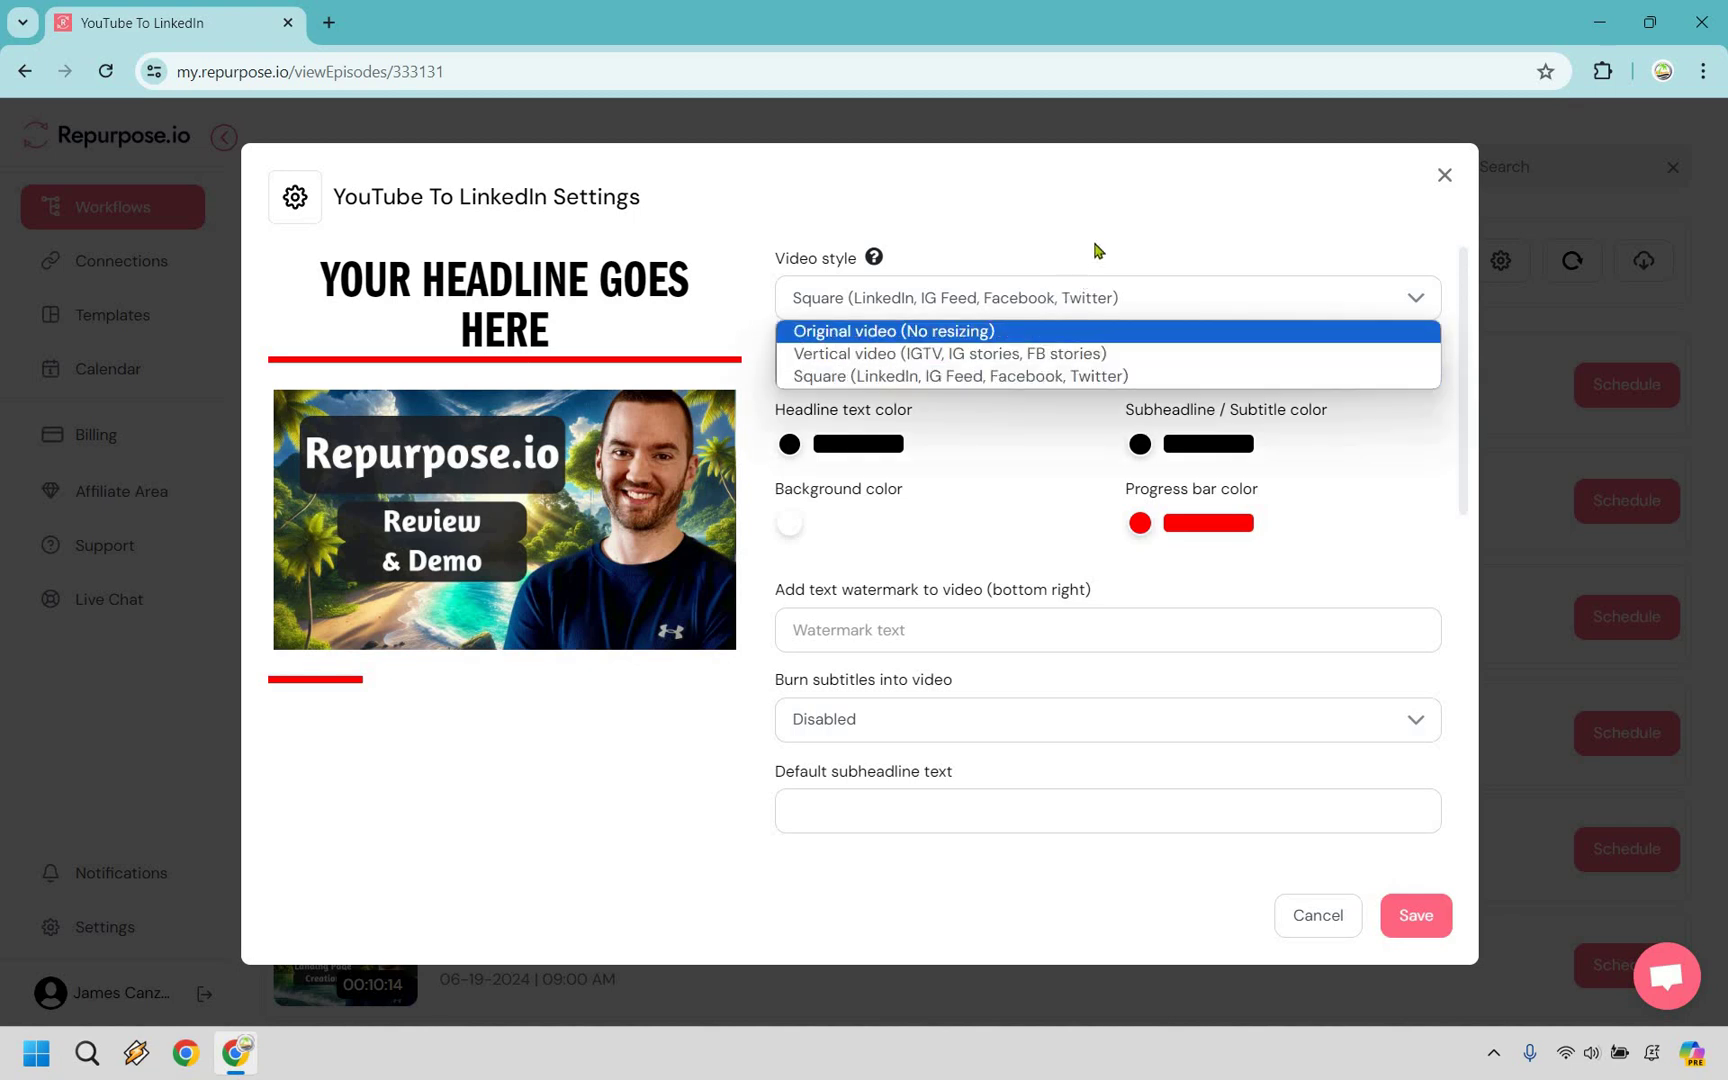
key(Return)
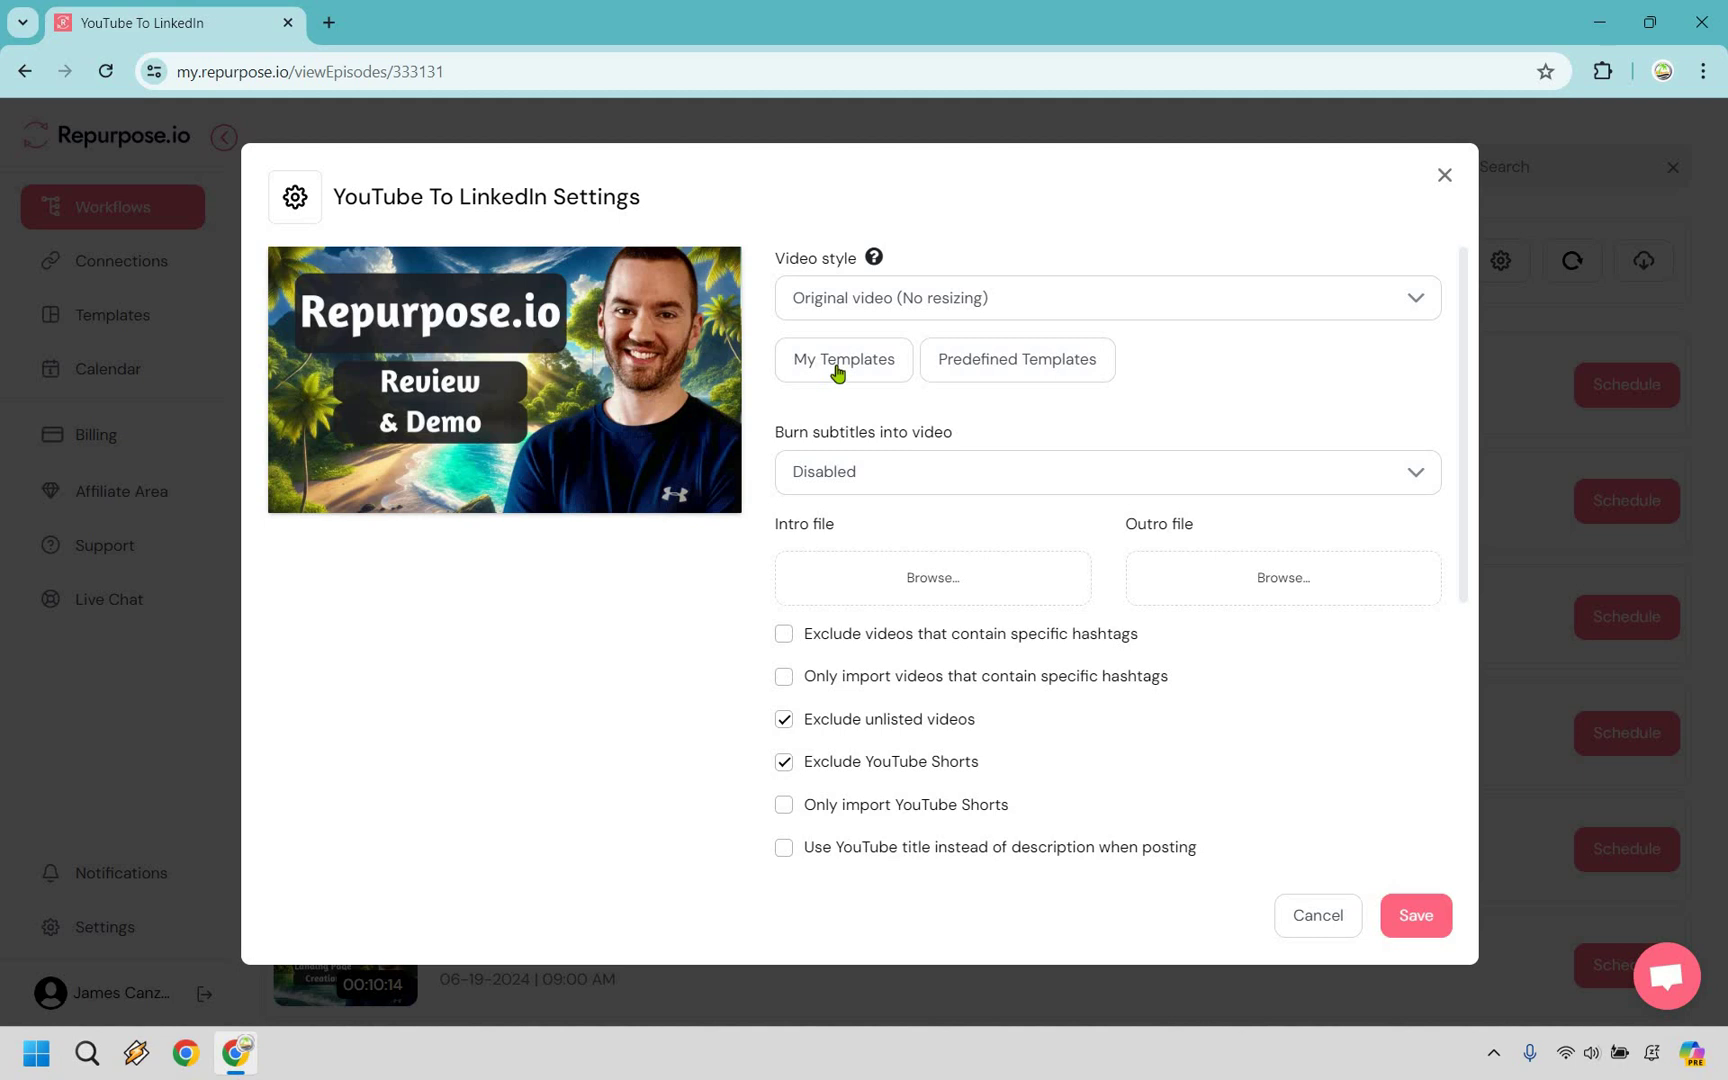
- Try the saved Square template, then set Video style back to Original video (No resizing)
click(838, 362)
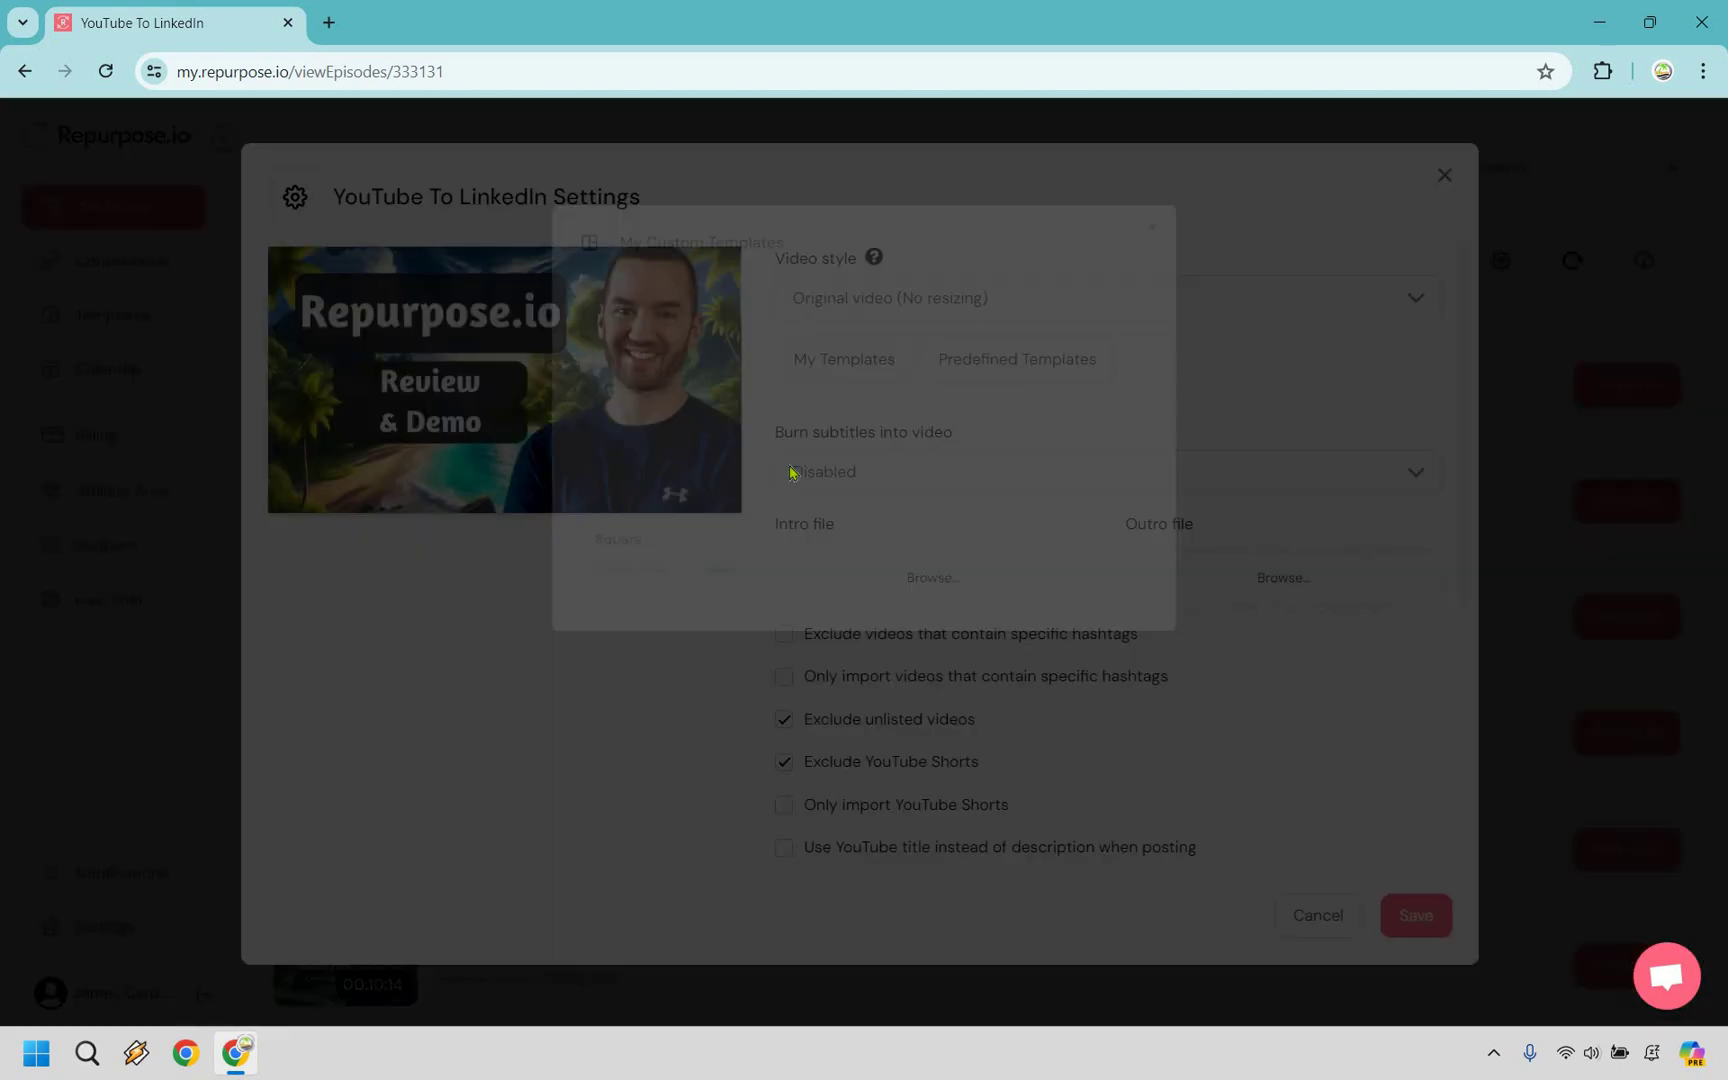
click(590, 560)
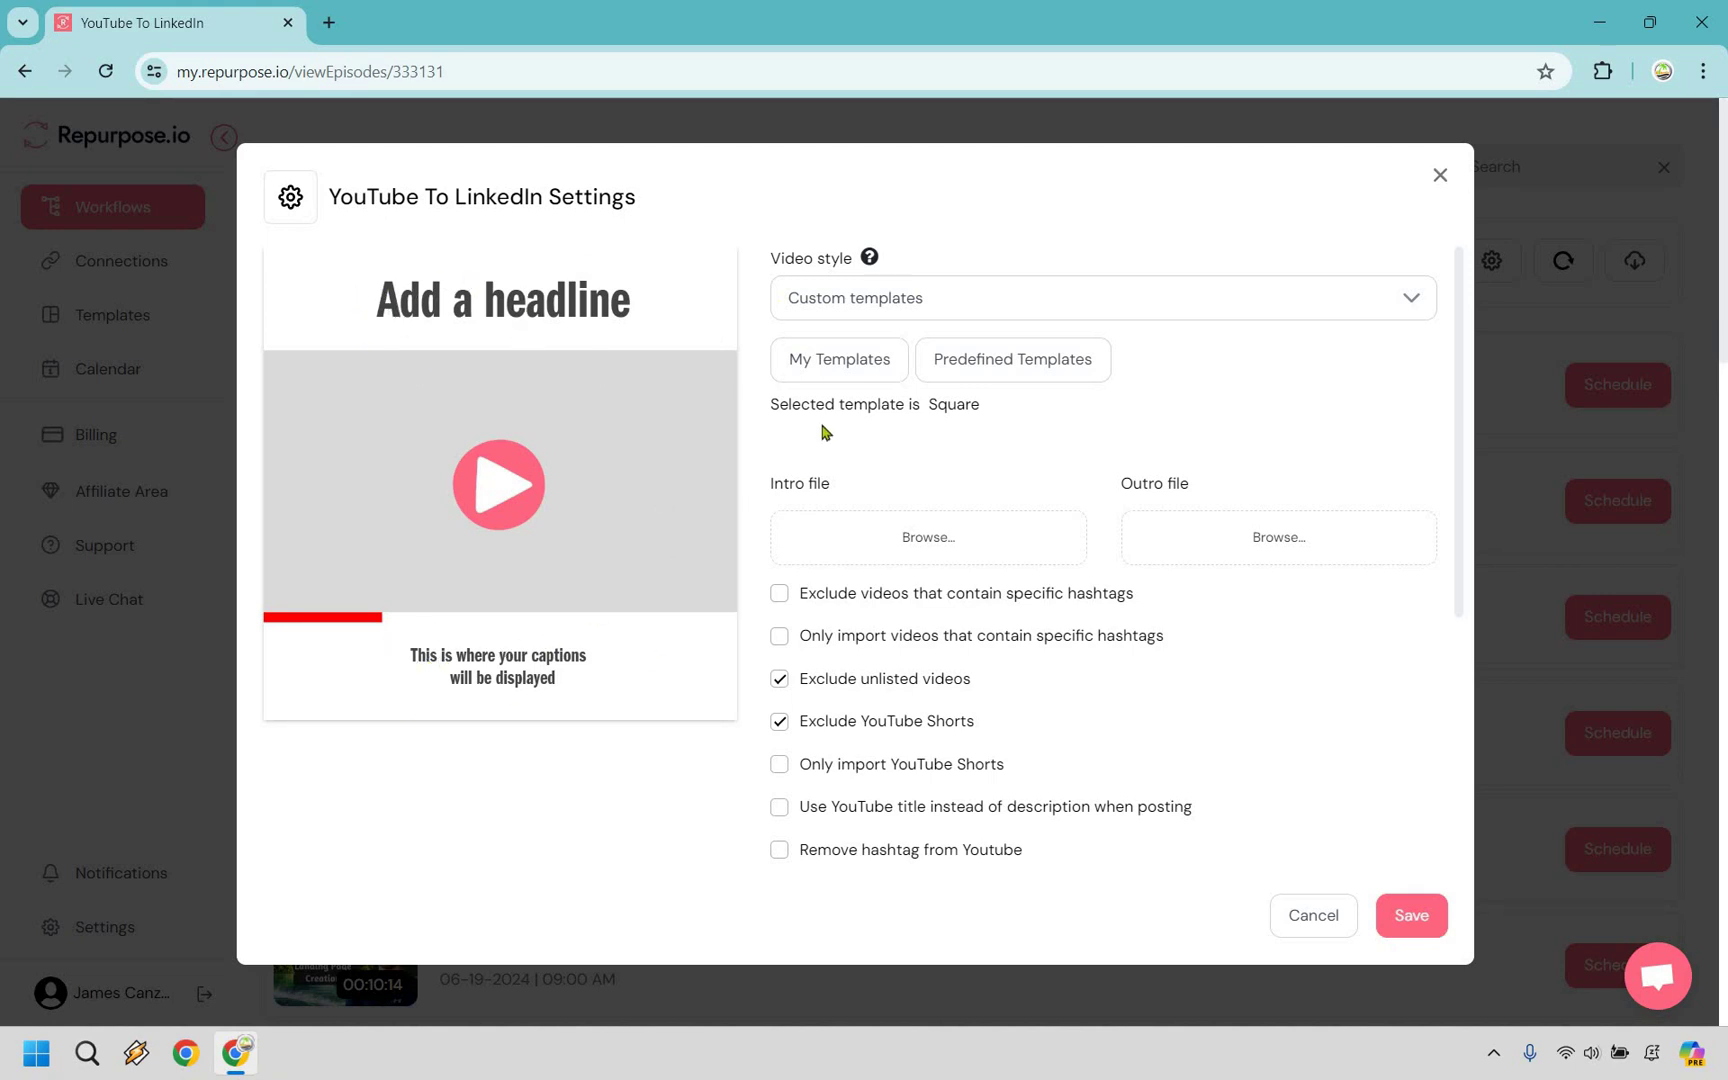
click(872, 305)
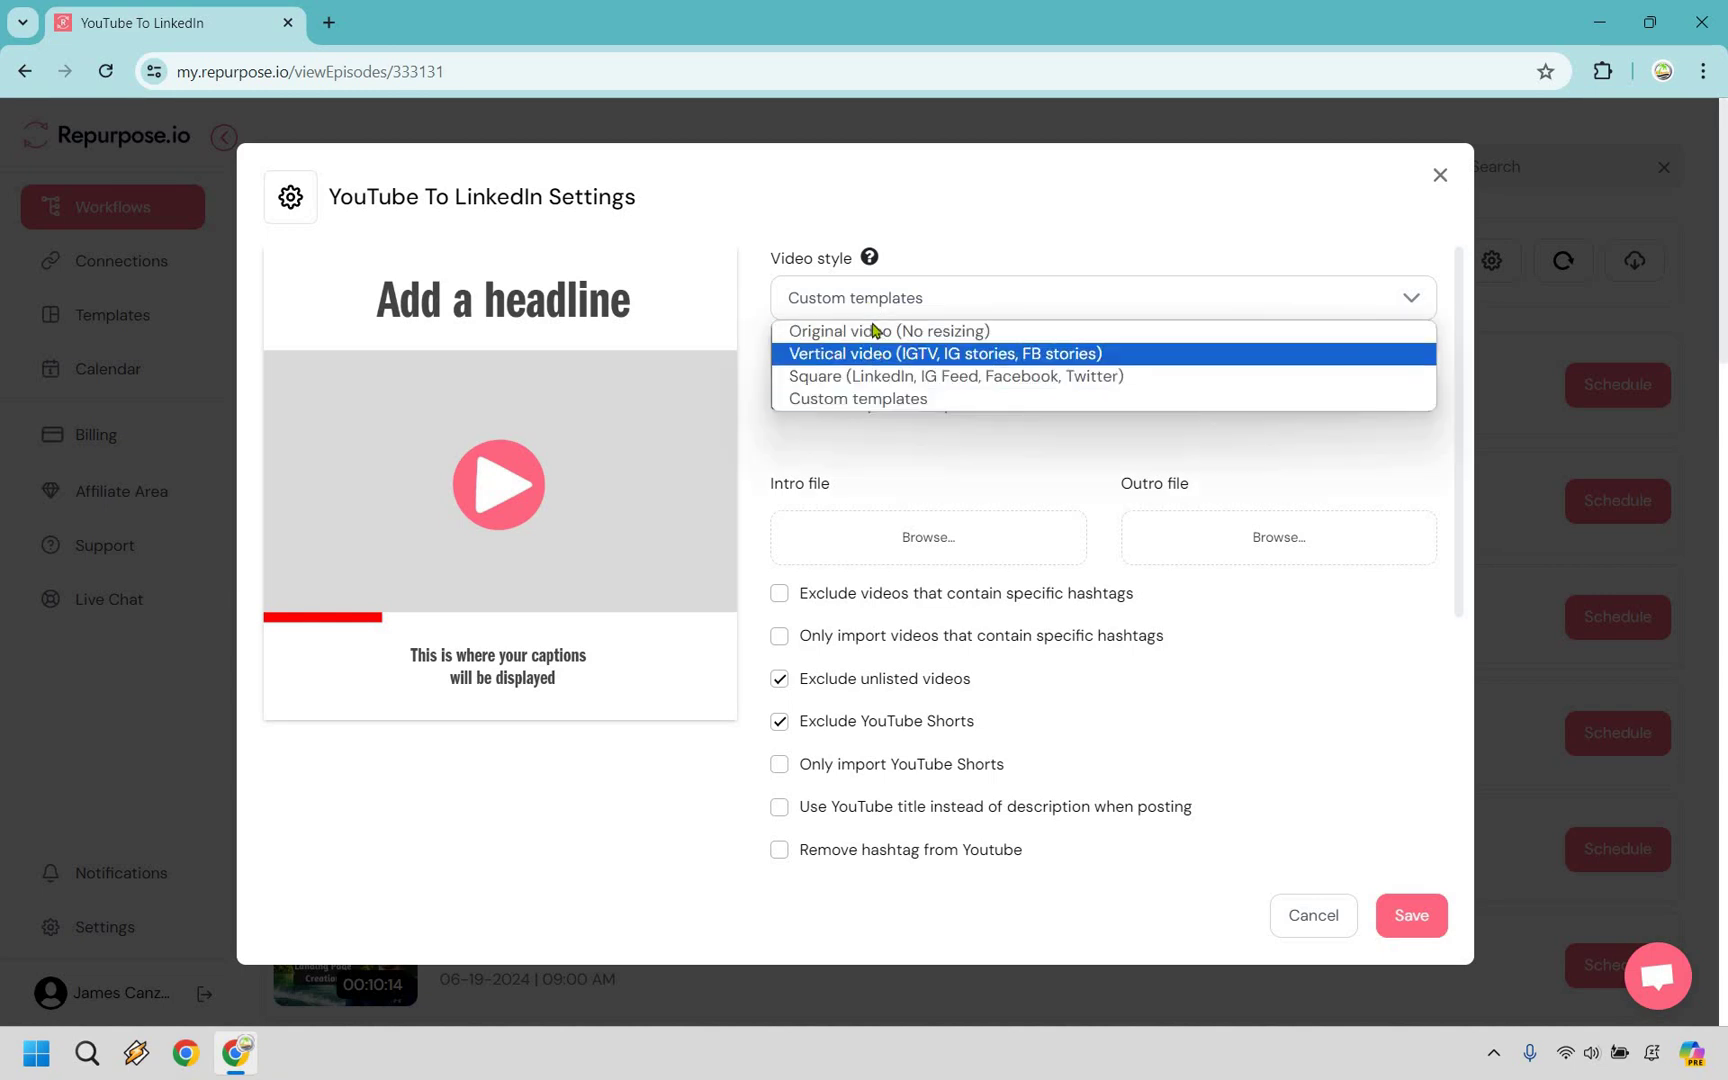
key(Up)
key(Return)
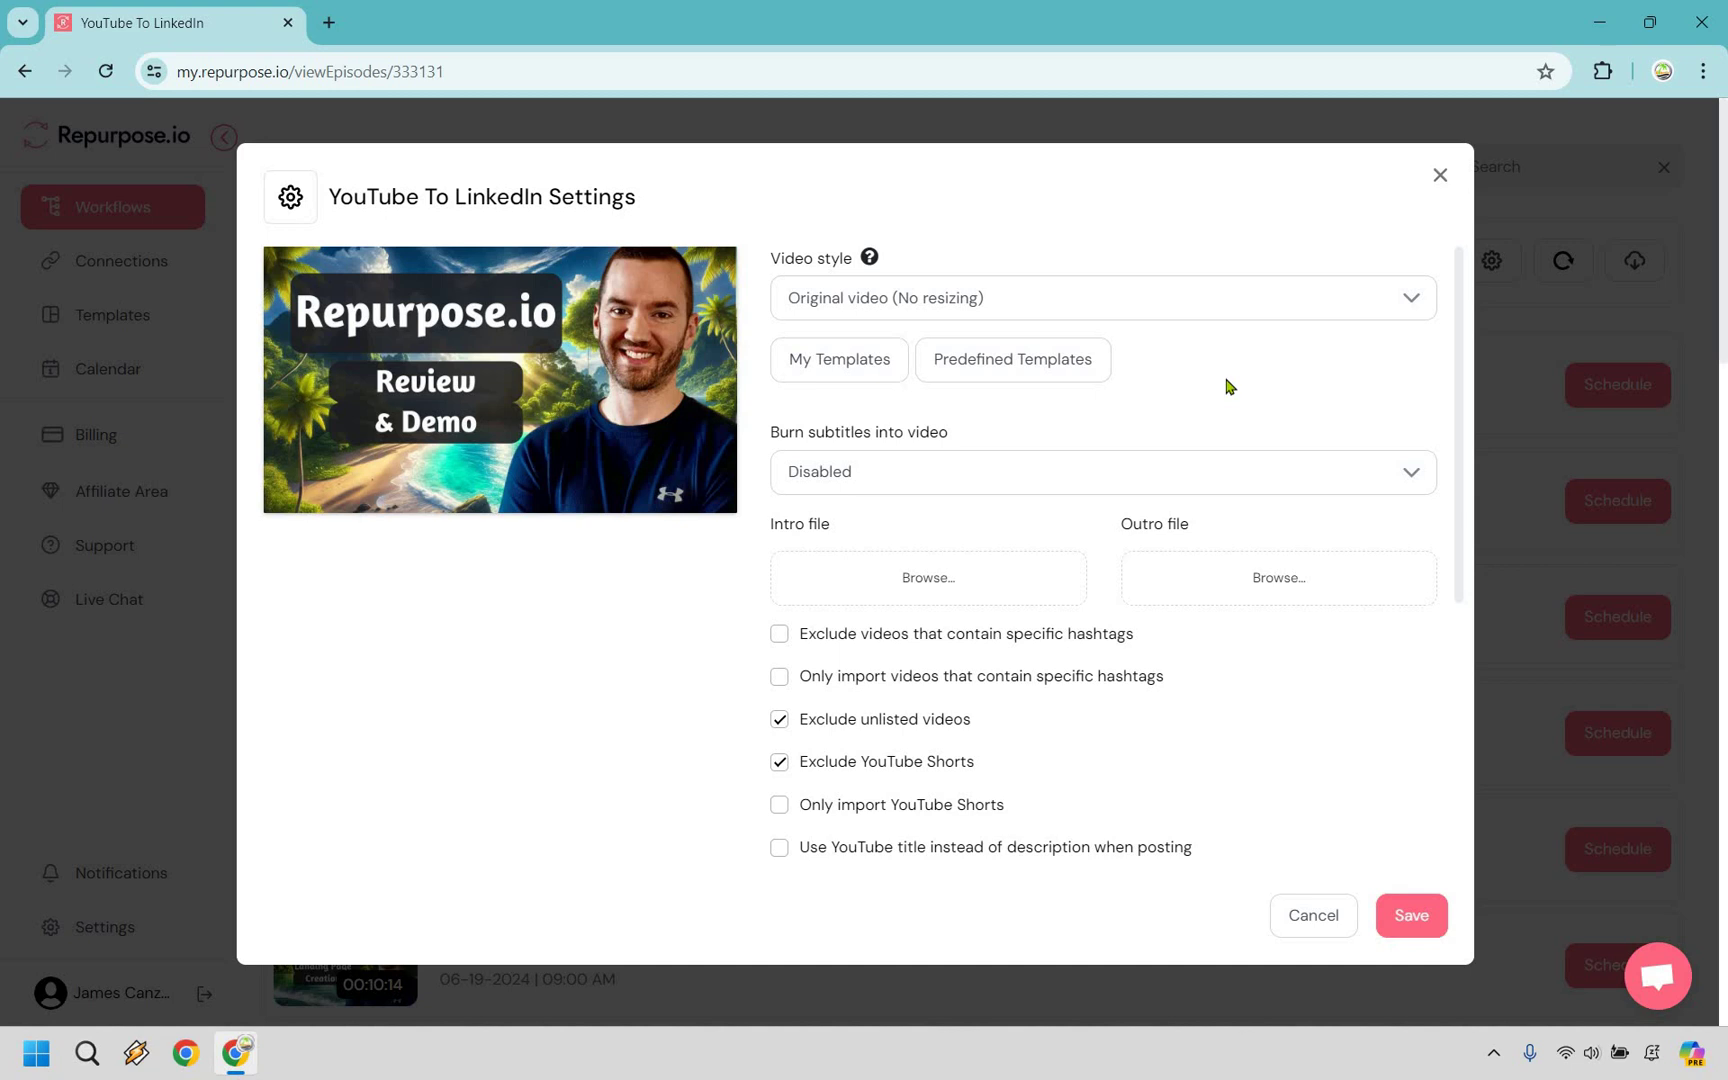
click(1037, 486)
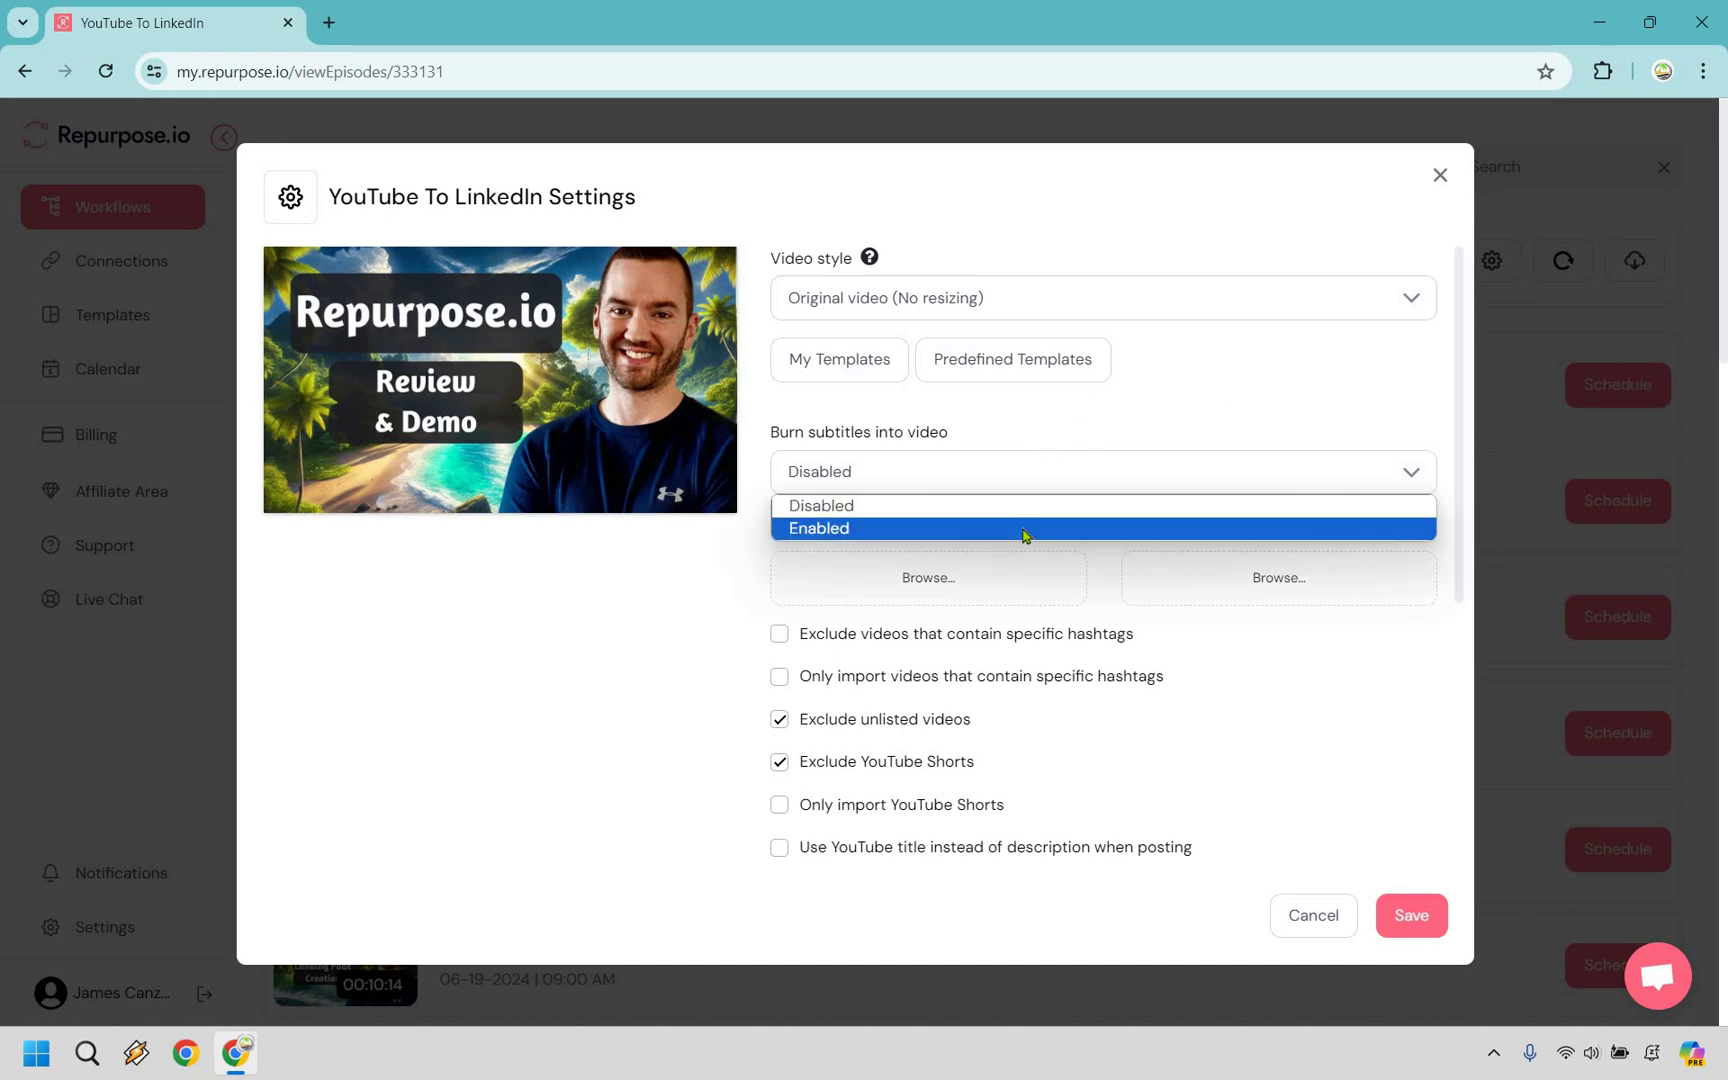
click(838, 526)
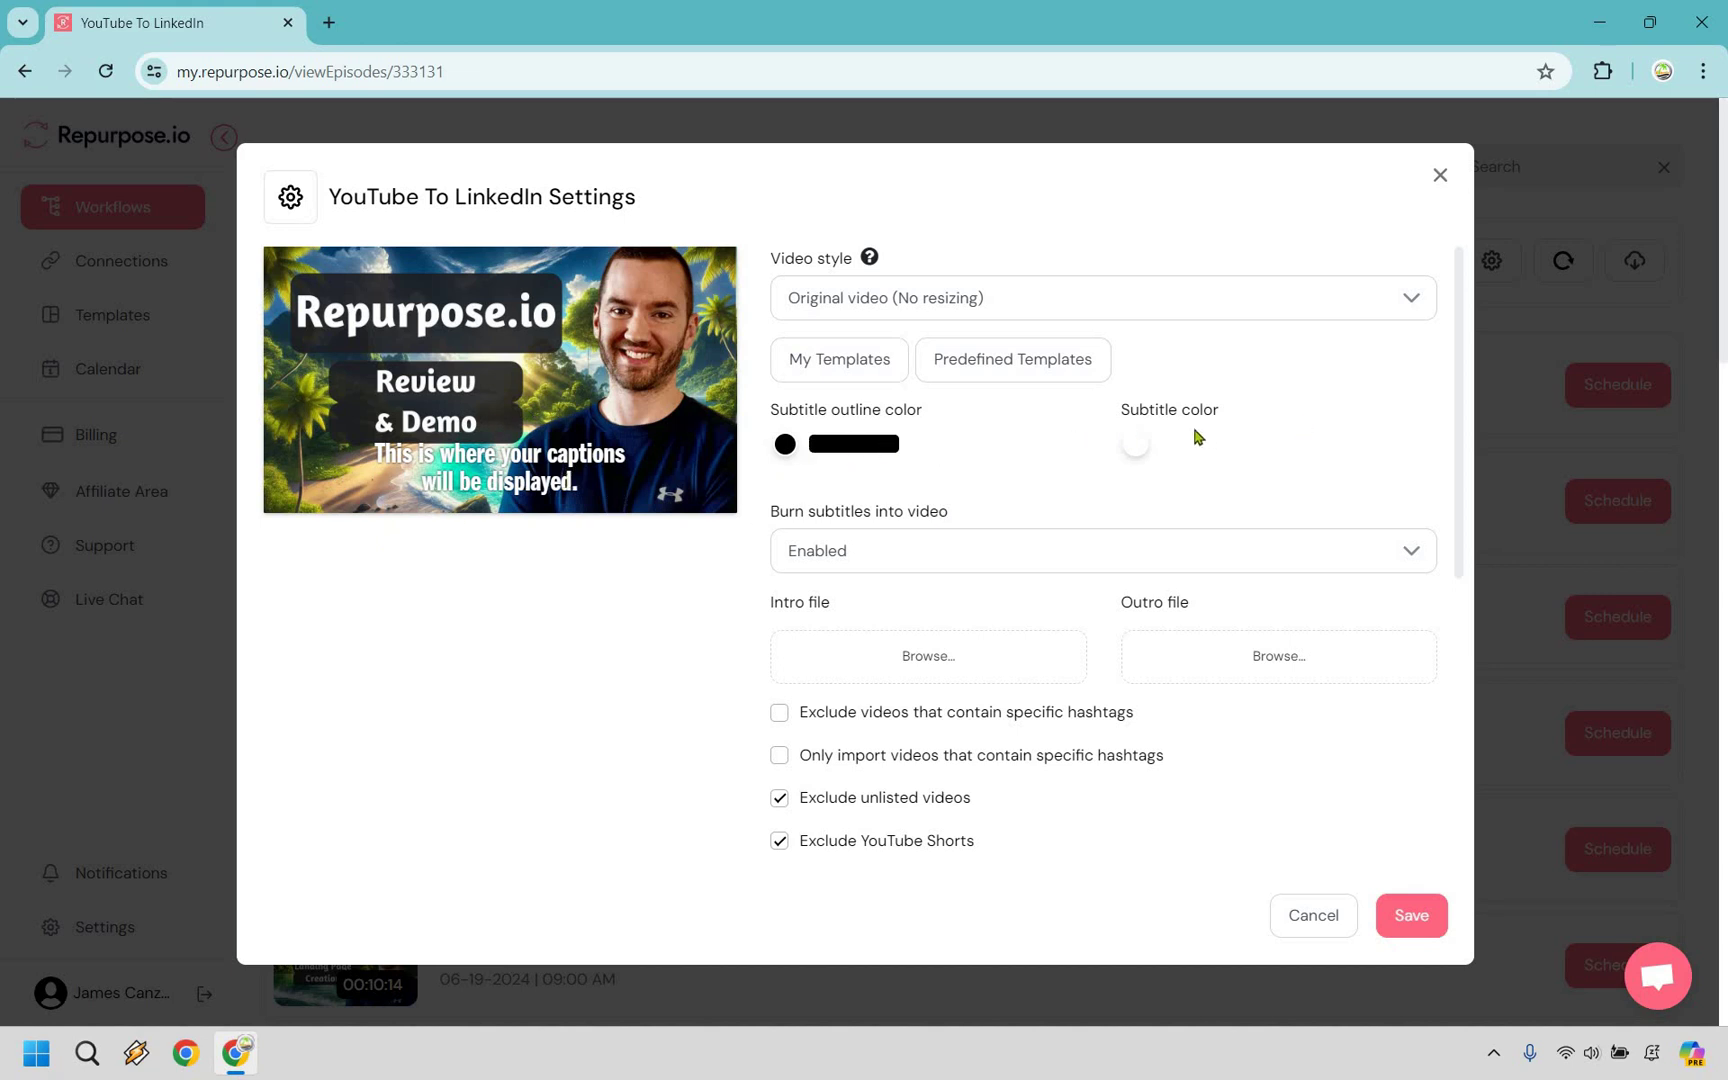
click(1019, 552)
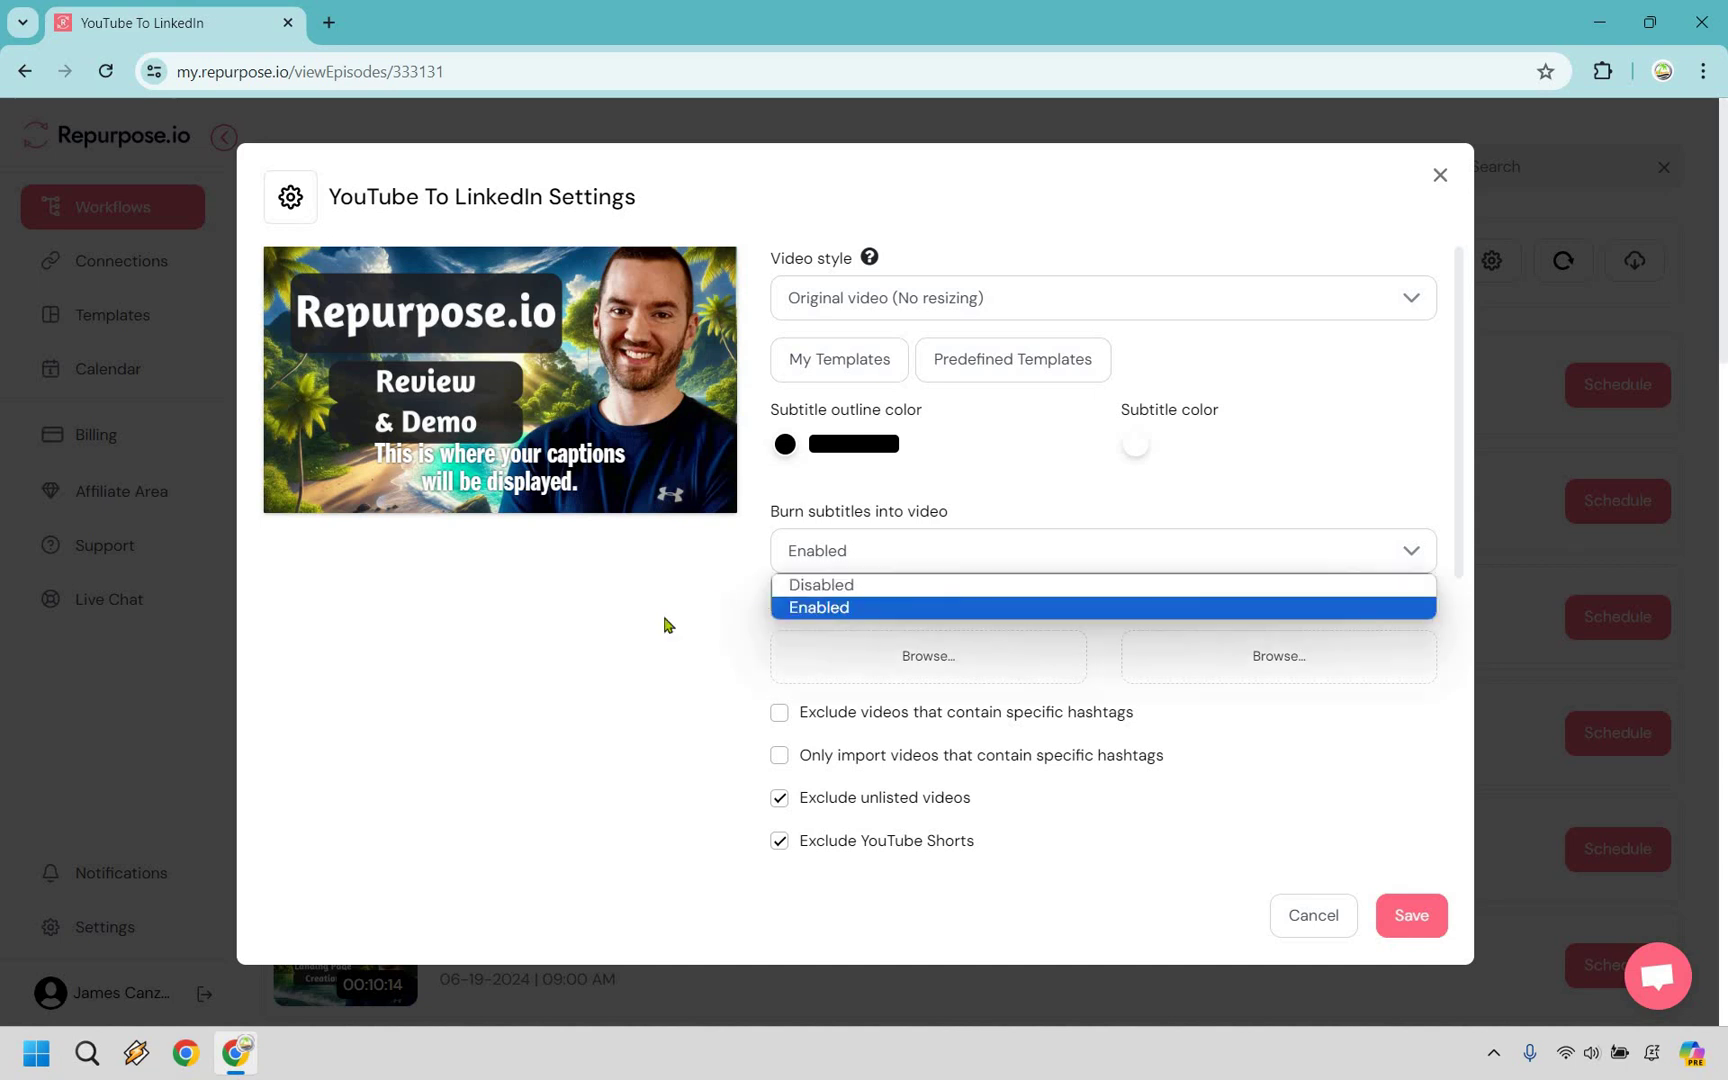
key(Up)
key(Return)
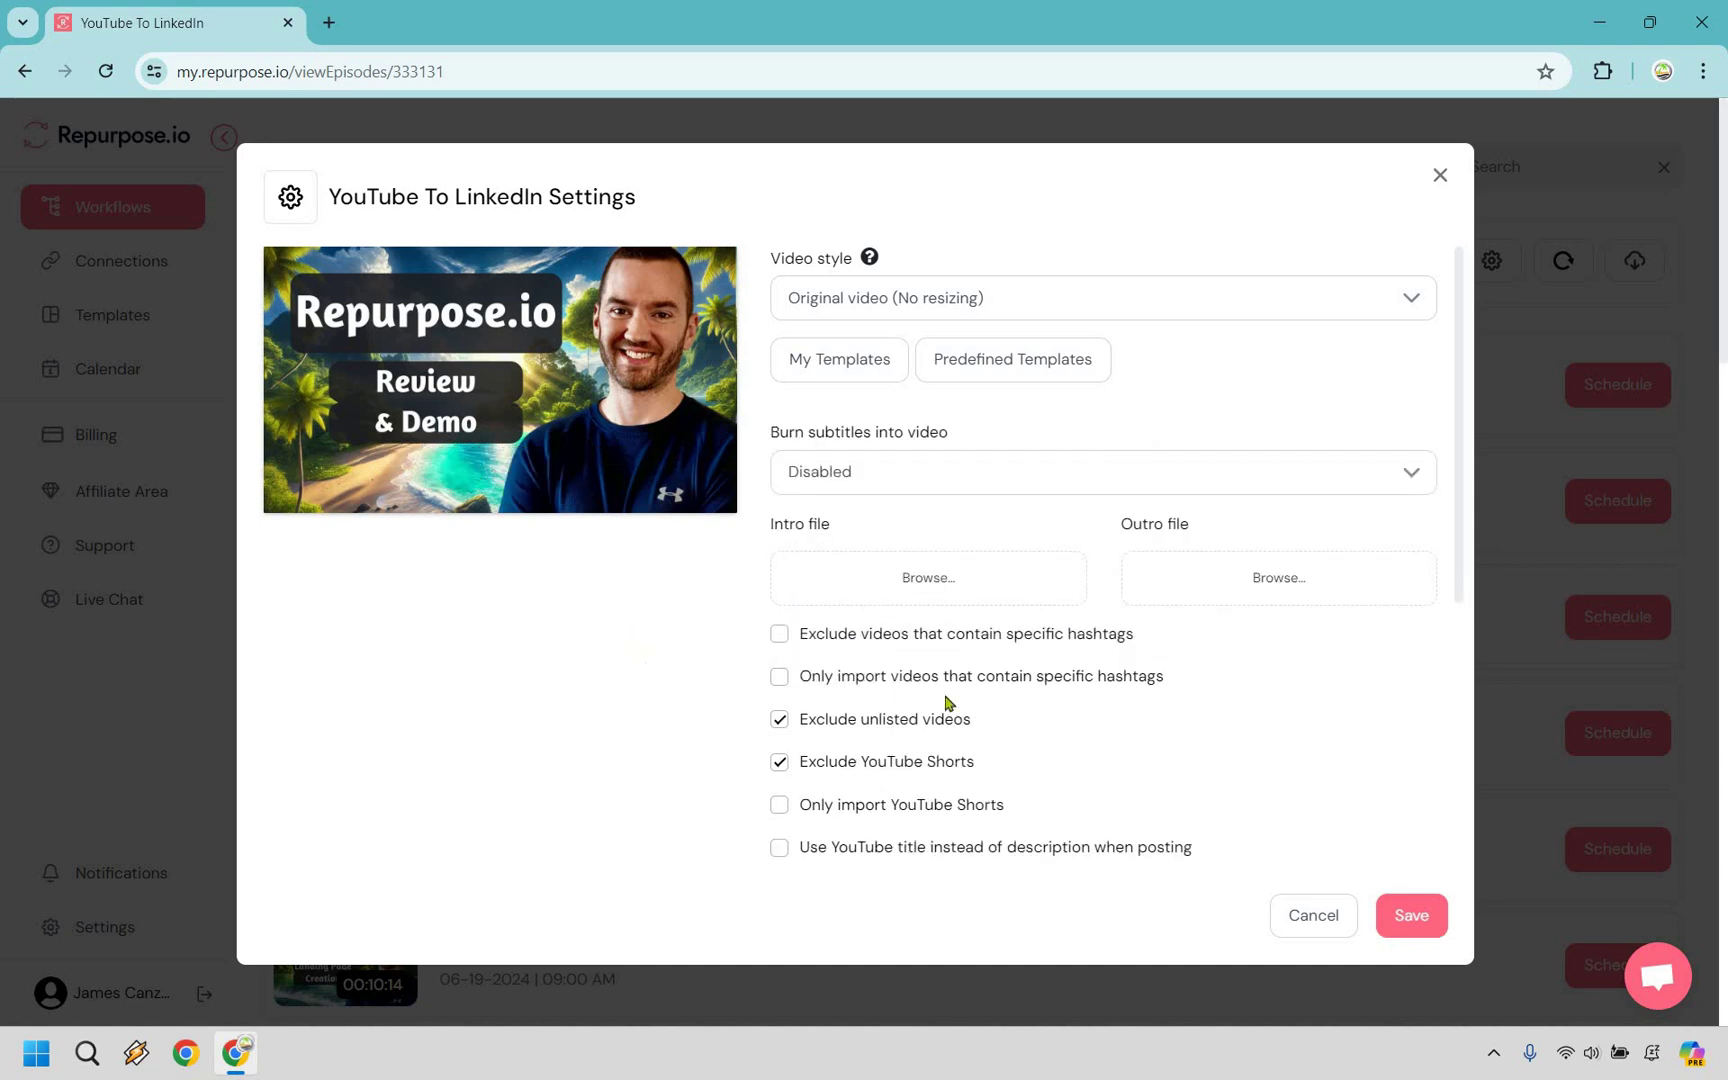
click(780, 635)
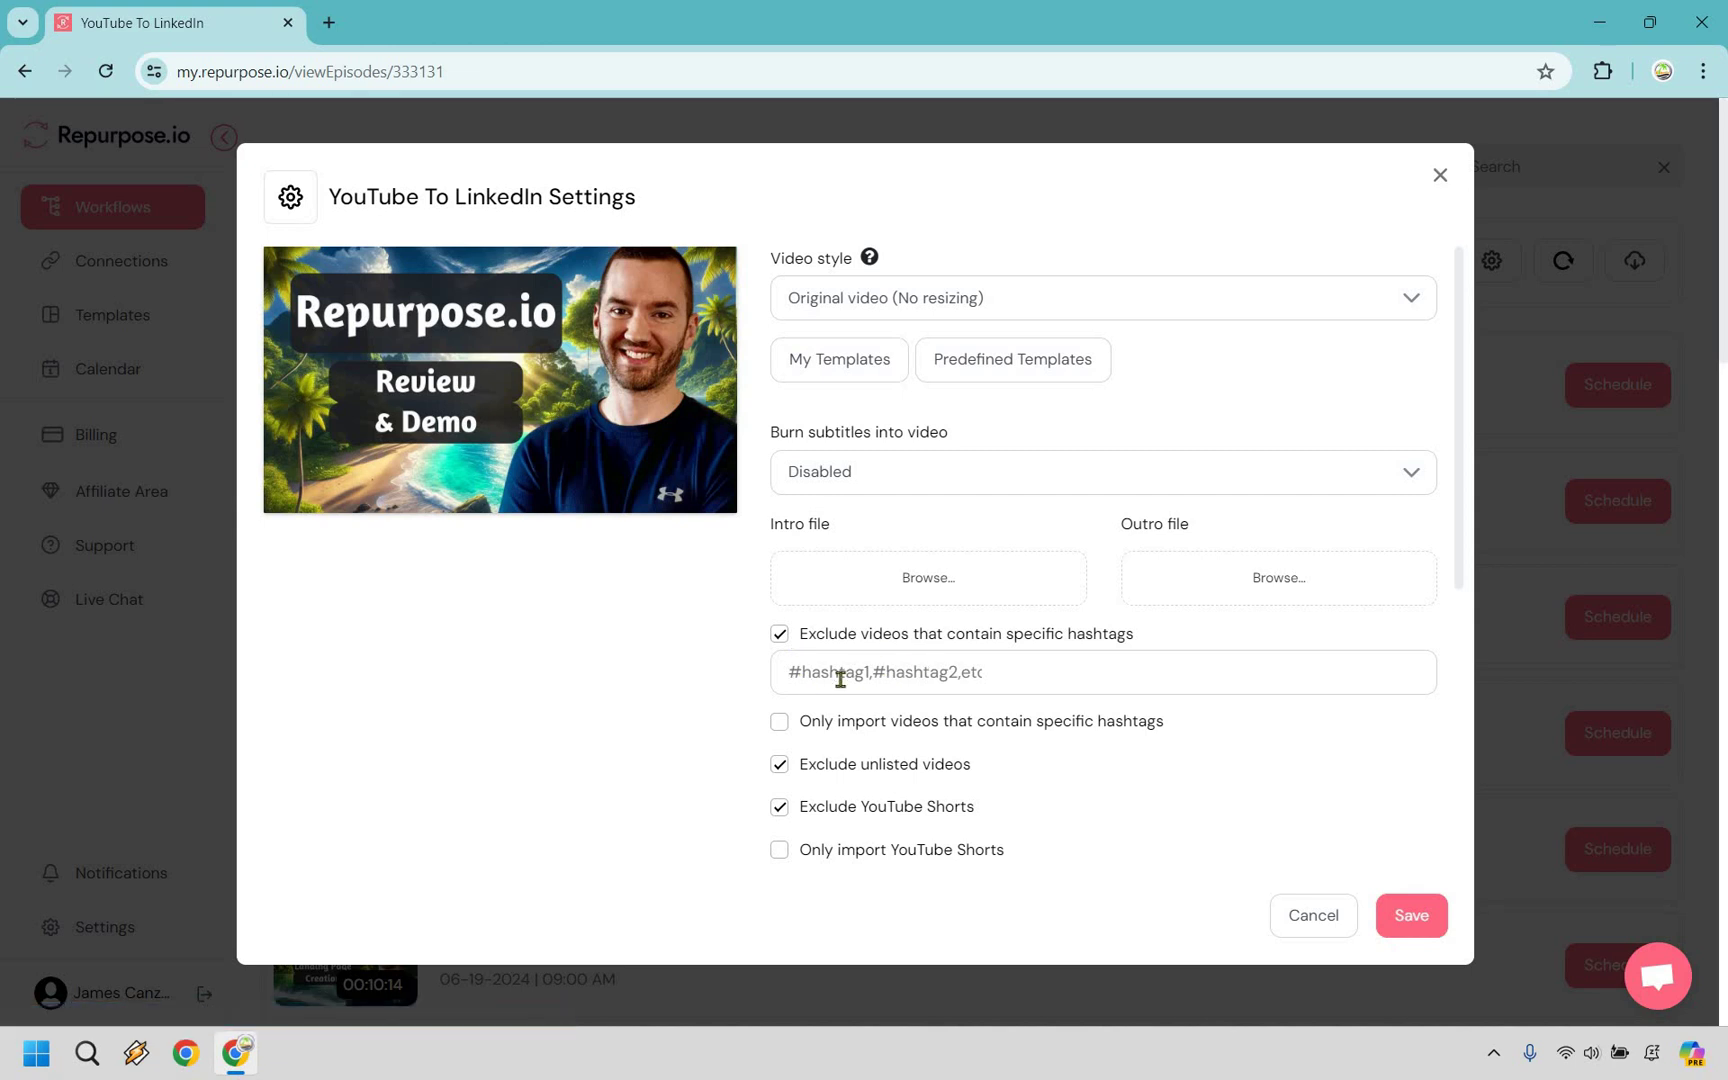
click(780, 635)
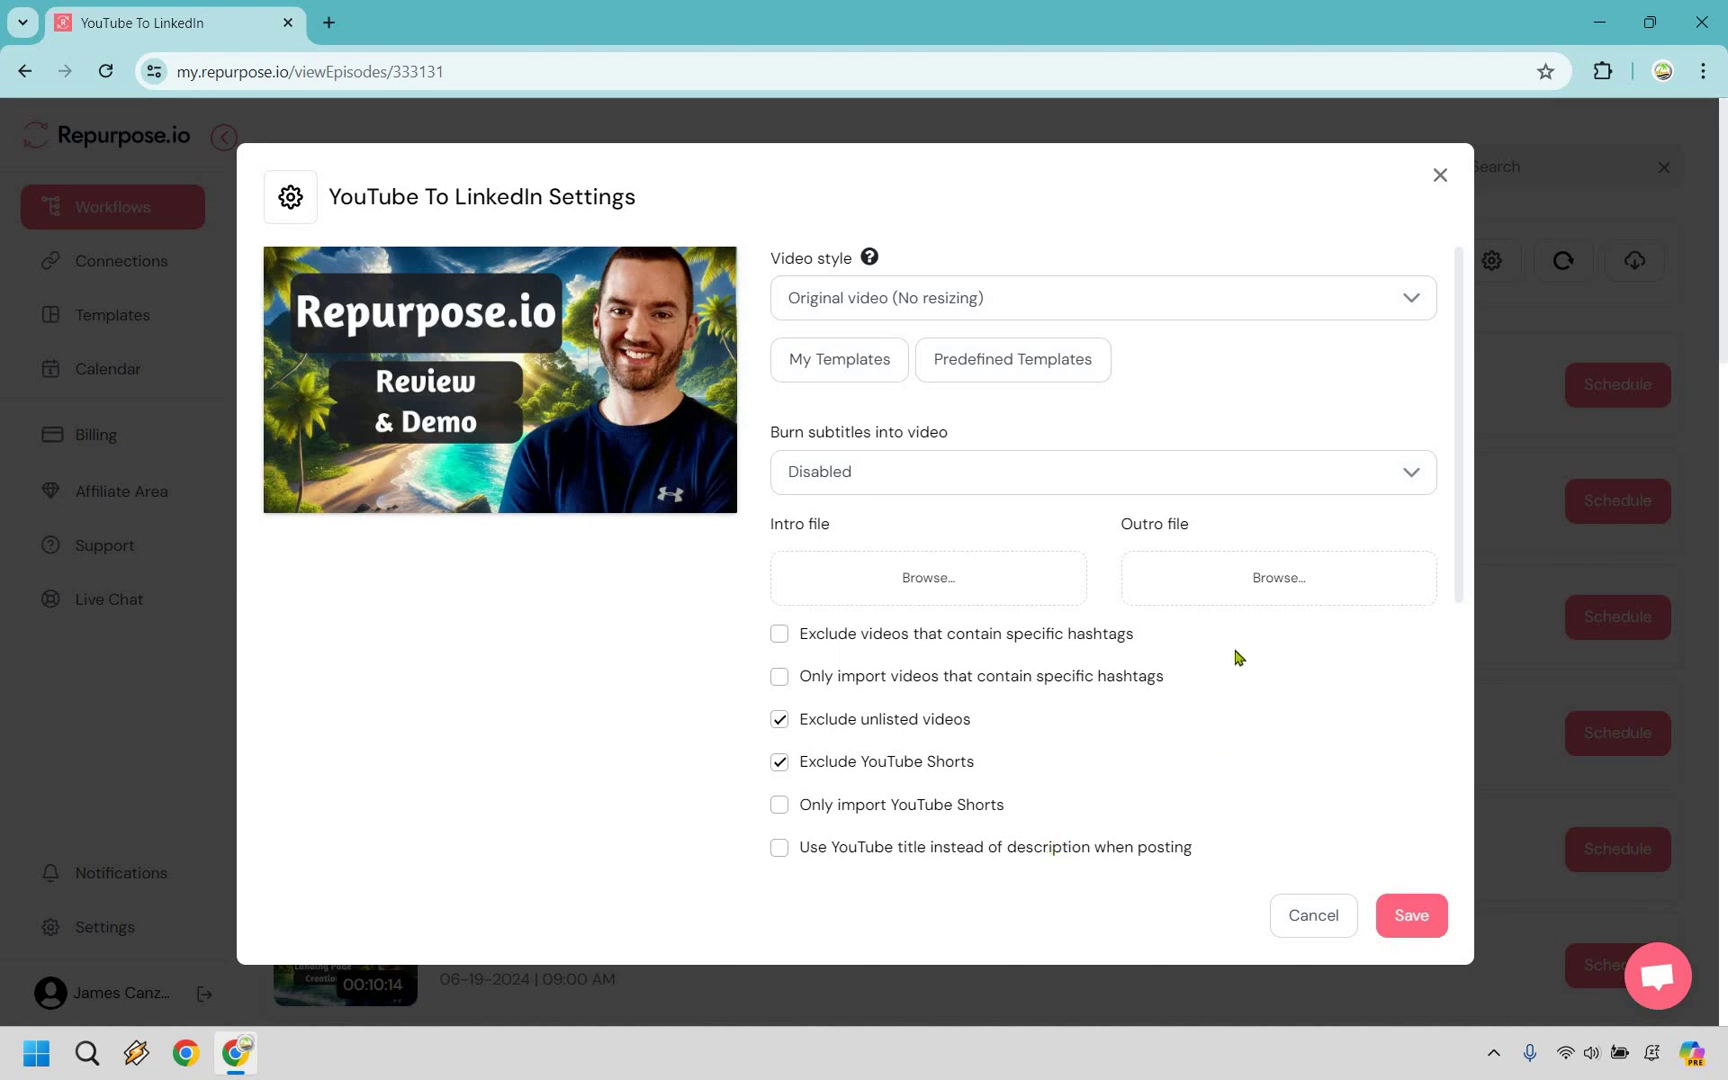
- Keep custom destination text Disabled and save the YouTube To LinkedIn workflow settings
scroll(1240, 505, down, 1)
scroll(1240, 505, down, 3)
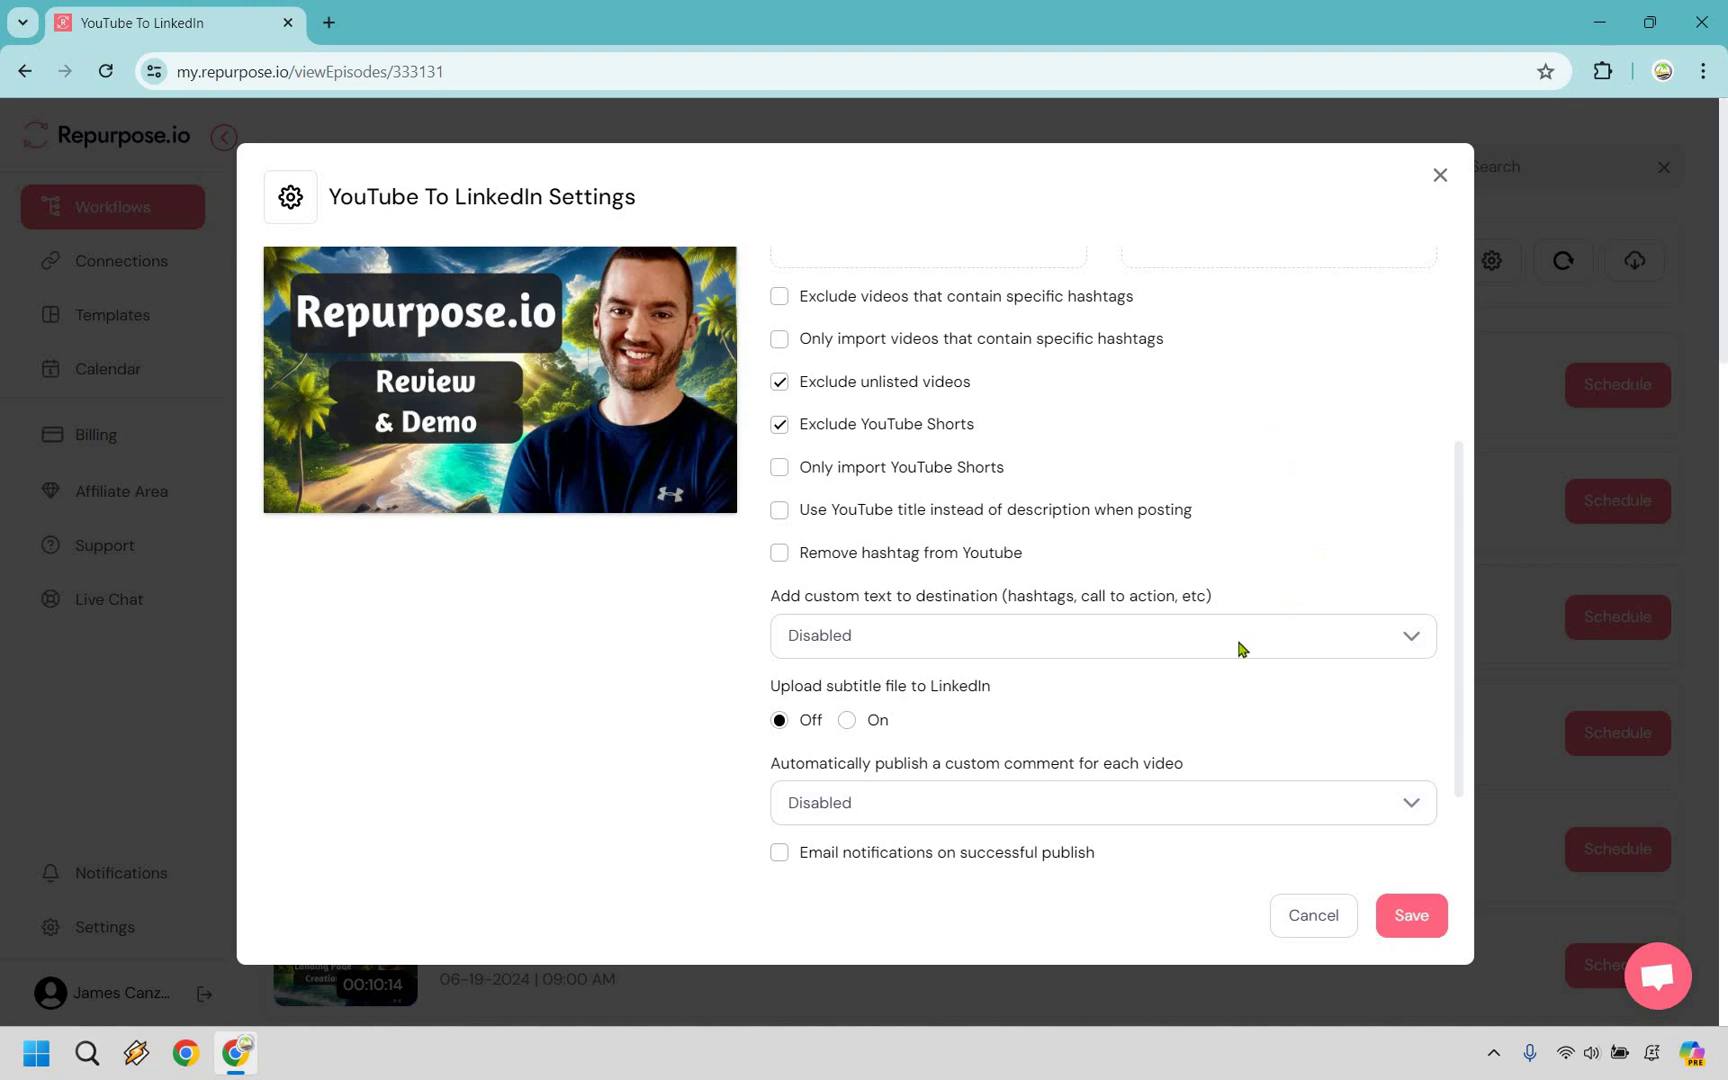
scroll(1048, 551, down, 1)
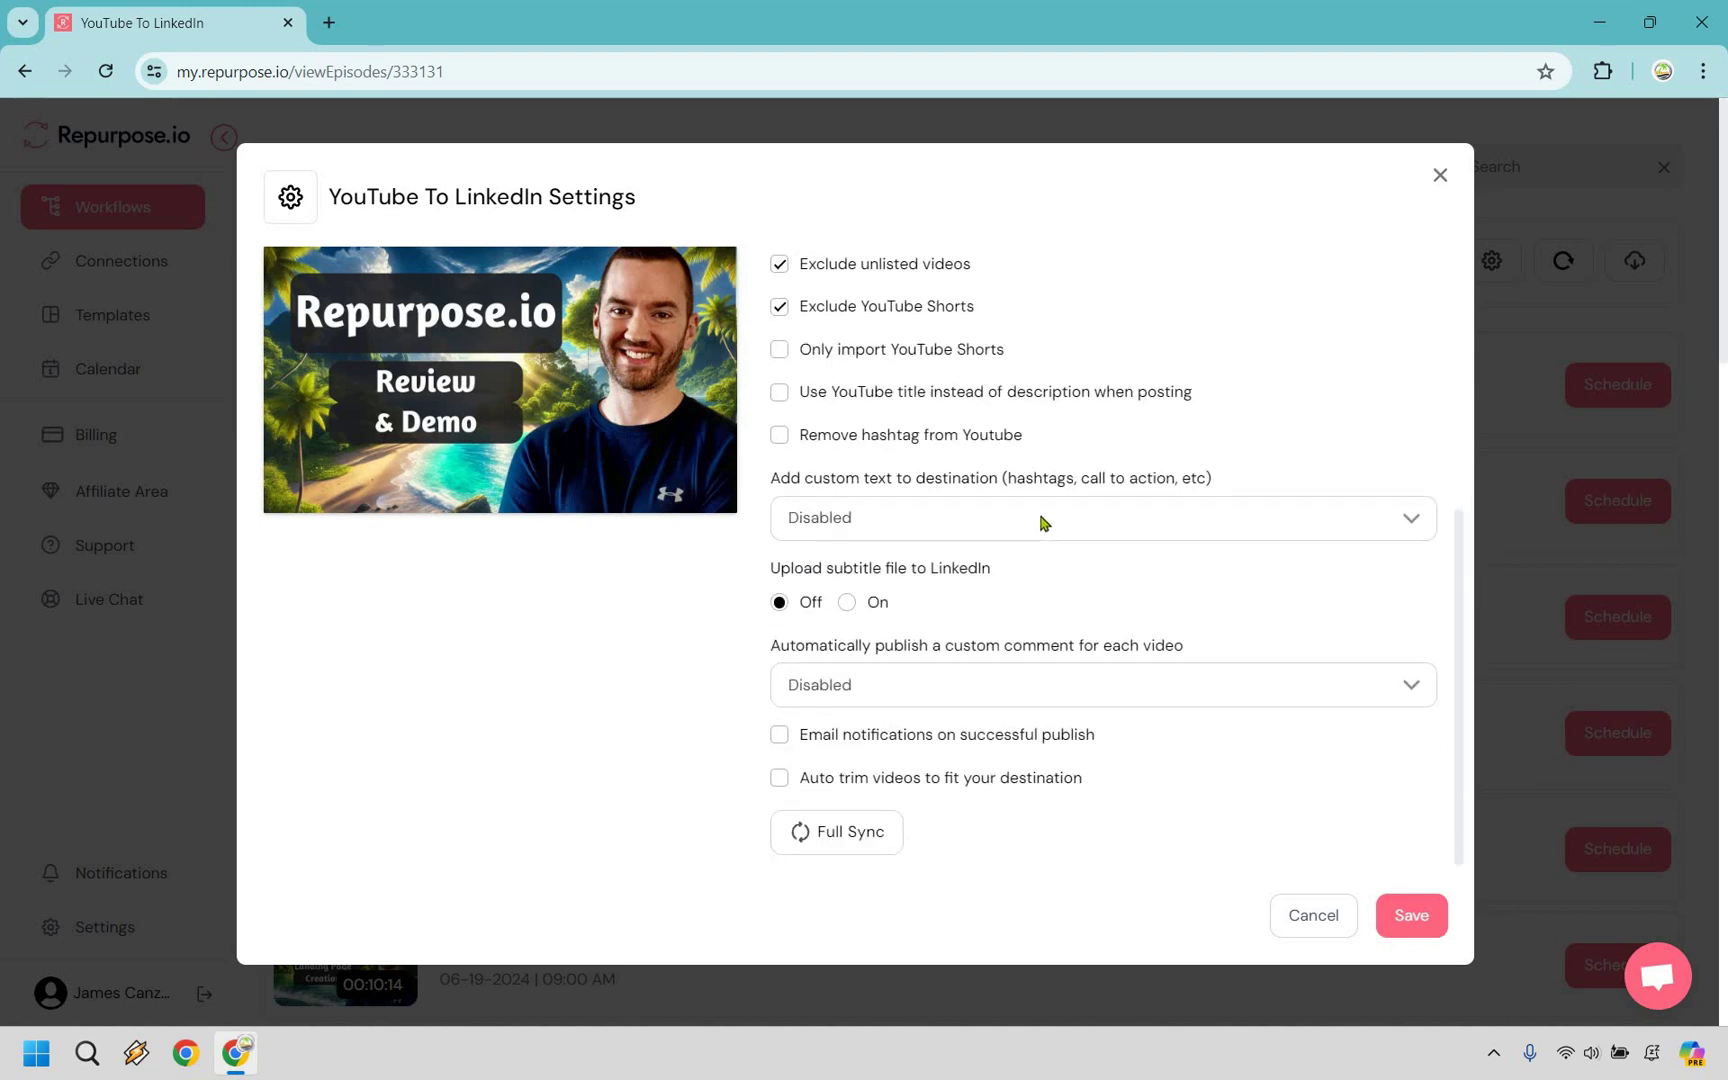
click(1040, 521)
click(1066, 573)
click(1424, 918)
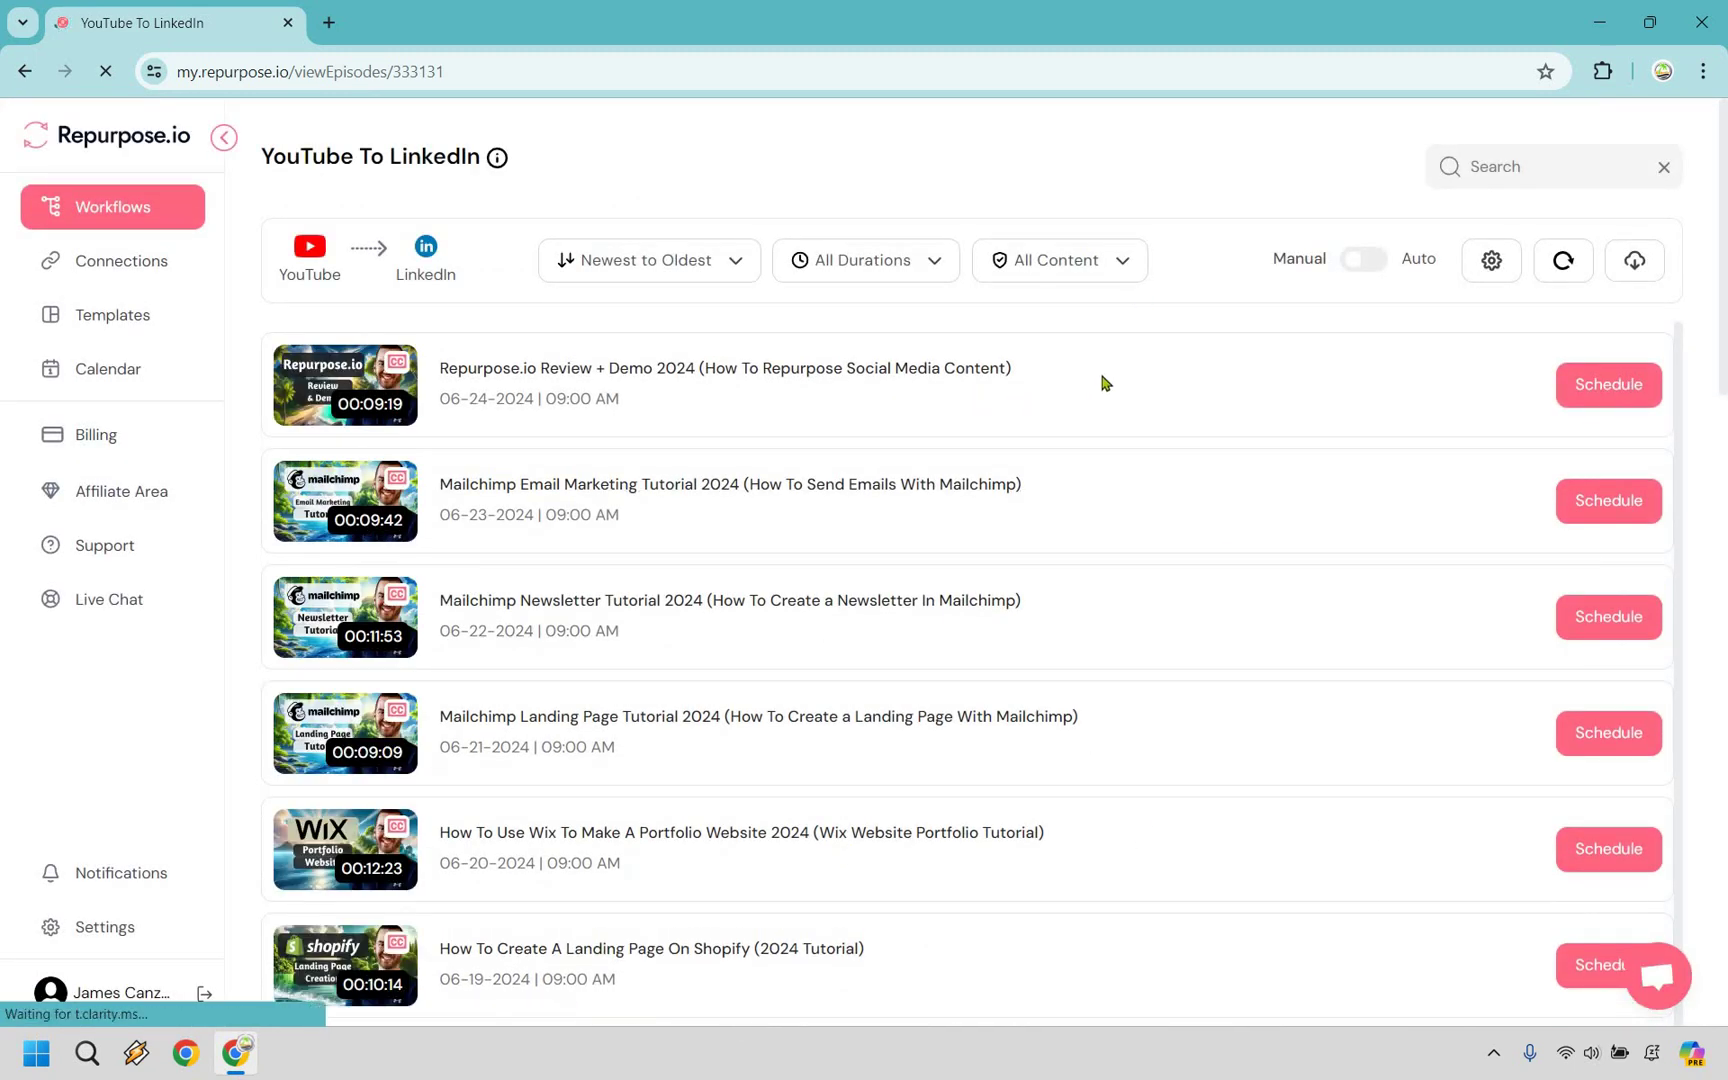
- Start scheduling the Repurpose.io Review + Demo 2024 video and upload a thumbnail for it
click(1605, 386)
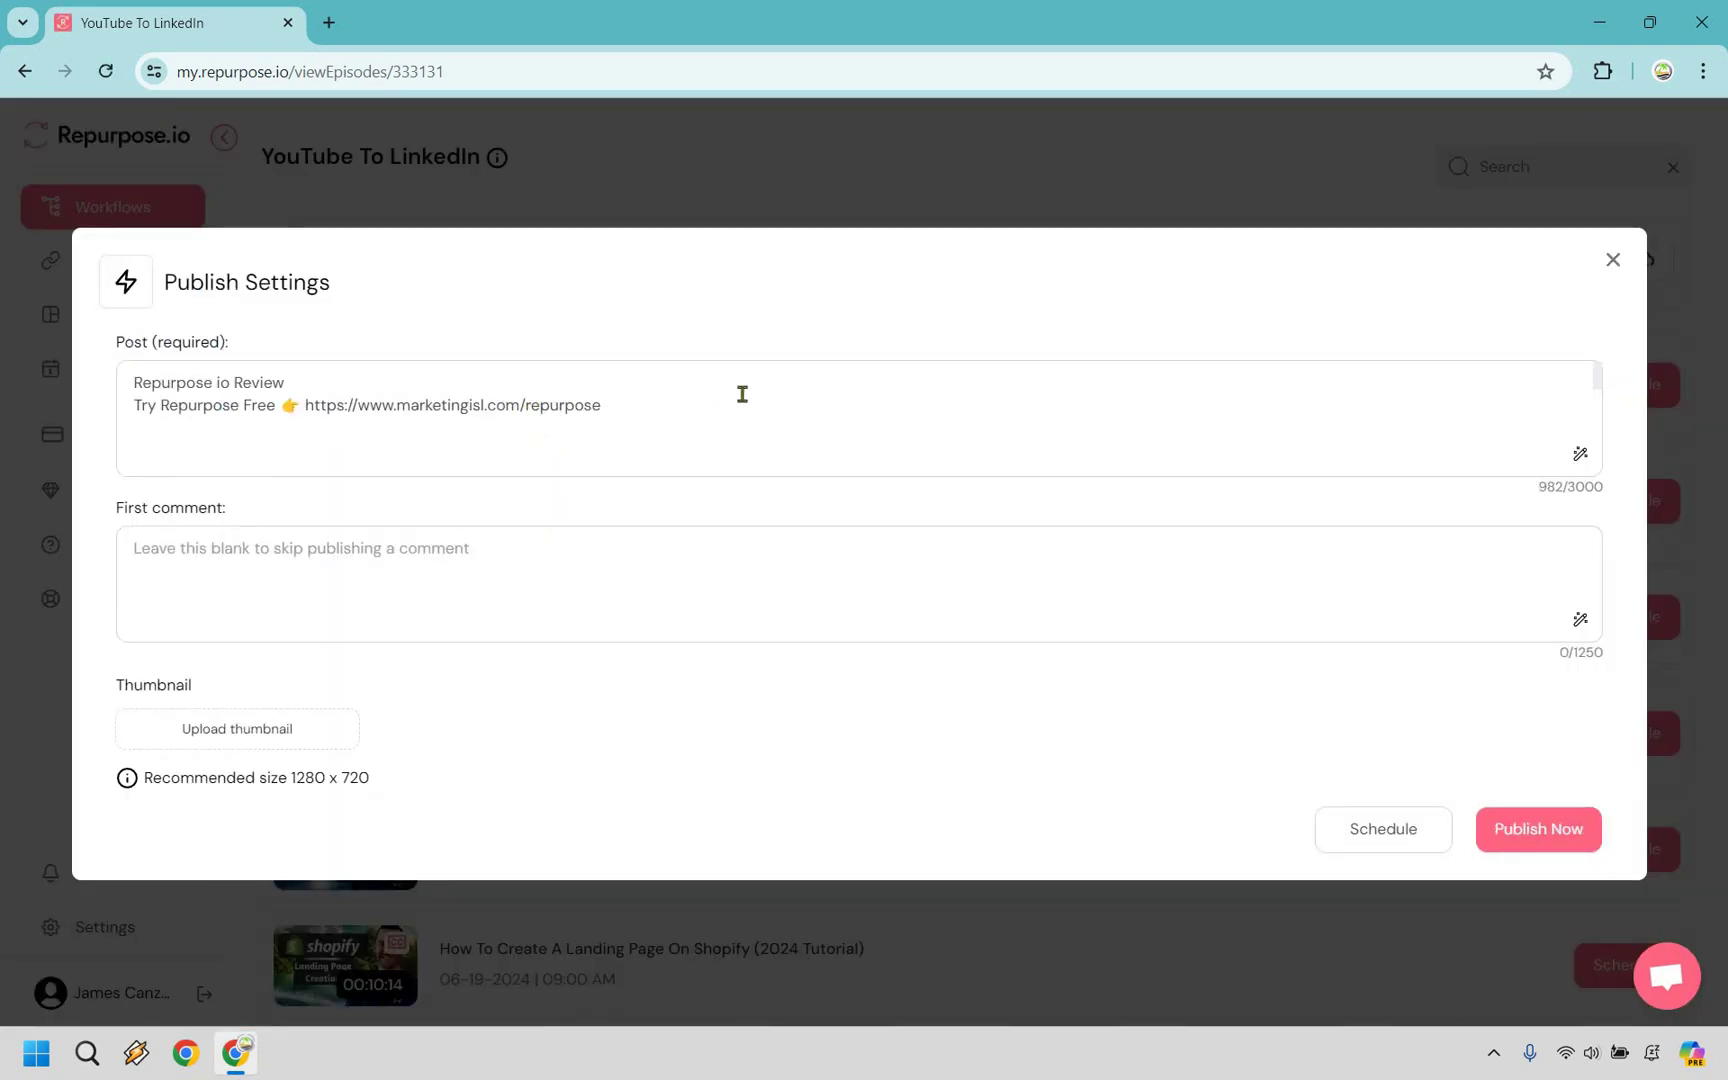
scroll(742, 394, down, 5)
click(285, 729)
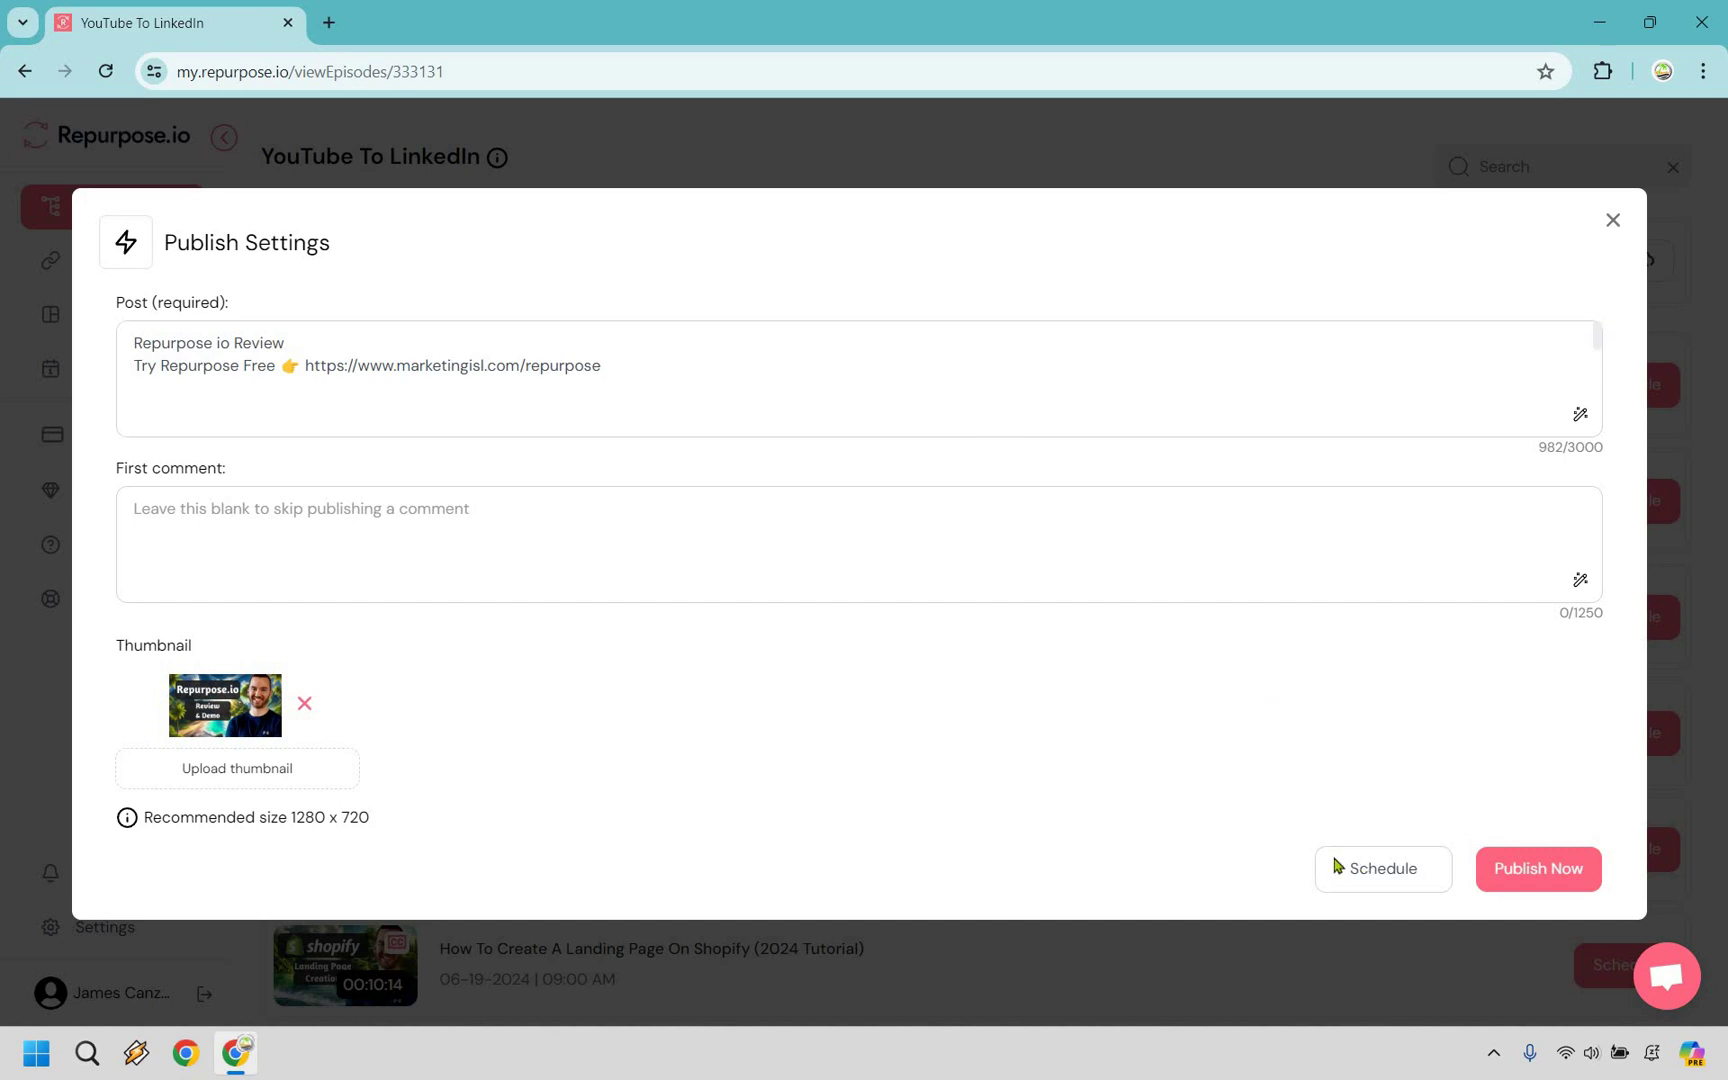
- Skip the June 26 schedule date and publish the video to LinkedIn immediately
click(1380, 868)
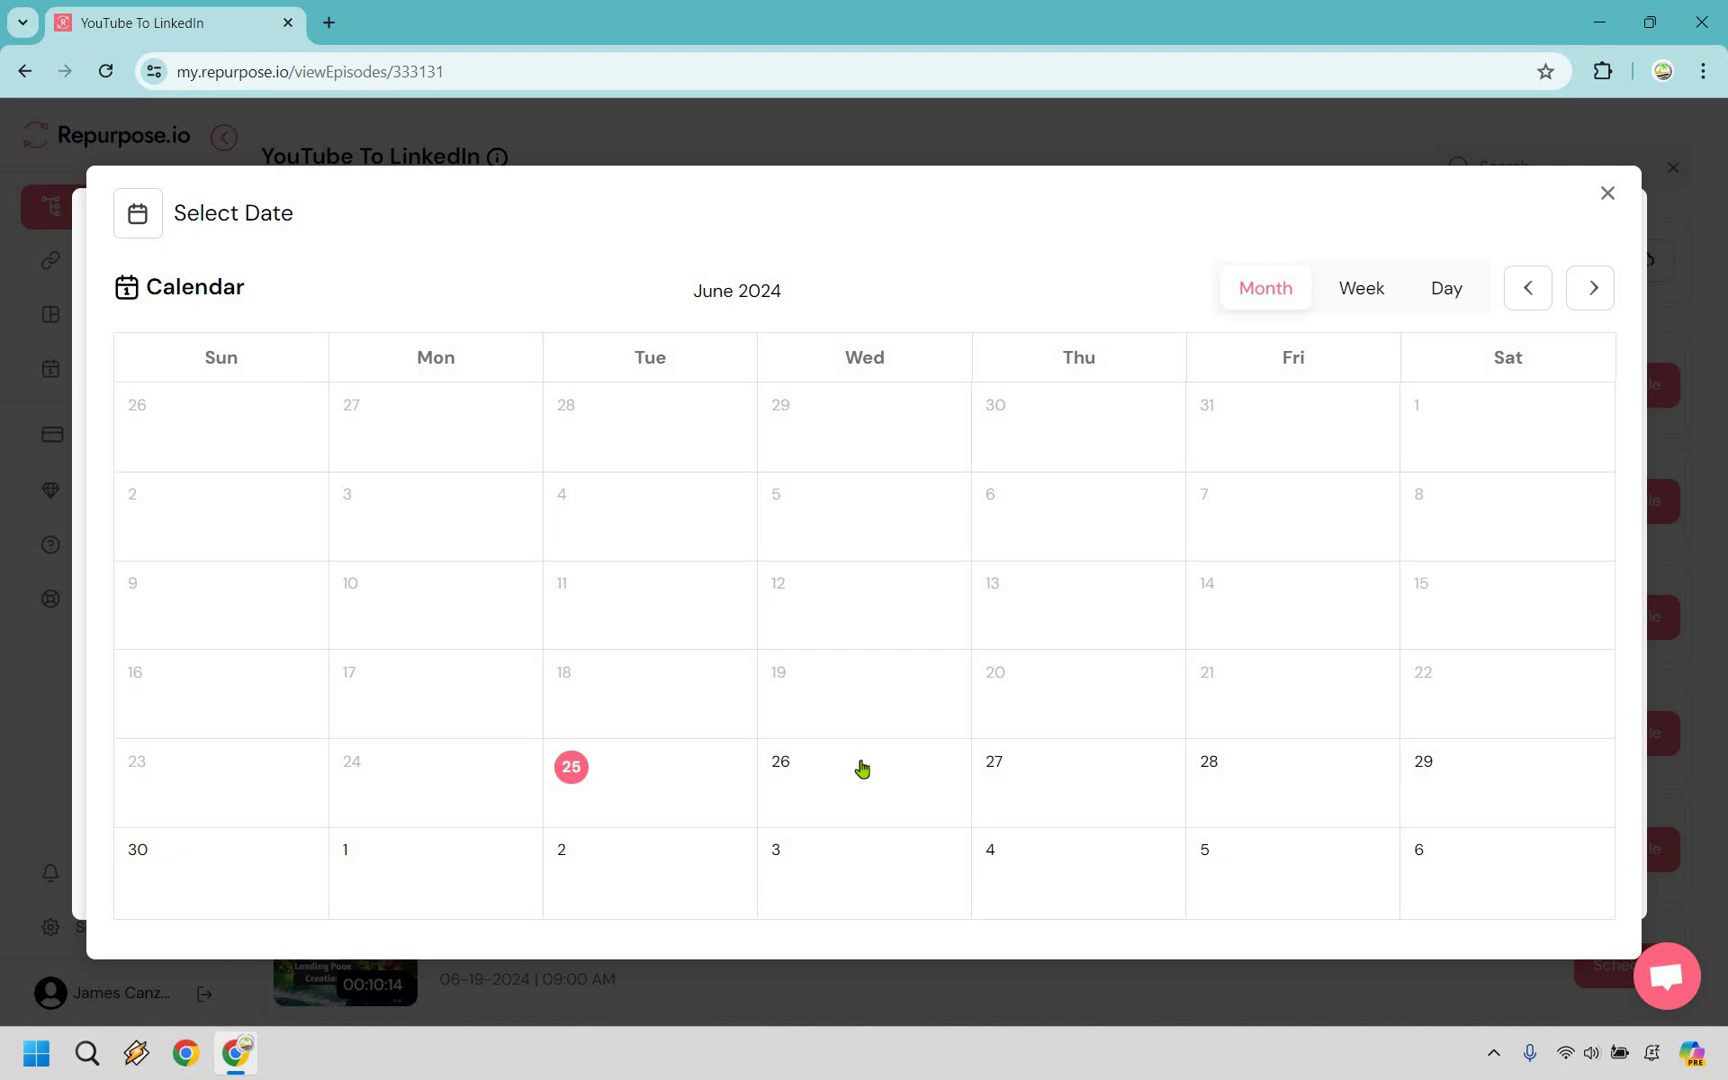
click(862, 768)
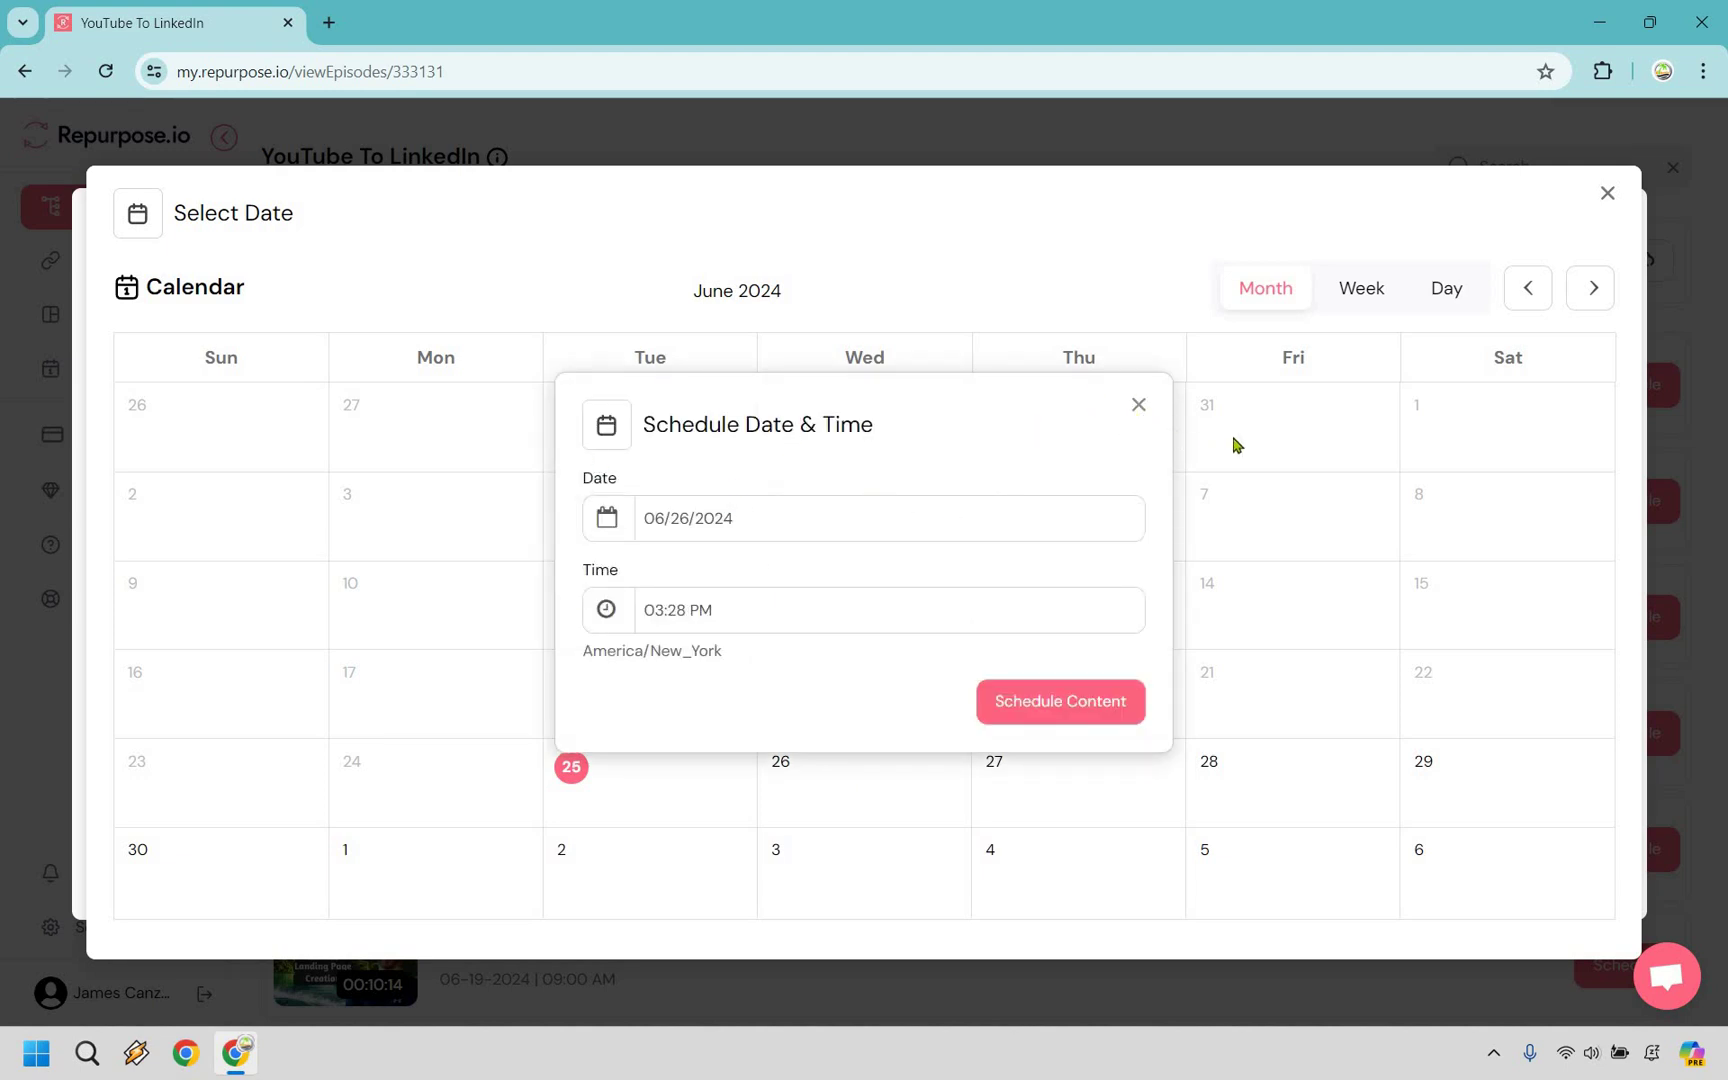
click(1238, 445)
click(1606, 196)
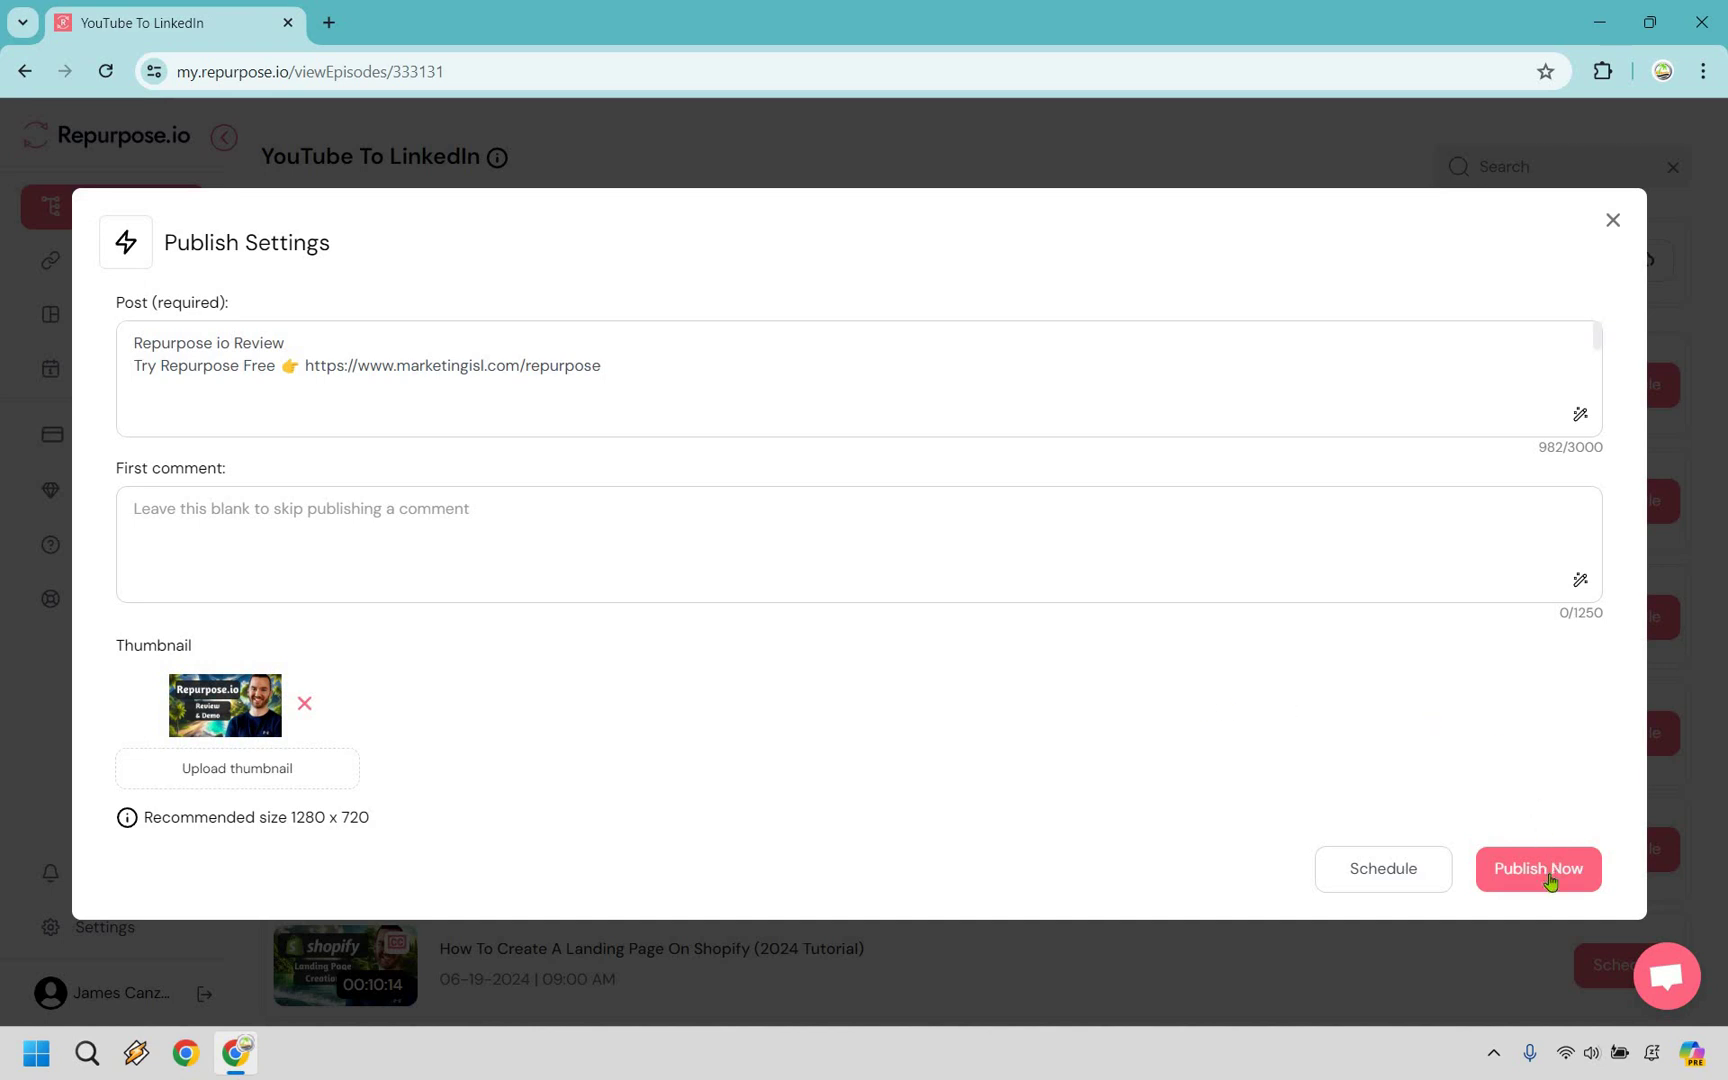
click(1549, 878)
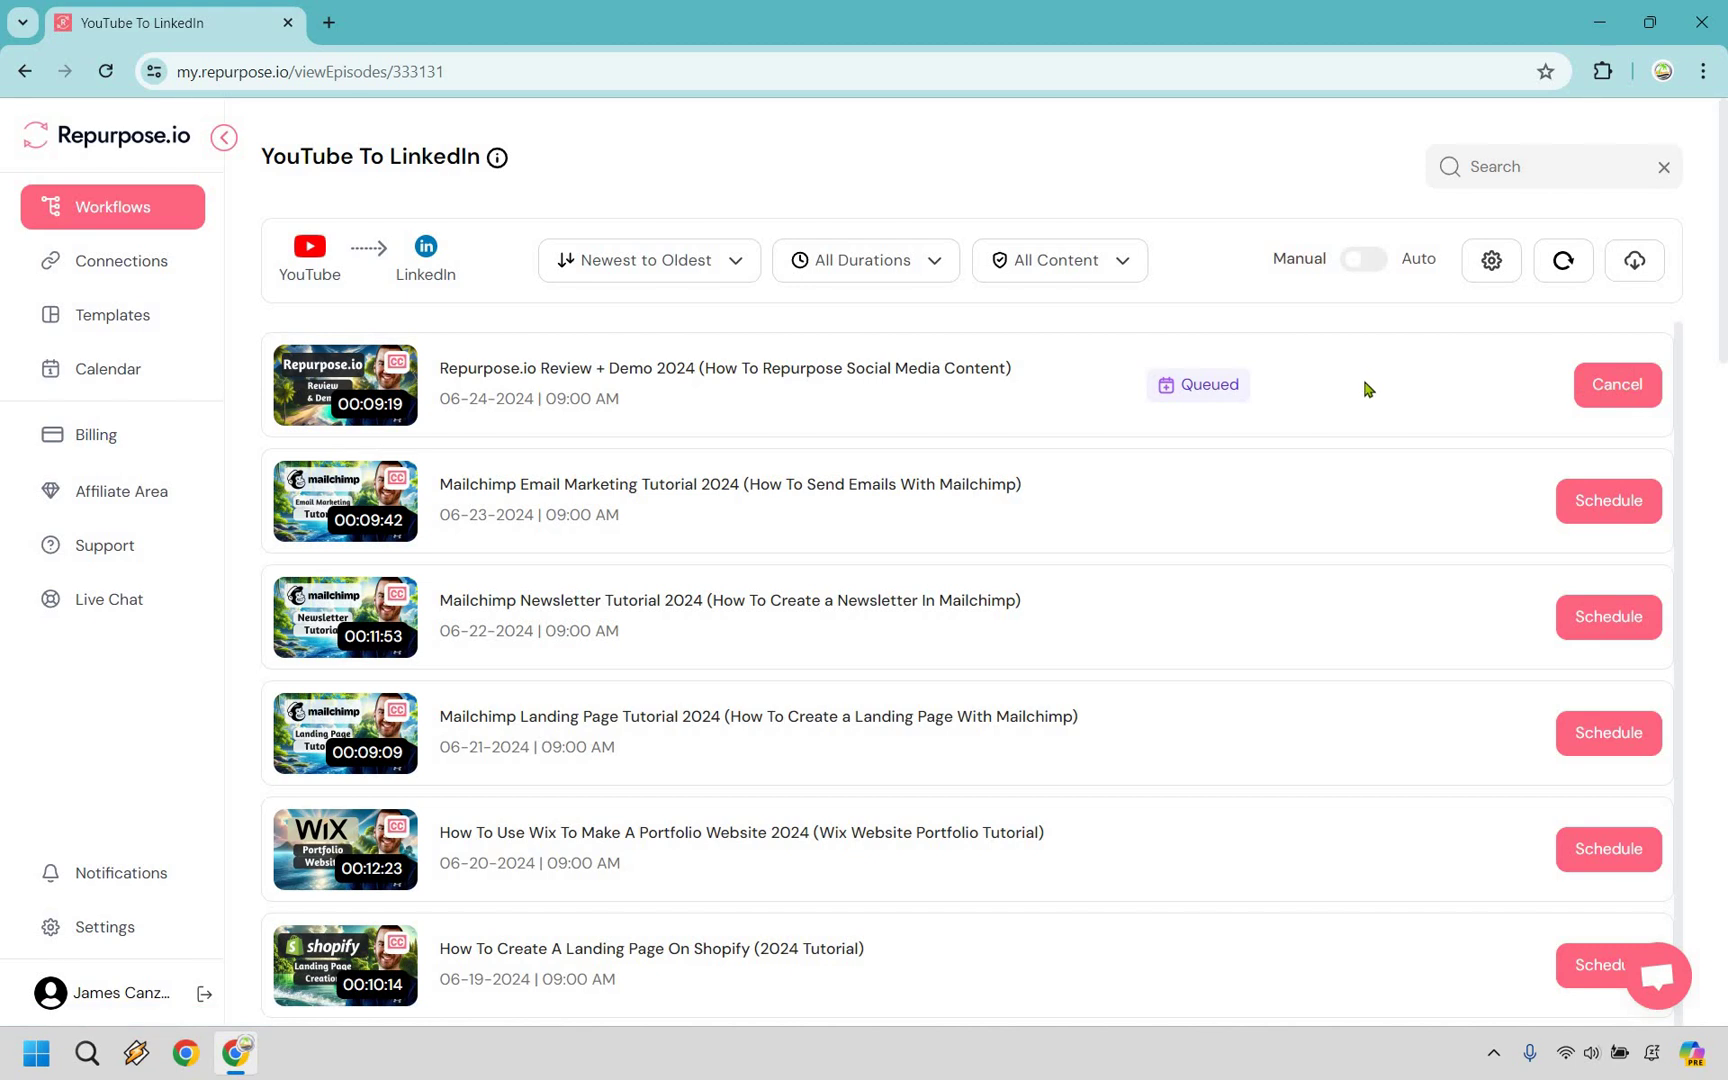
- Refresh the workflow until the Repurpose.io Review + Demo 2024 video shows Published on 06-25-2024
click(1537, 273)
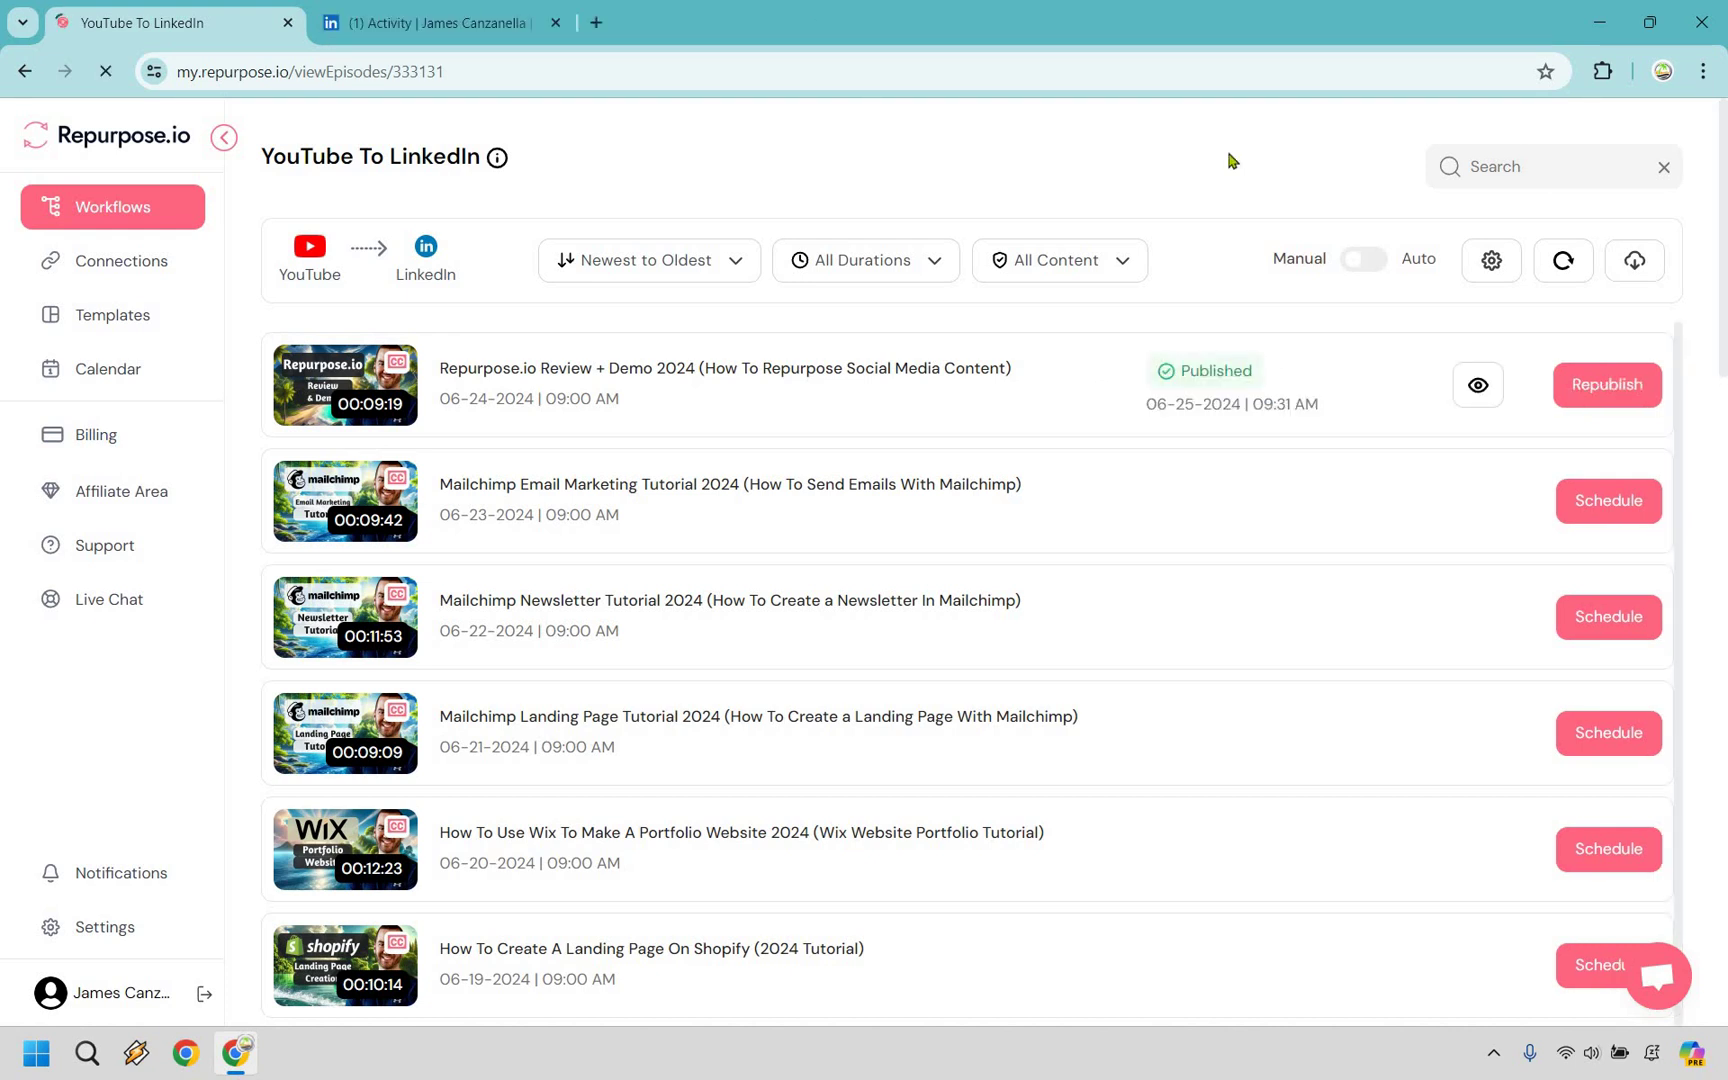
- Reload LinkedIn's Activity Videos page and open the Repurpose io Review post to view its video
click(455, 20)
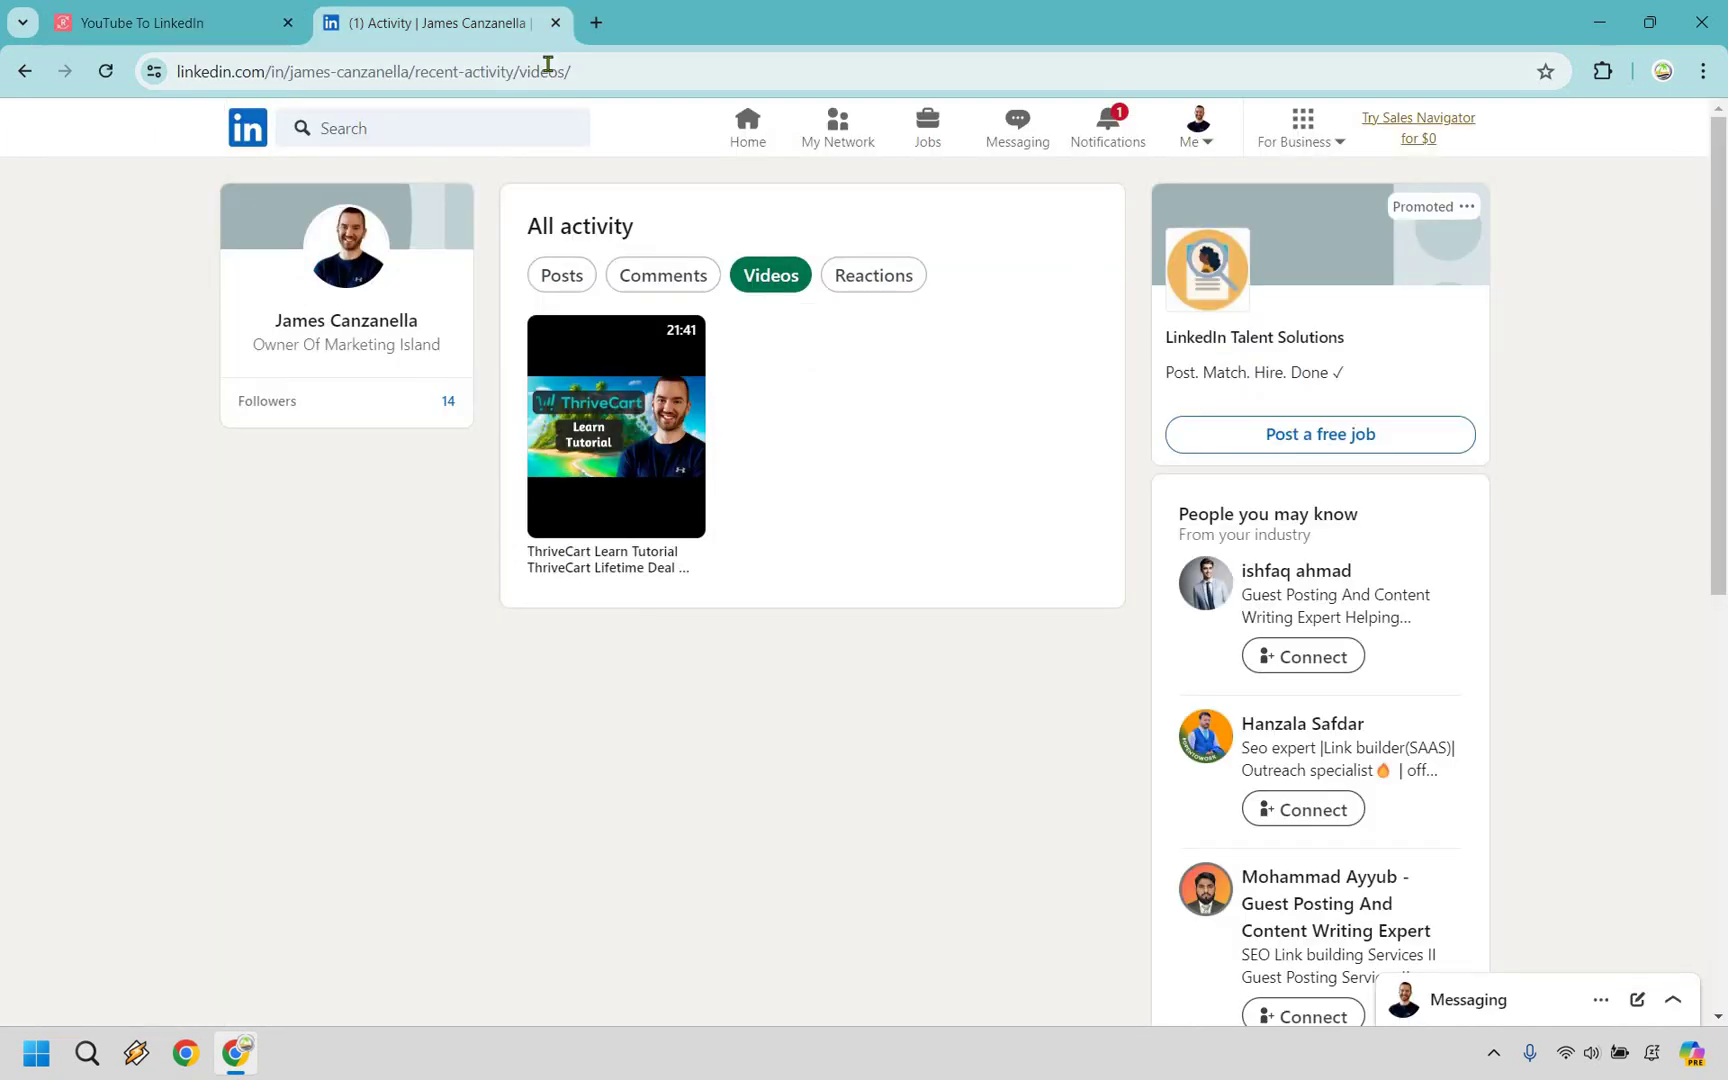
click(548, 63)
key(Return)
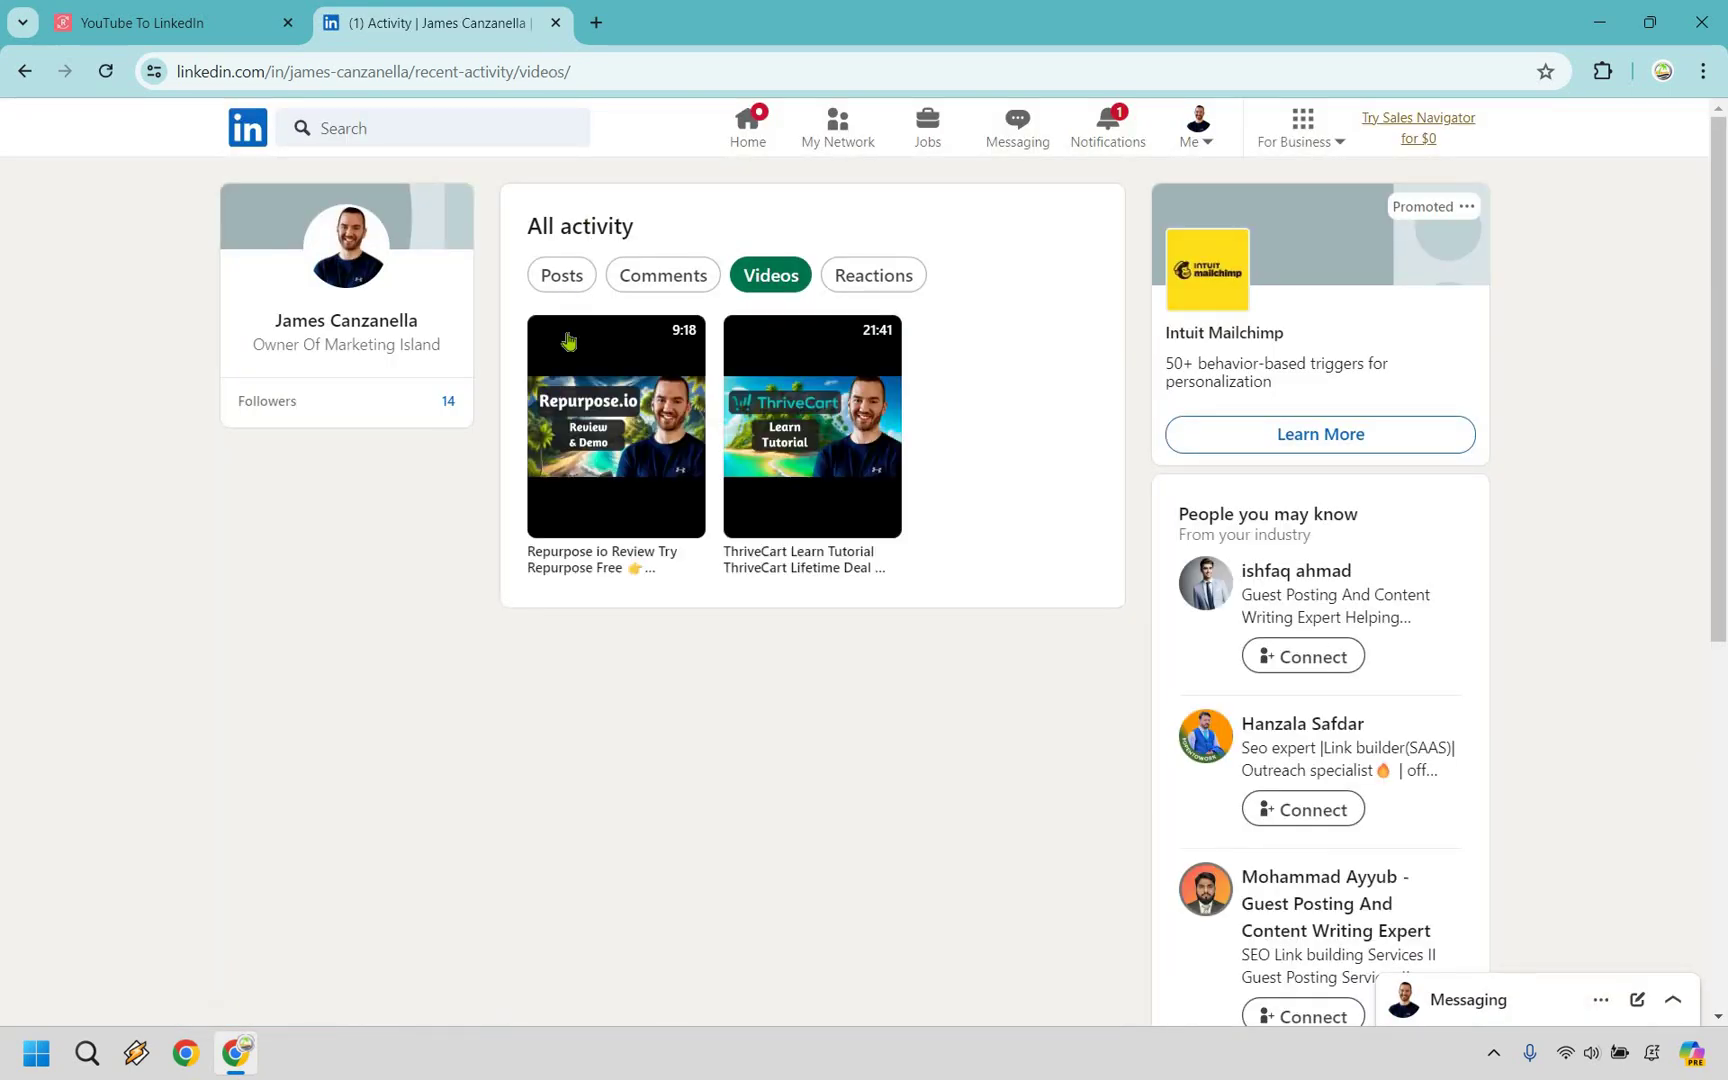
click(596, 456)
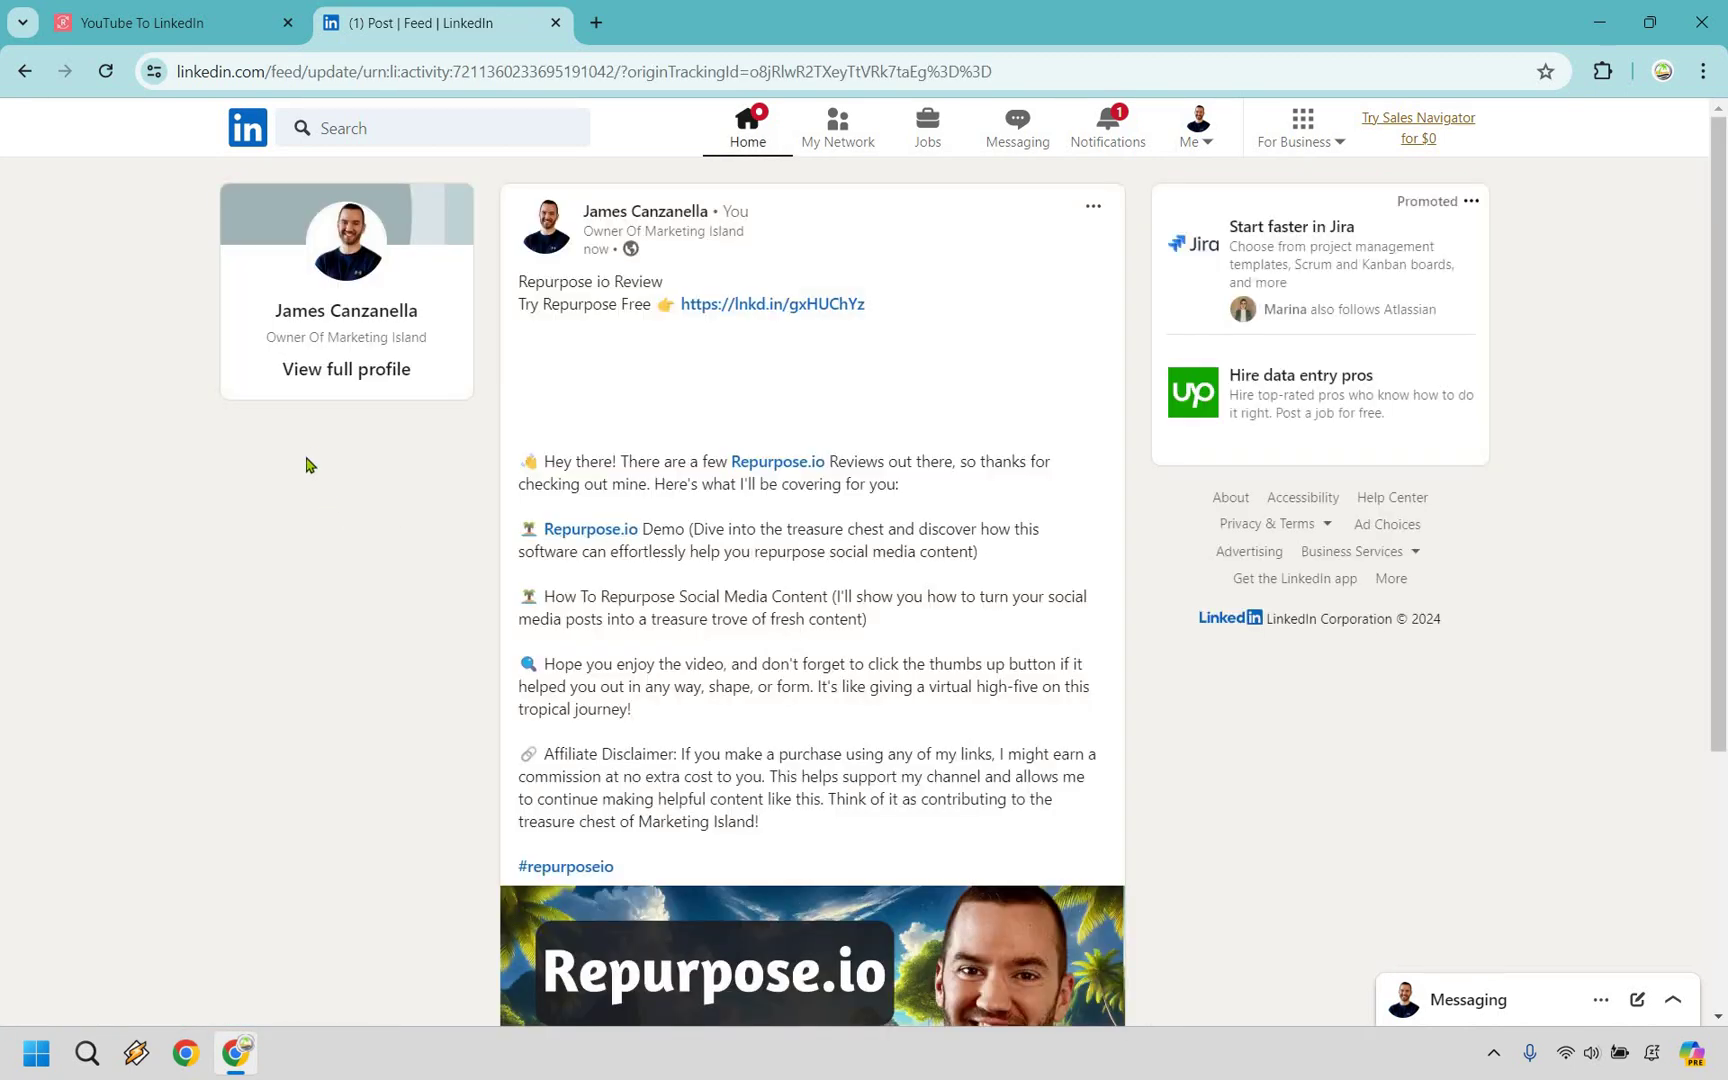
scroll(533, 830, down, 4)
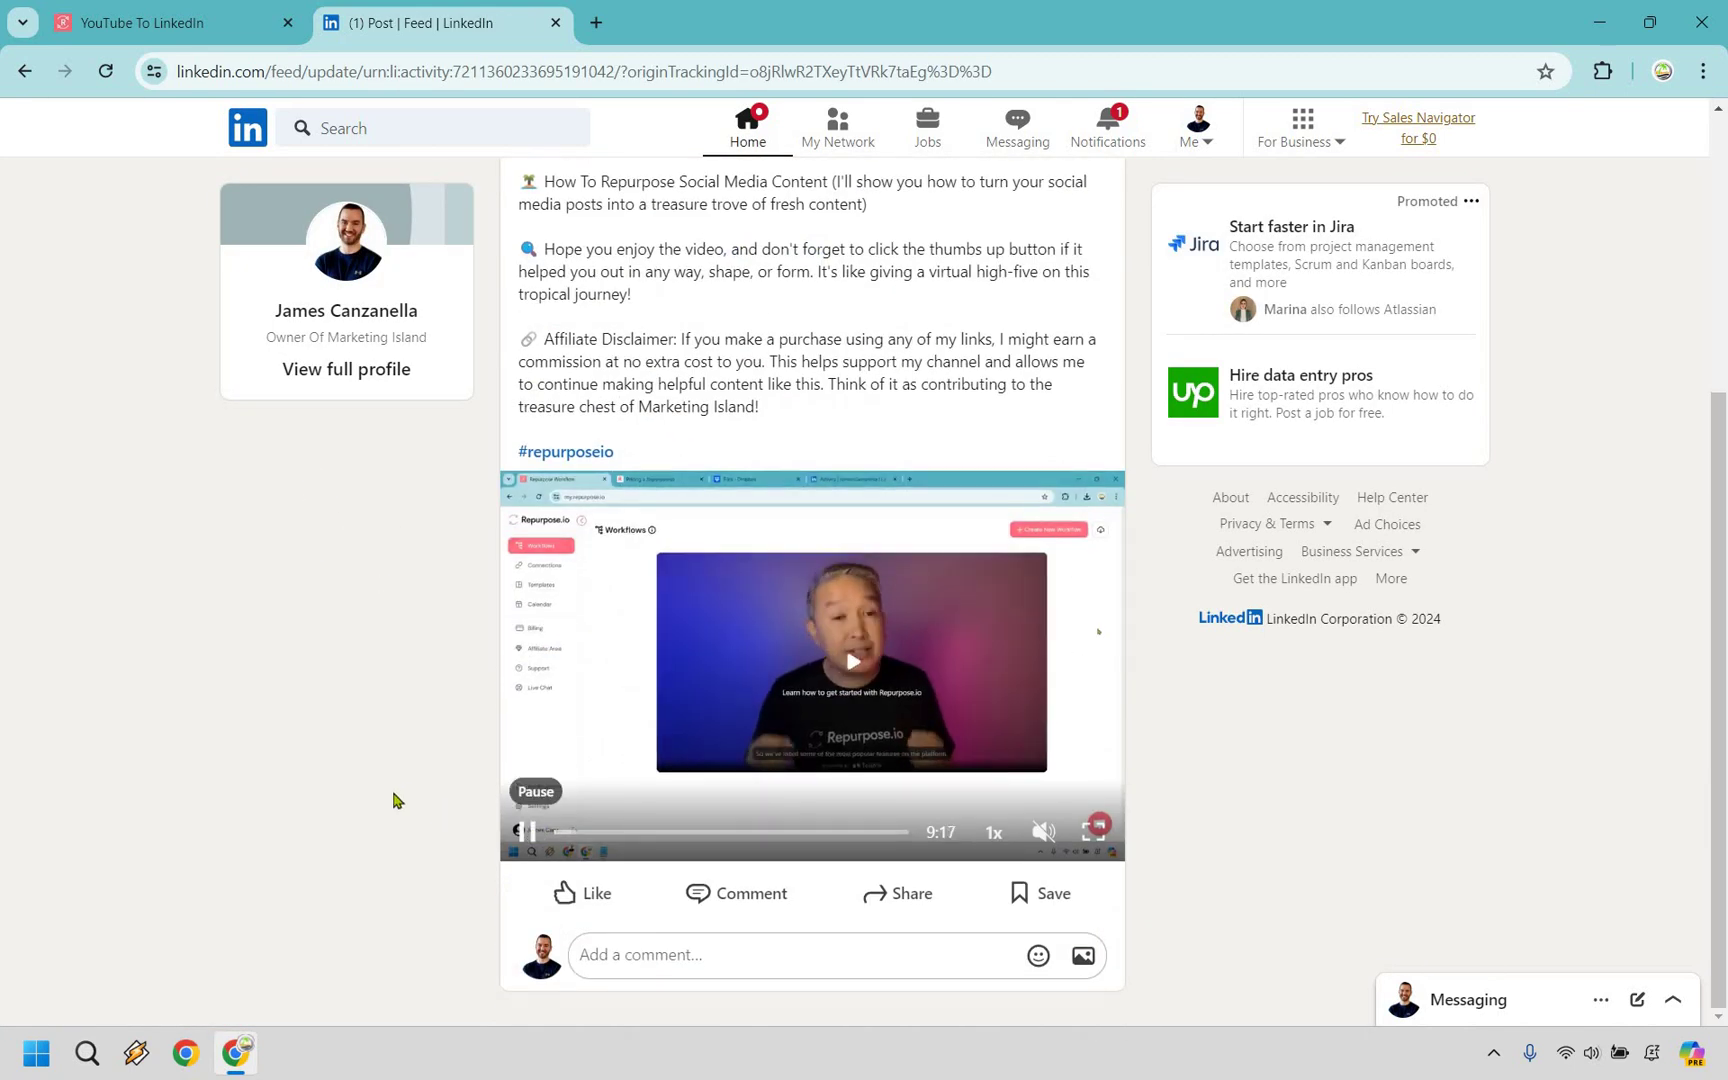
scroll(347, 567, up, 4)
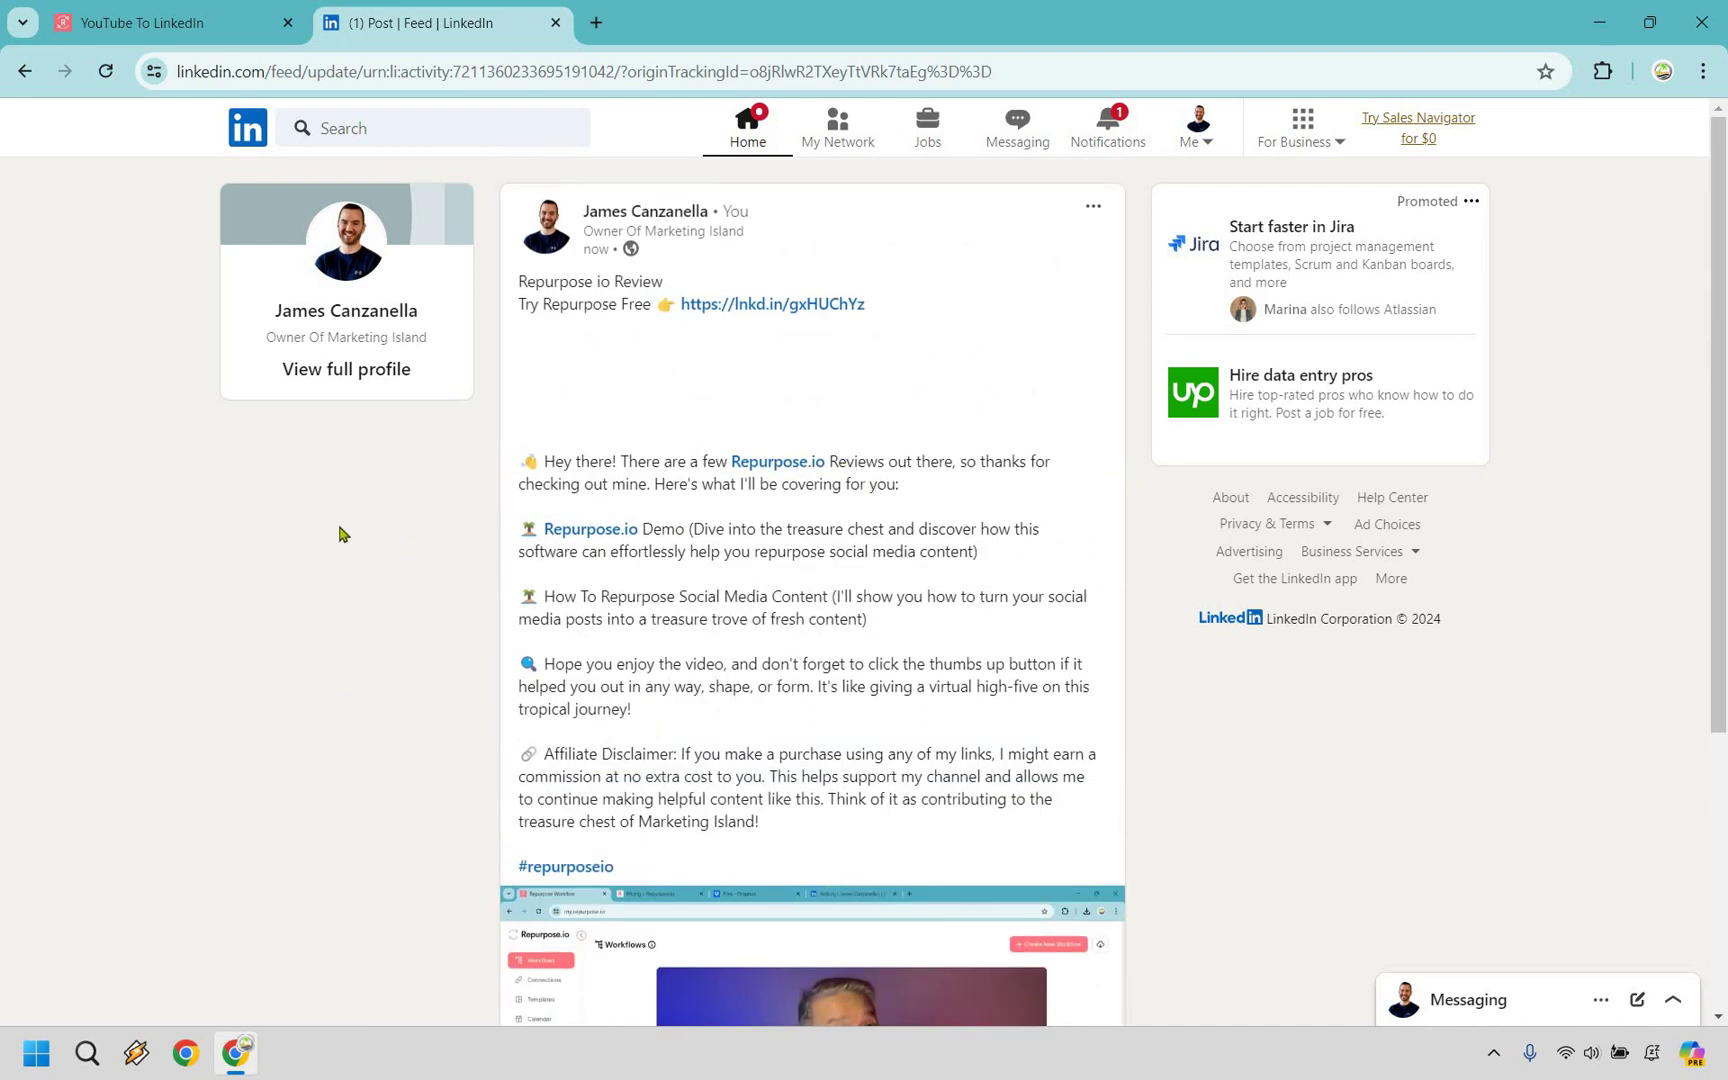
scroll(309, 530, down, 4)
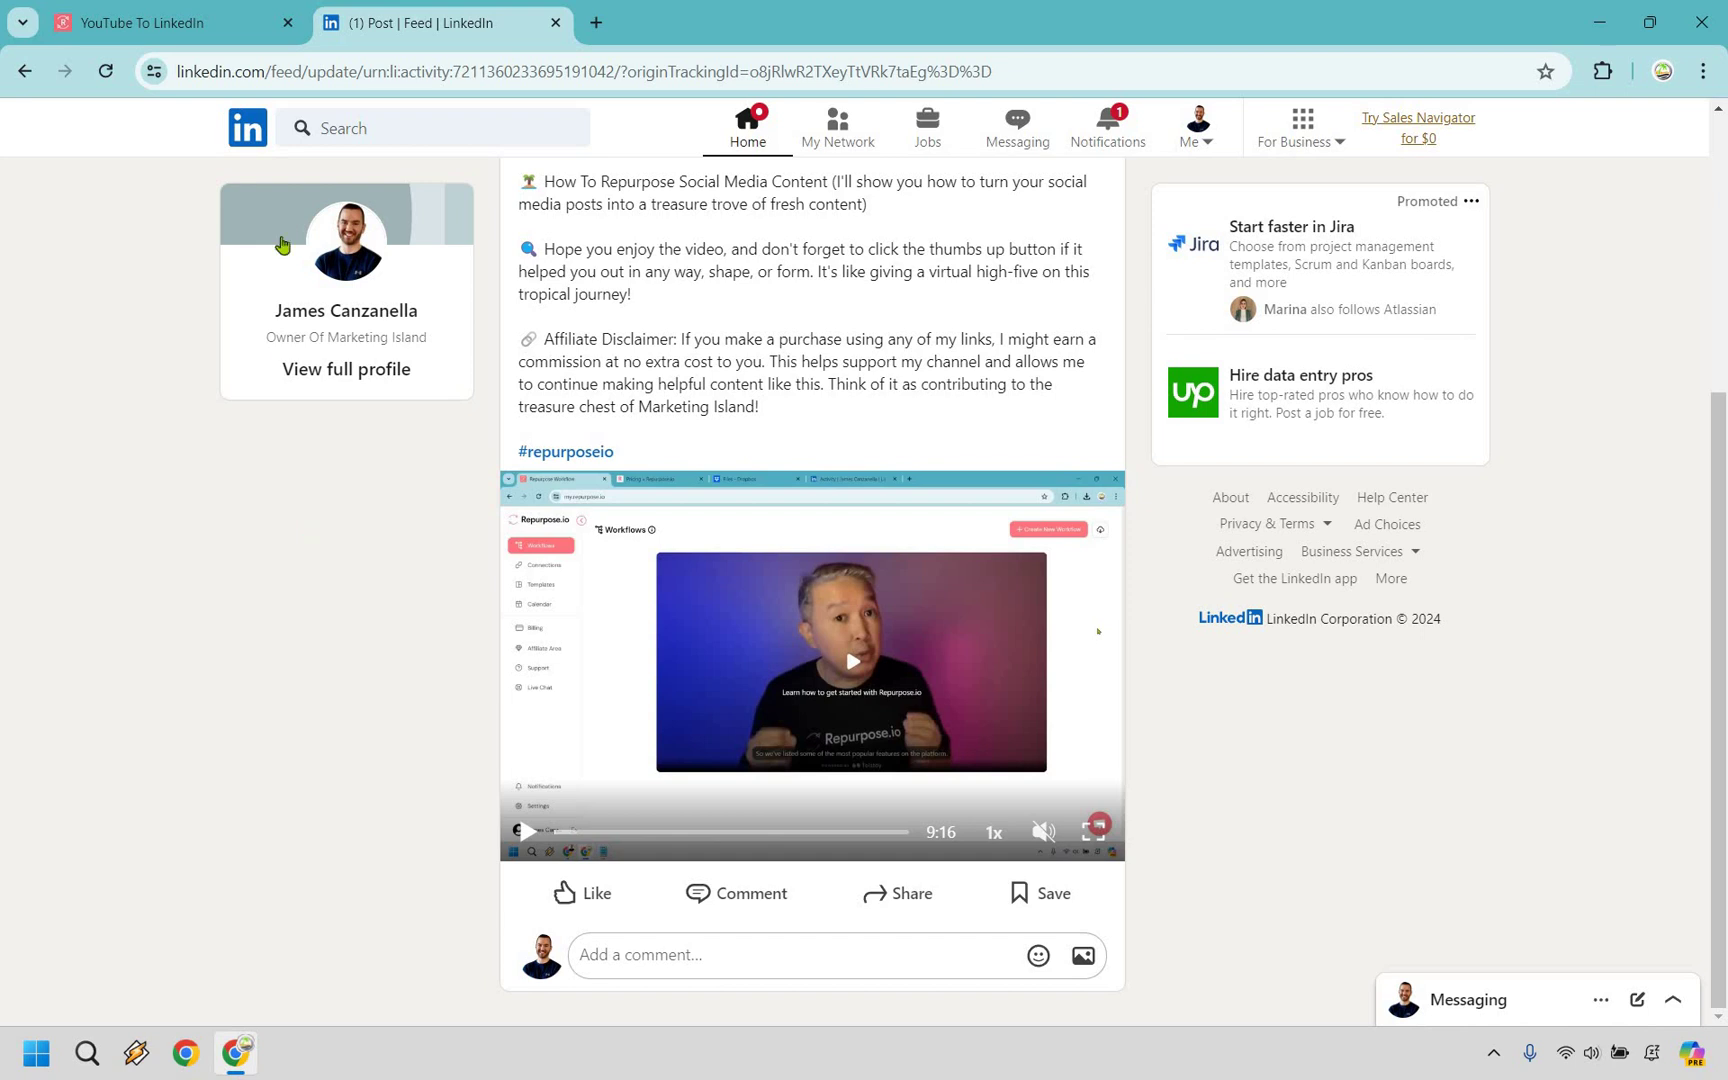
- Open Repurpose.io's June 2024 calendar and find the LinkedIn post on June 25 at 09:31 am
click(246, 10)
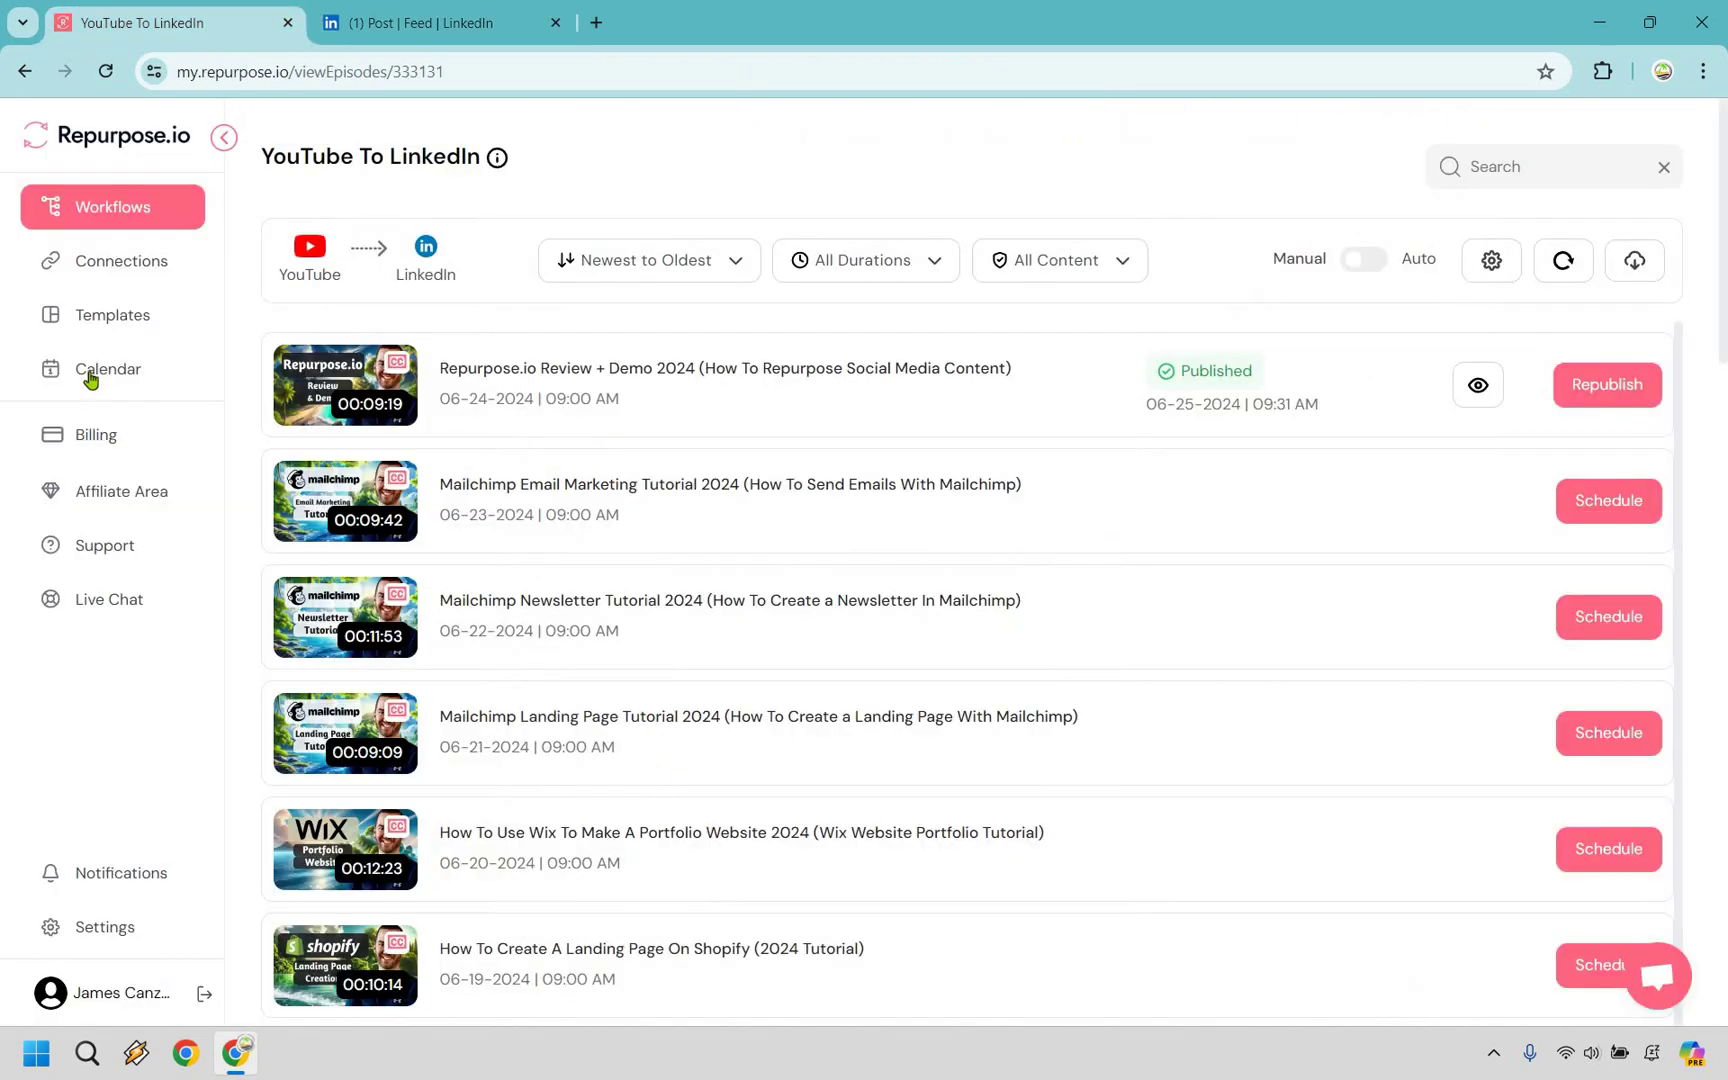
click(90, 378)
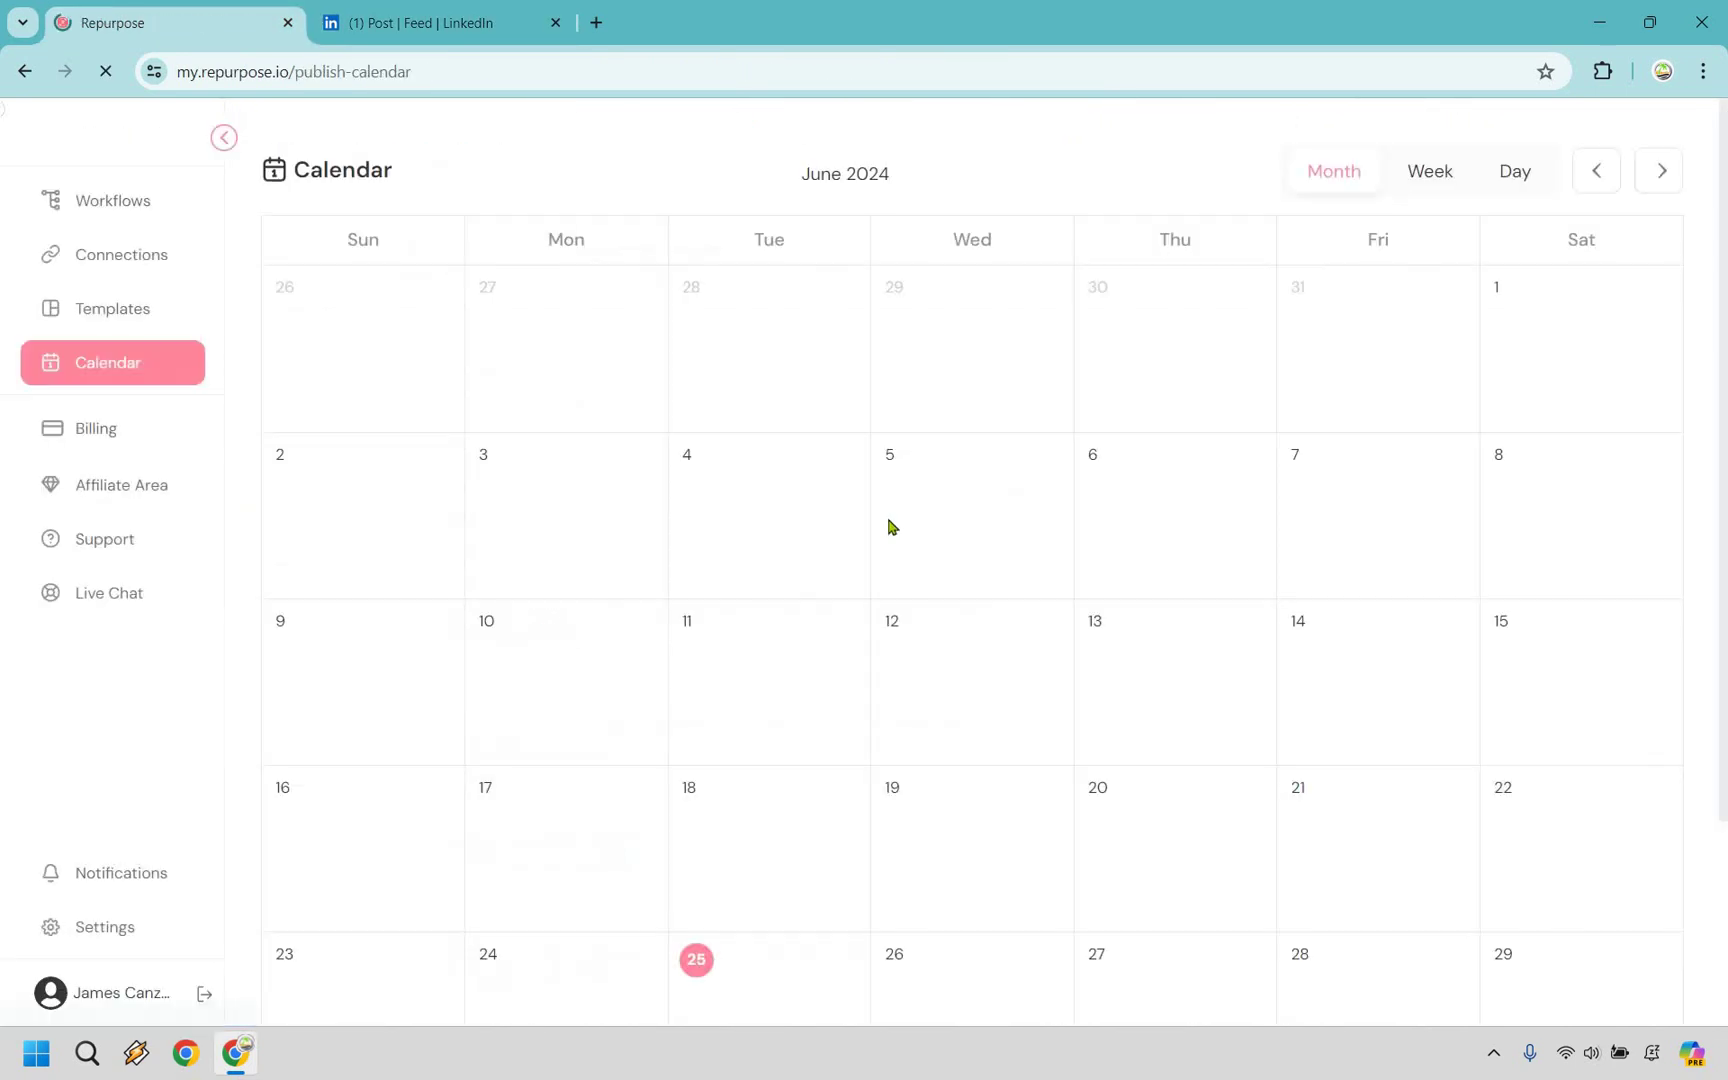
scroll(877, 562, down, 3)
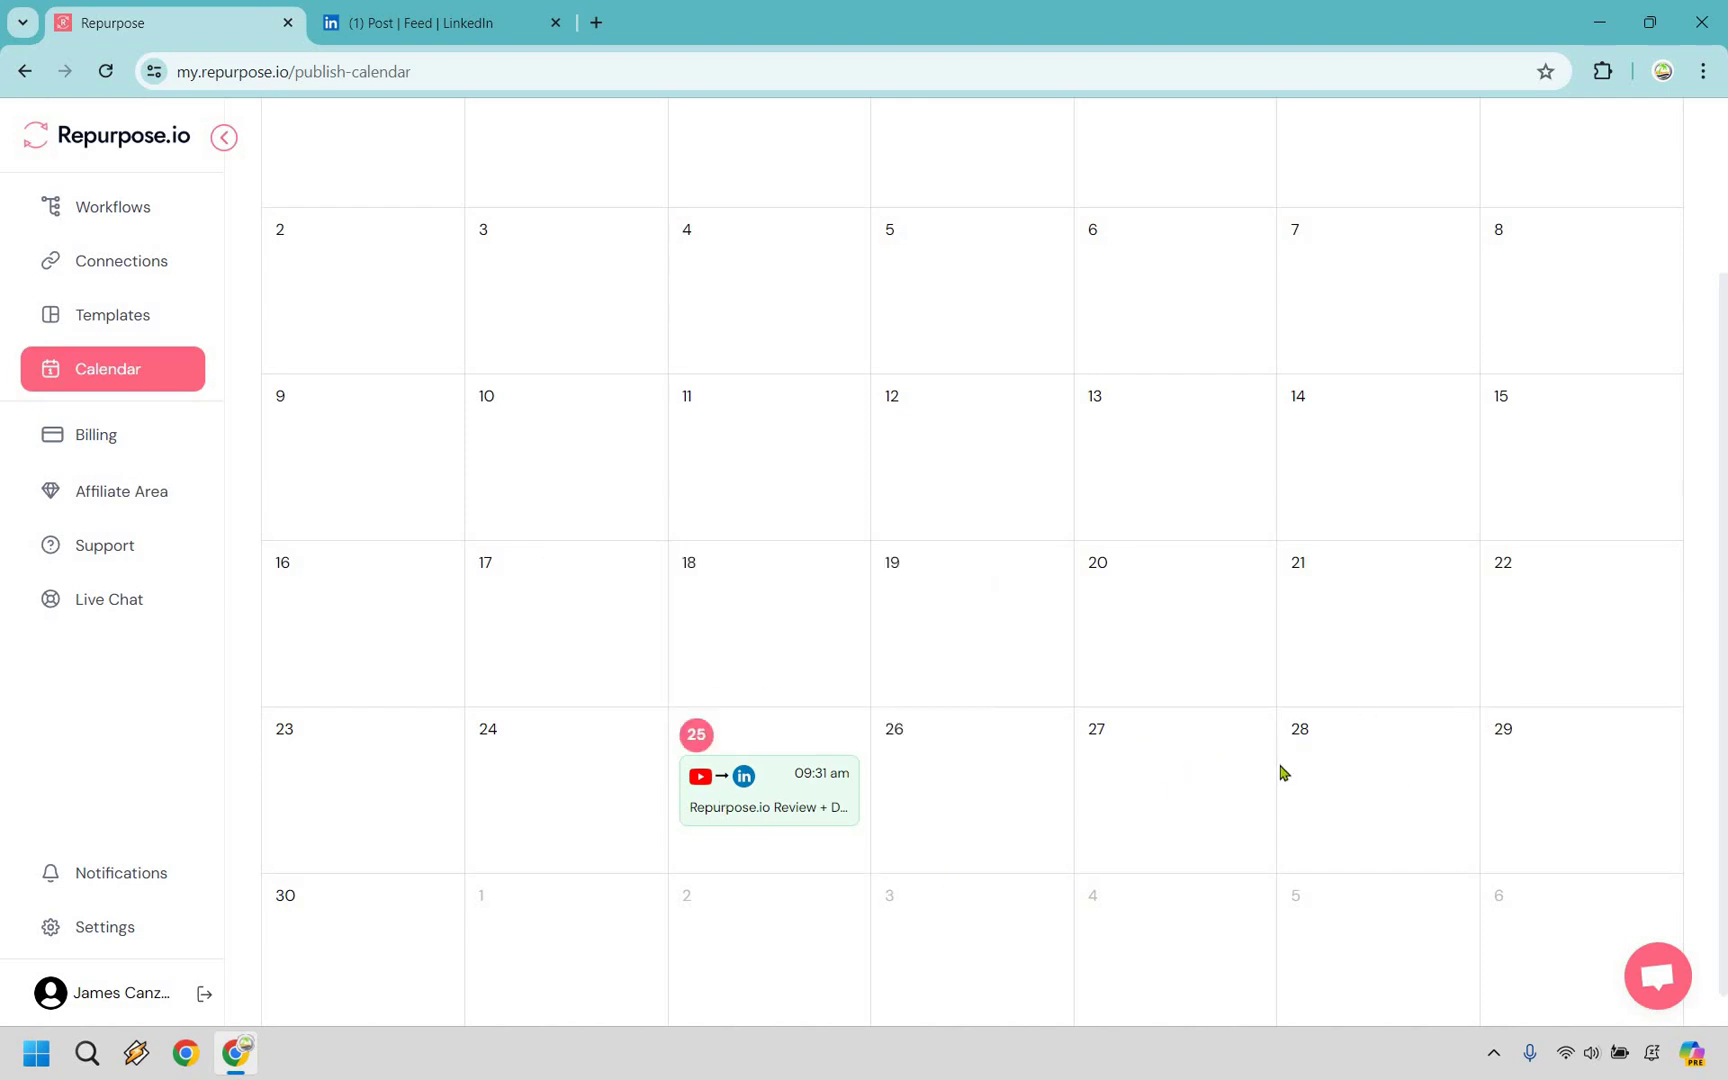
scroll(1218, 647, down, 1)
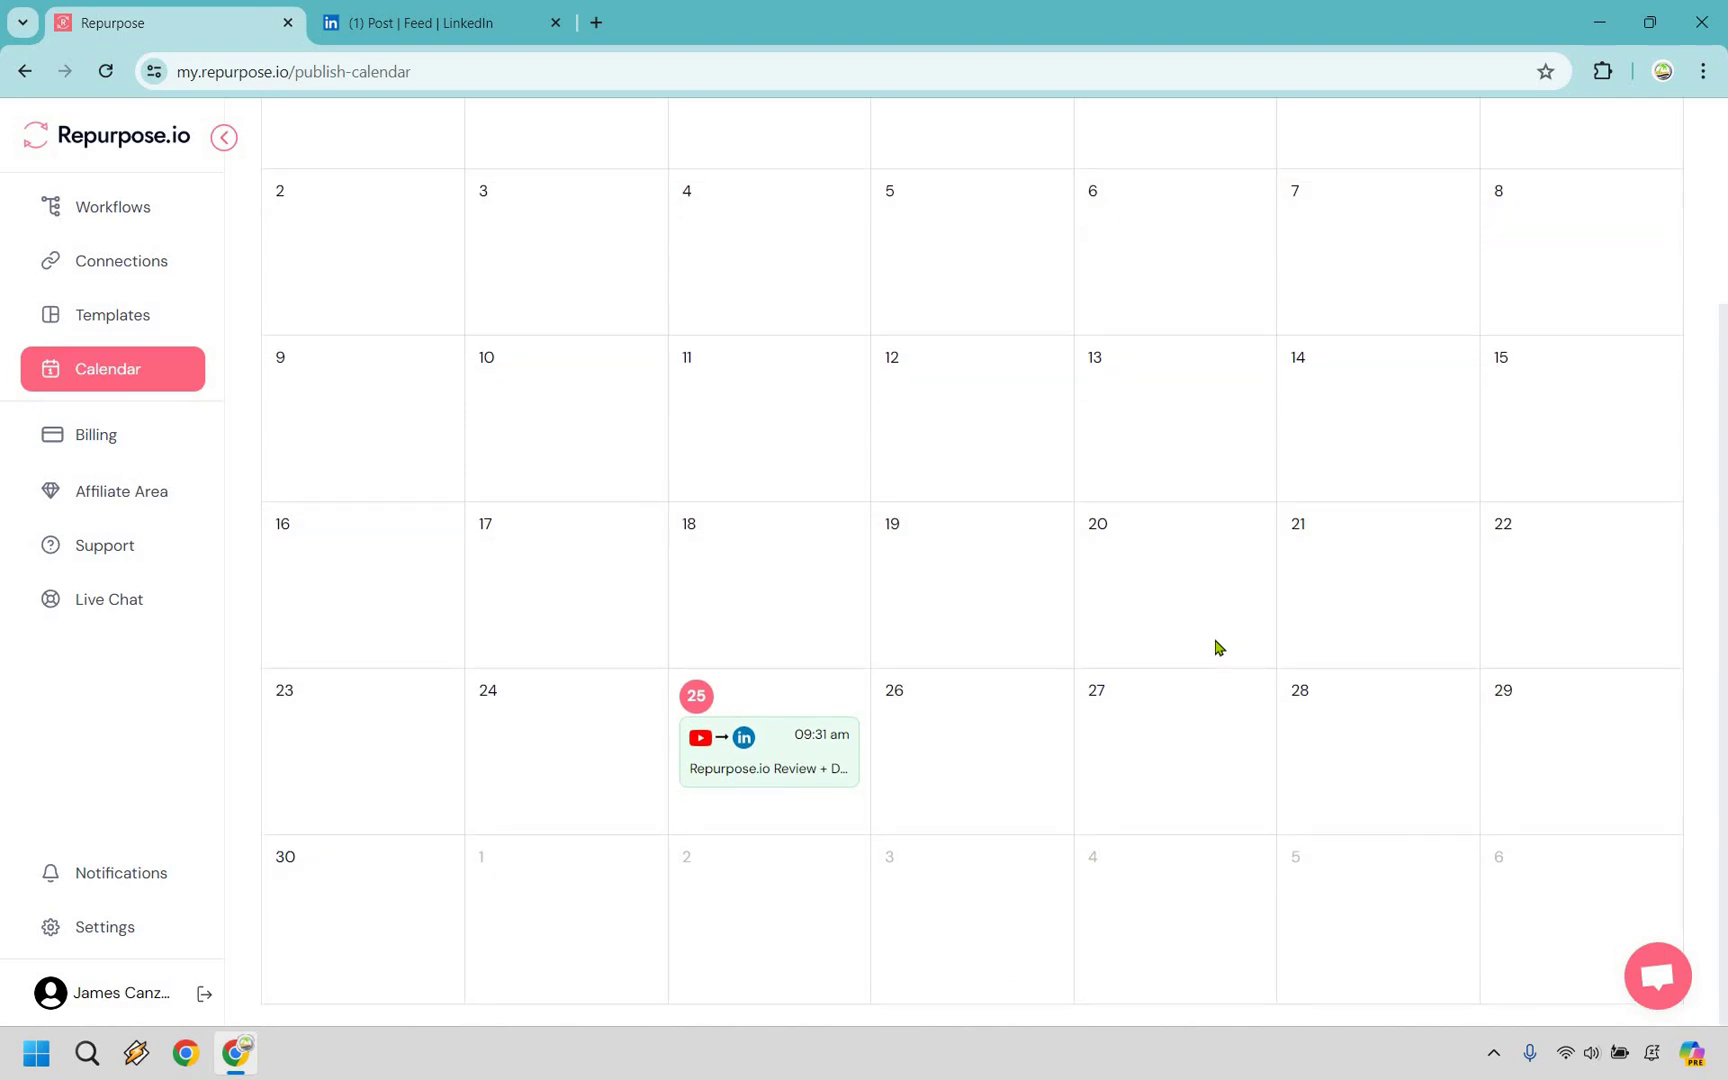